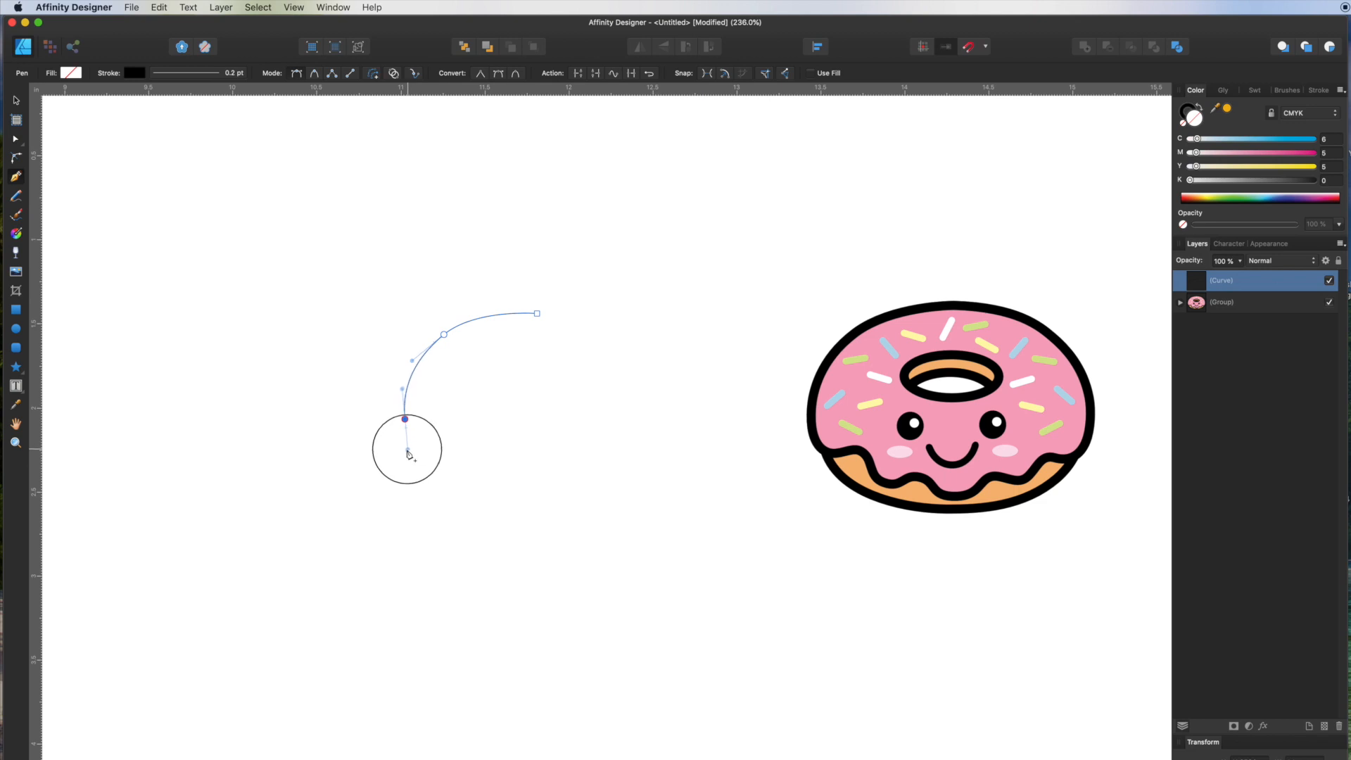
- Complete the closed rounded donut outline with smooth Pen tool curves and set its stroke width to 4 pt
left_click_drag(474, 488, 524, 491)
left_click_drag(662, 484, 692, 460)
left_click_drag(694, 405, 693, 379)
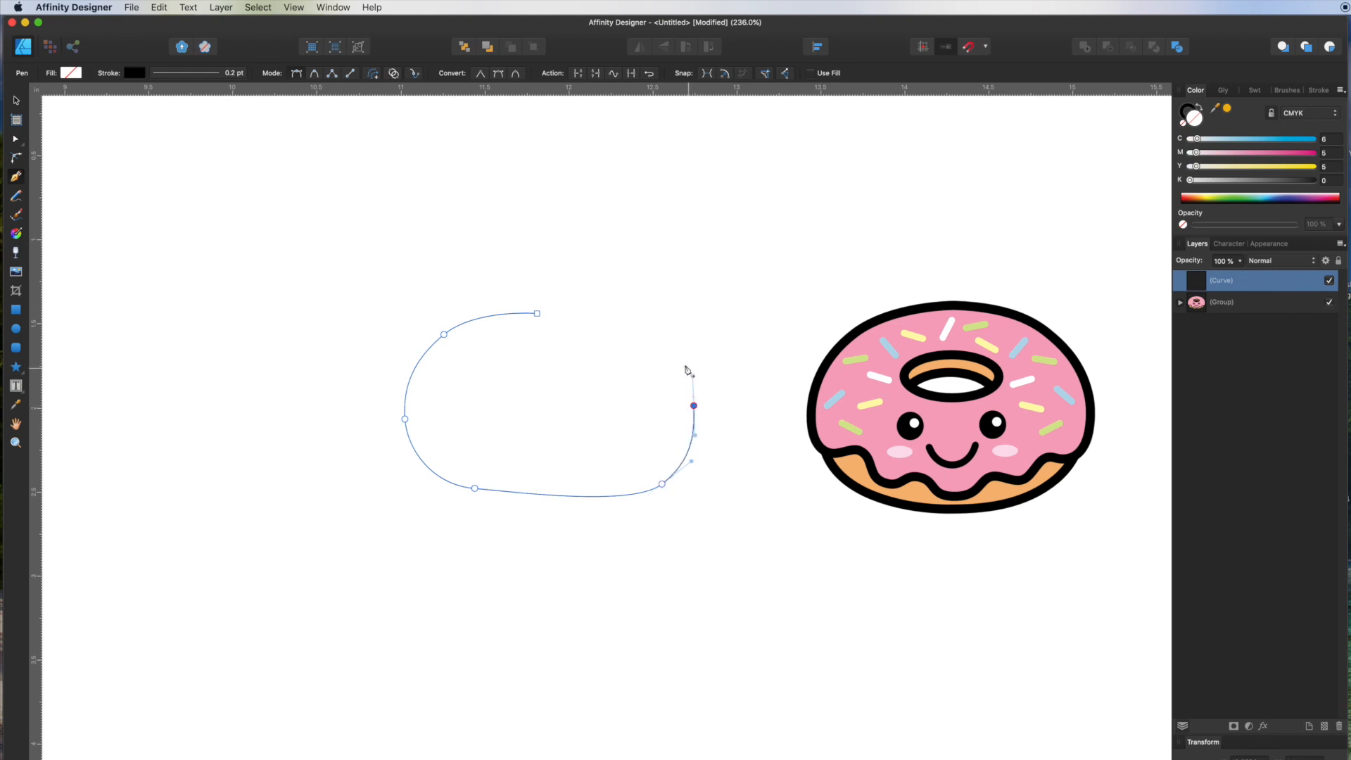
left_click_drag(663, 328, 639, 314)
left_click_drag(537, 313, 515, 318)
left_click(1319, 91)
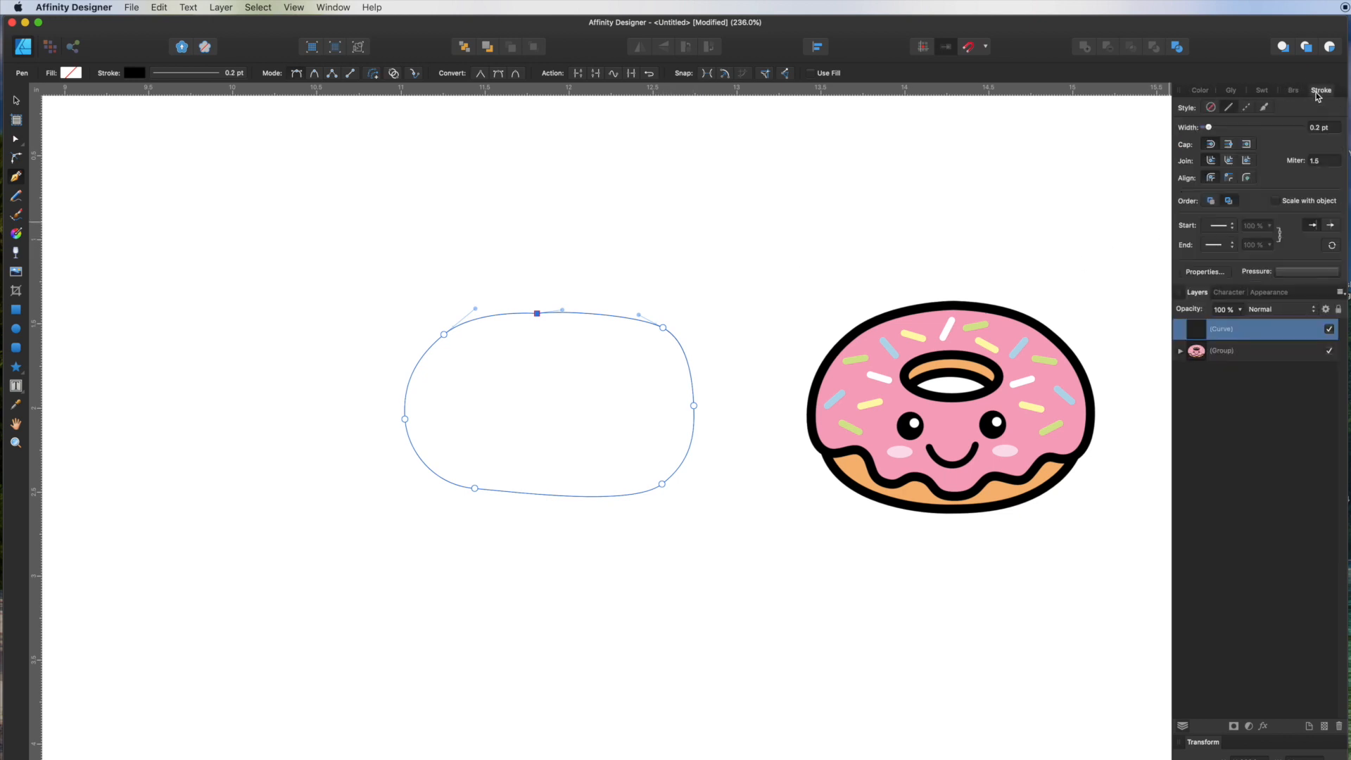
left_click_drag(1208, 127, 1234, 131)
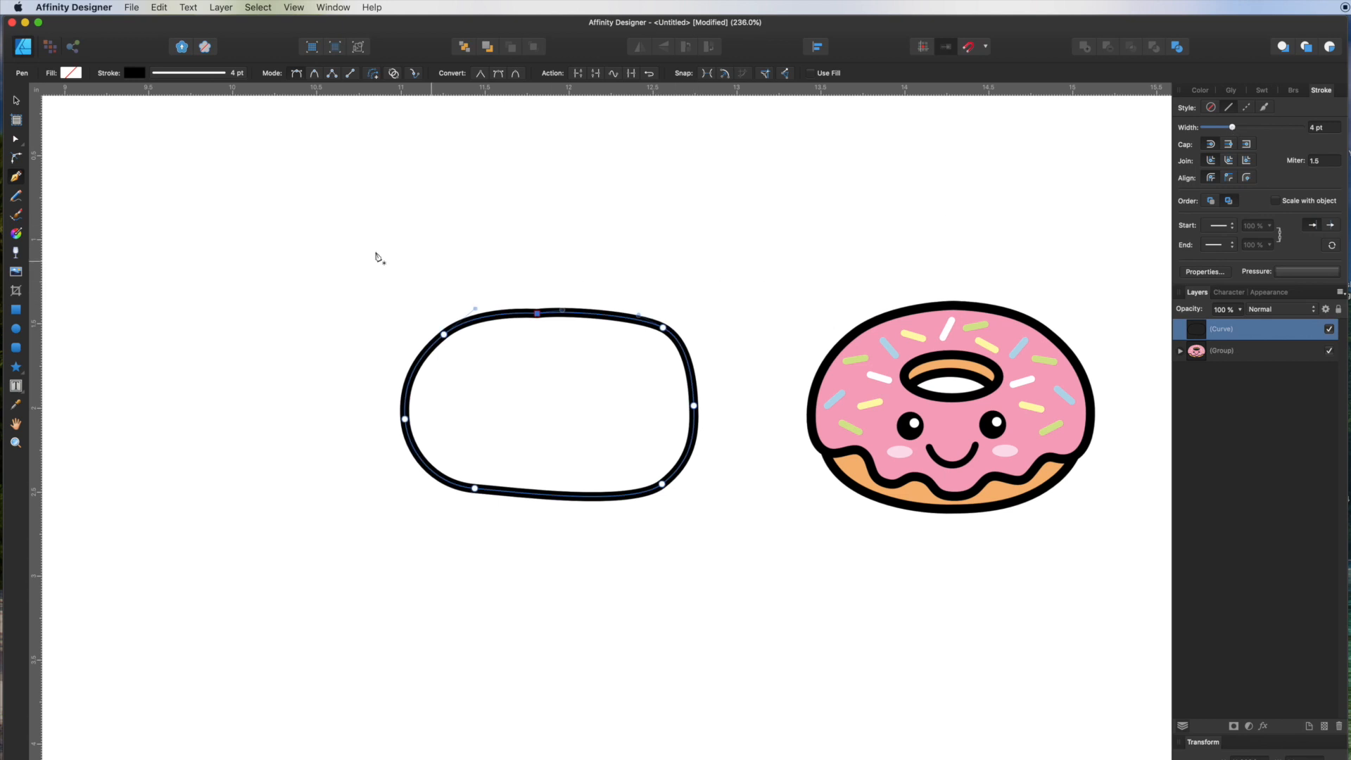
- Smooth the upper corners and right side of the donut outline by adjusting its nodes and curve handles
left_click(16, 139)
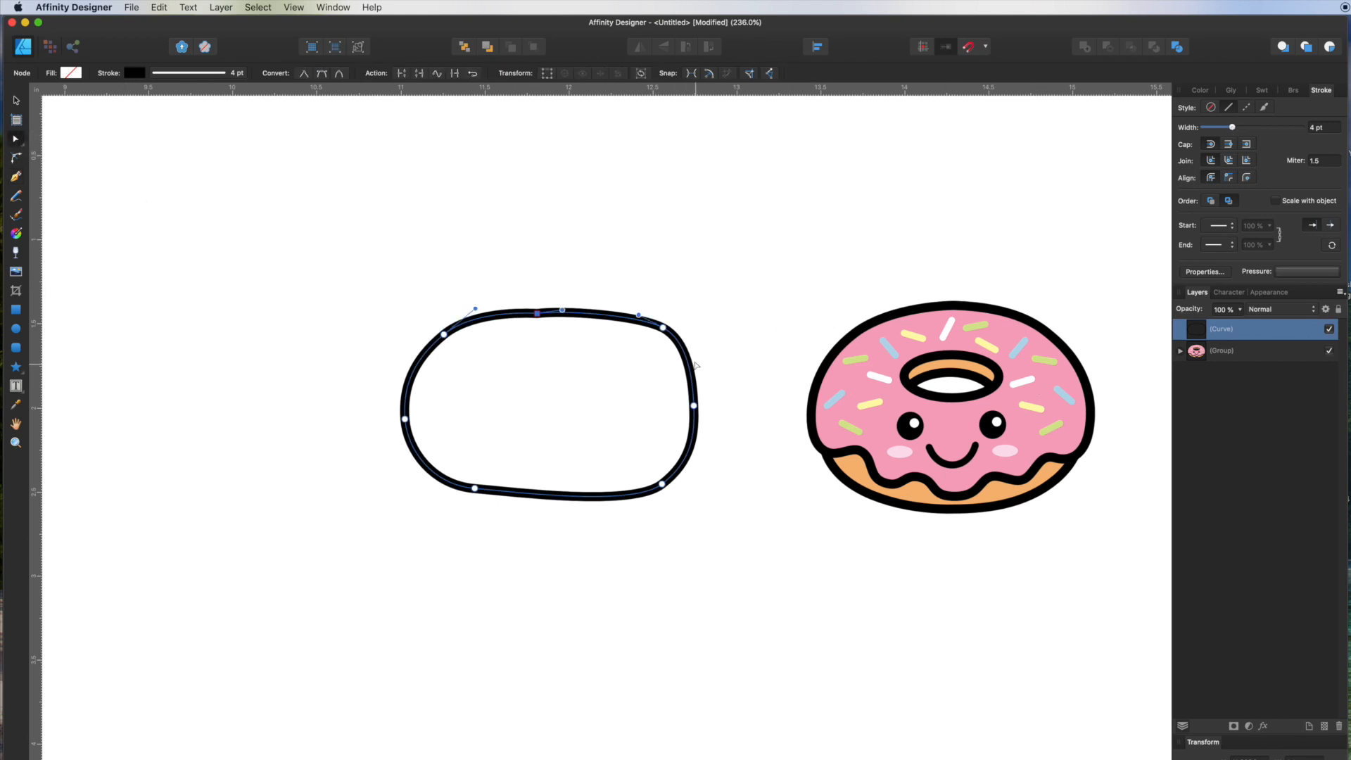
left_click(663, 330)
left_click_drag(687, 346, 685, 344)
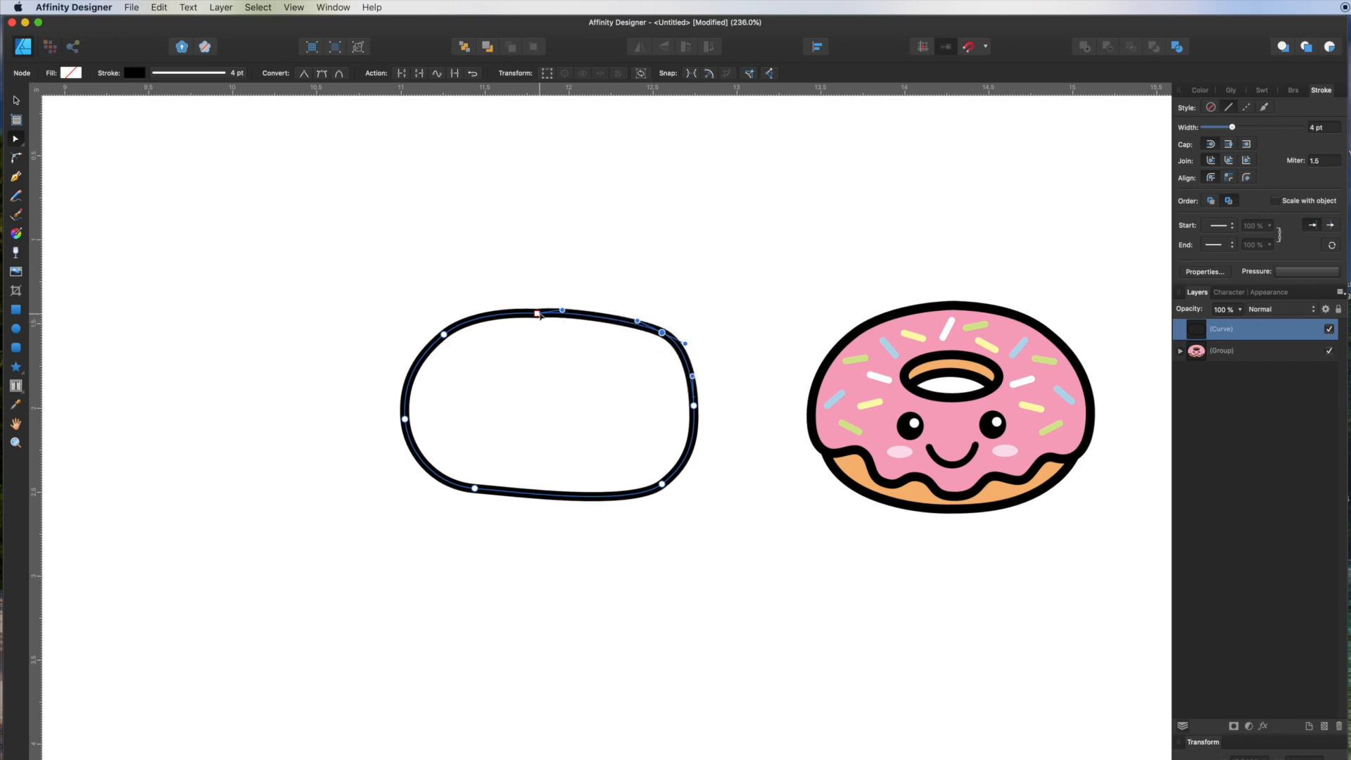
left_click(538, 314)
left_click_drag(562, 311, 547, 313)
left_click_drag(446, 332, 441, 327)
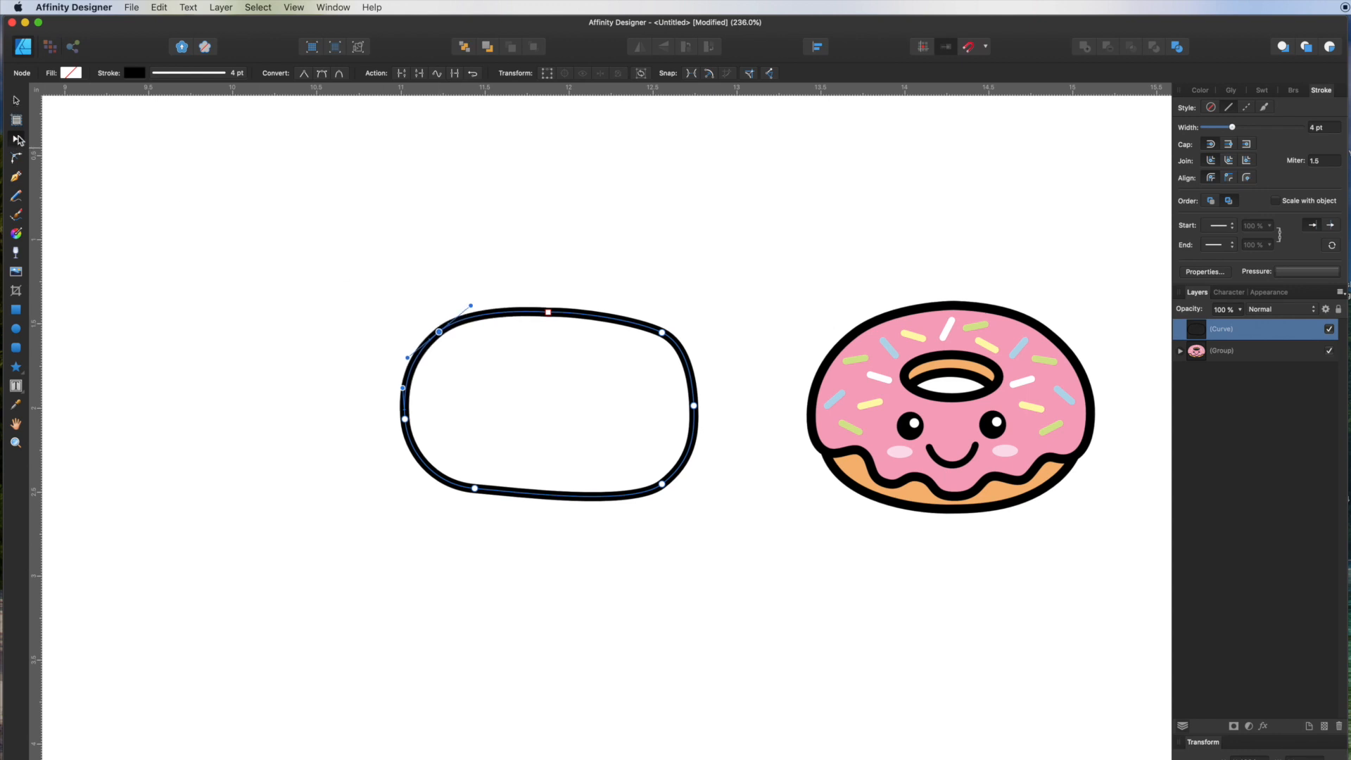
left_click_drag(442, 335, 446, 339)
left_click(662, 331)
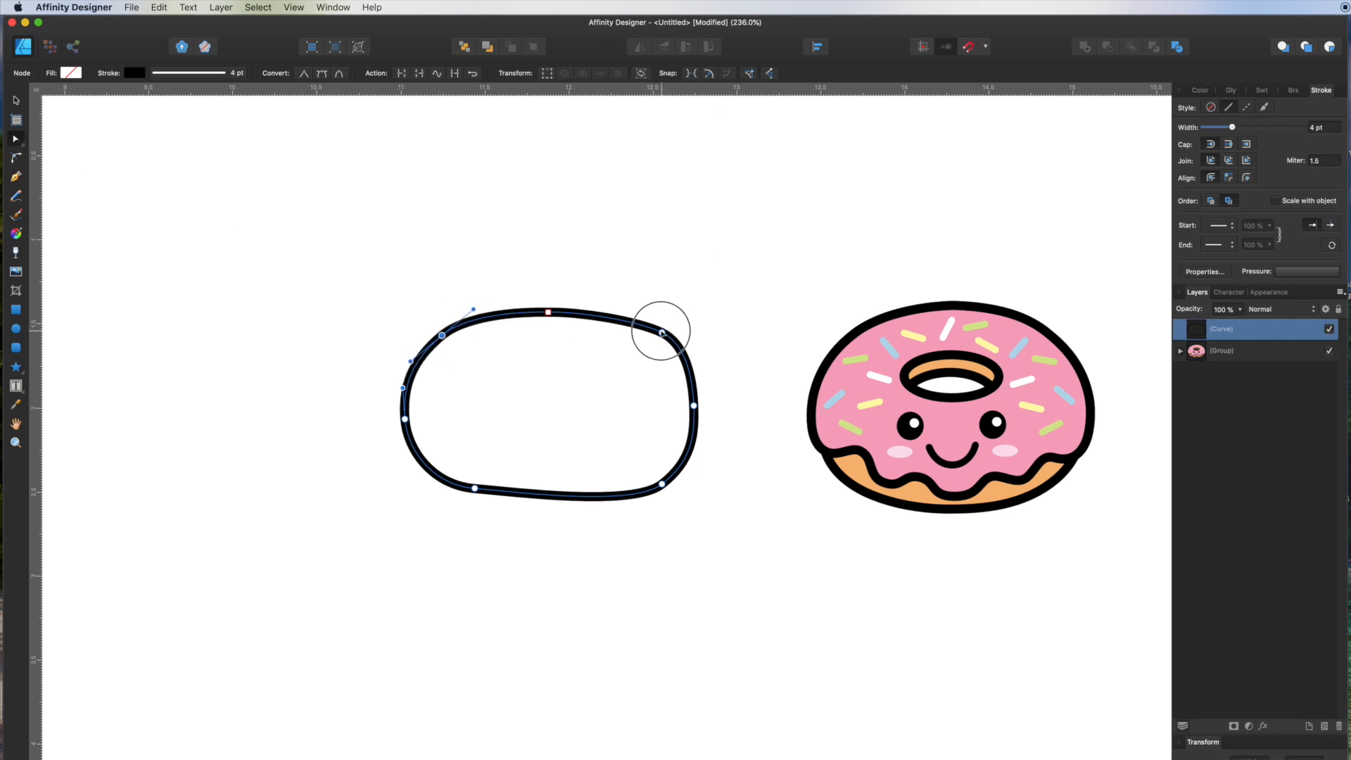
left_click_drag(682, 345, 689, 351)
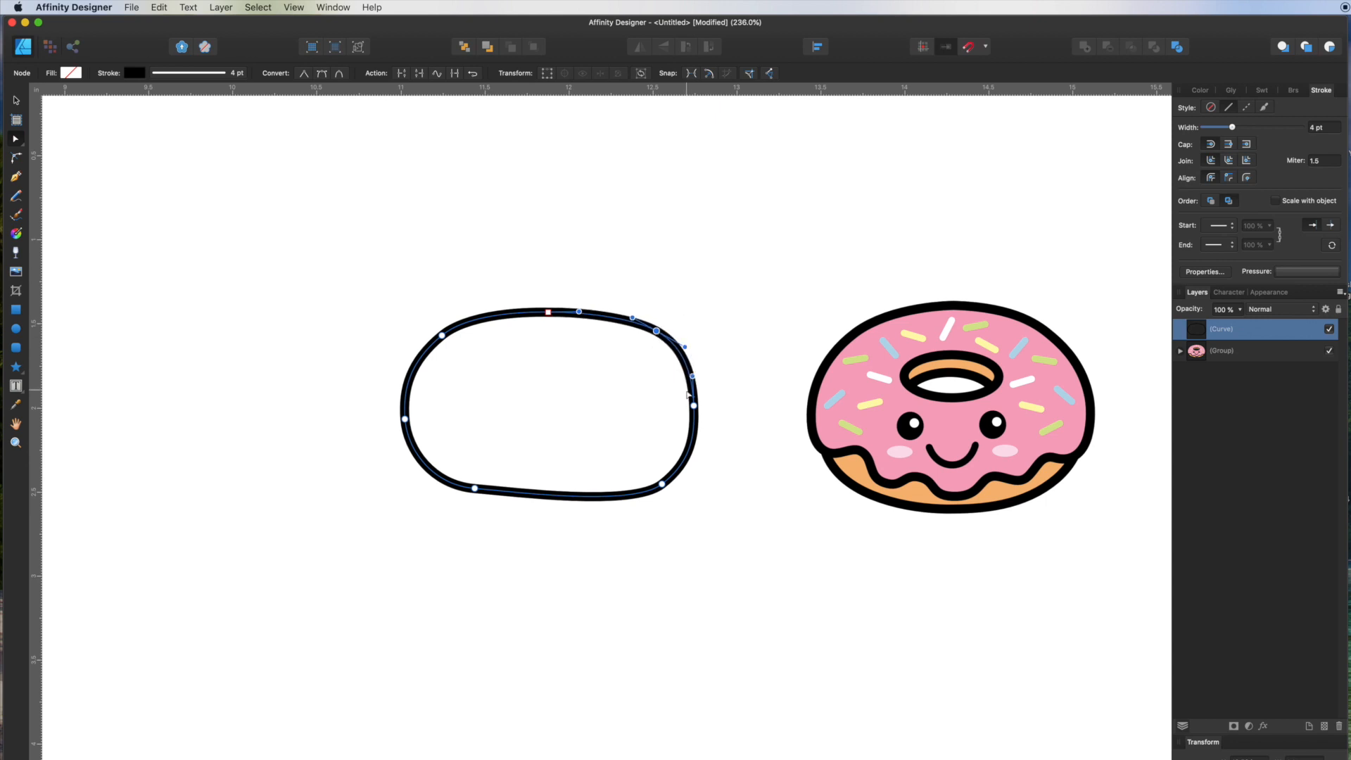
left_click_drag(695, 407, 695, 417)
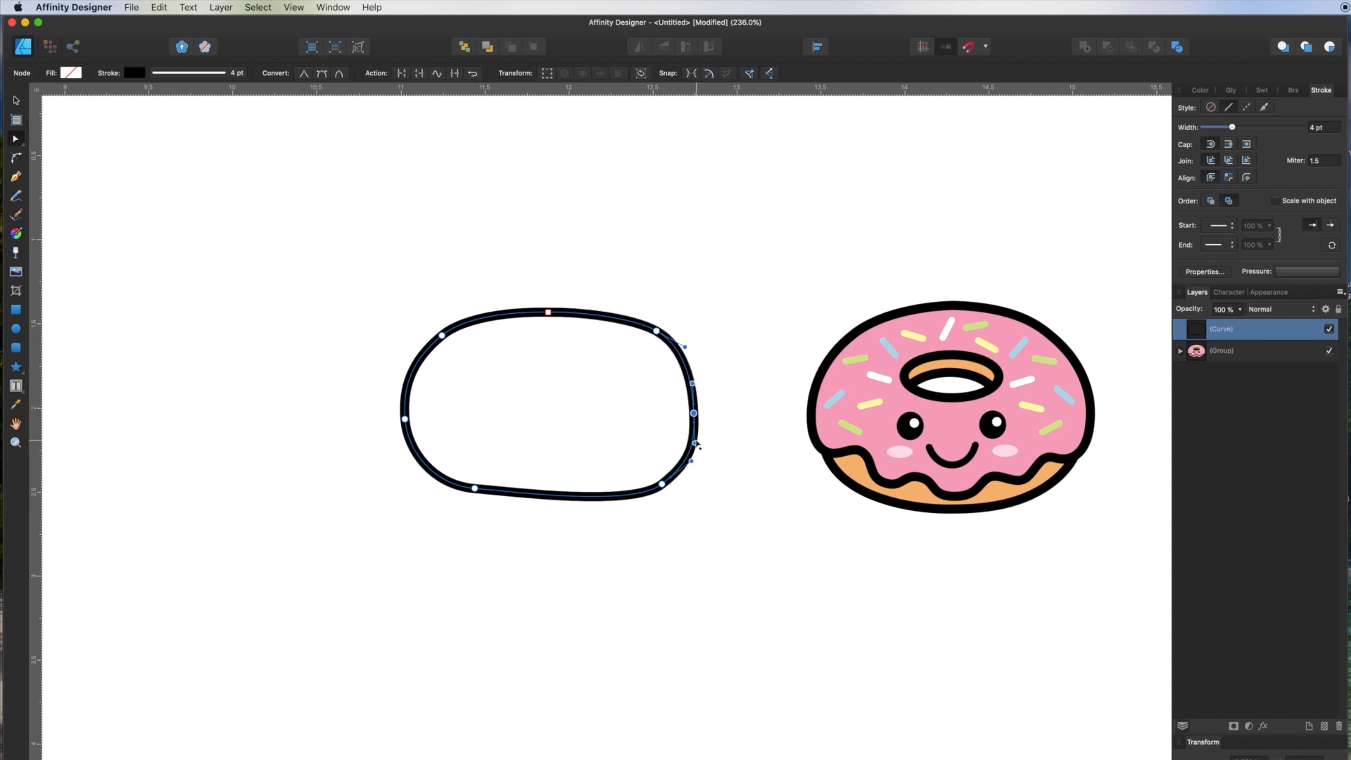
left_click_drag(695, 412, 698, 416)
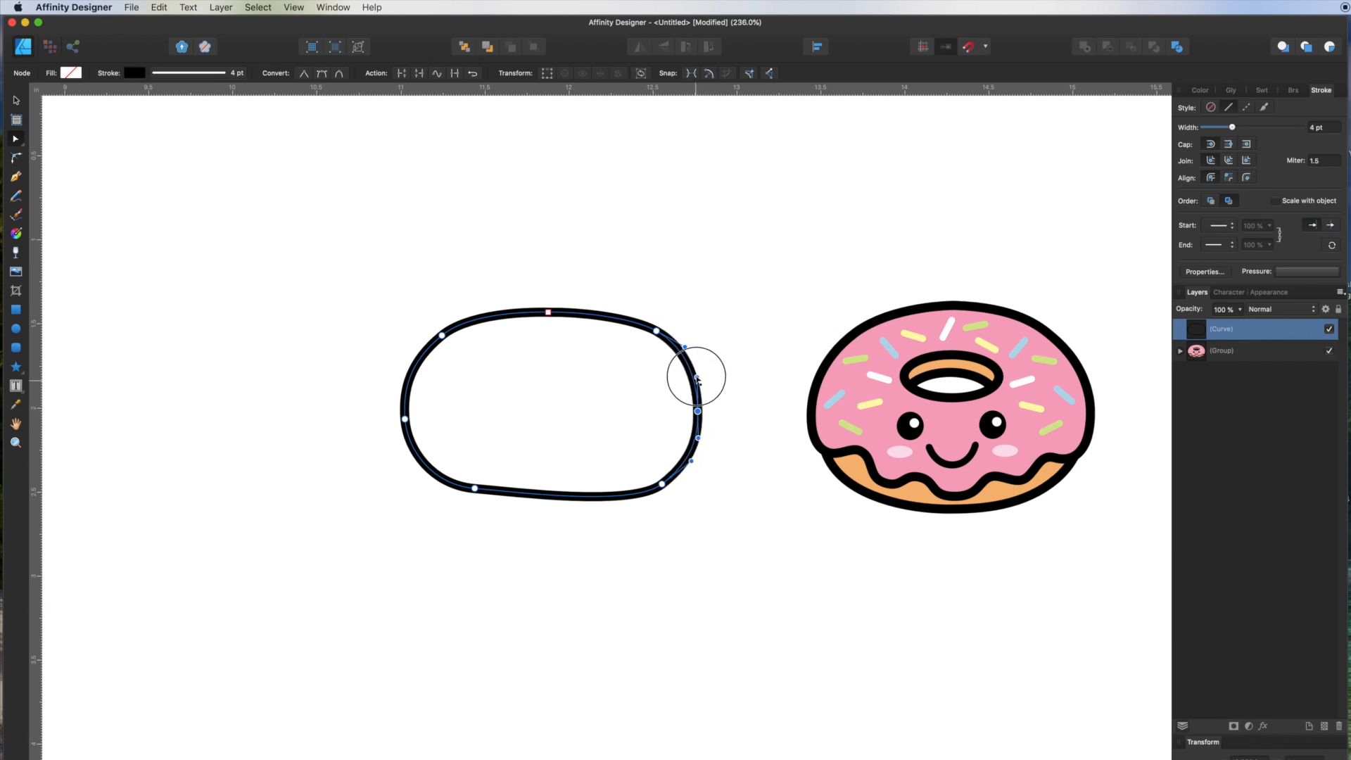
- Refine the lower corners, left side and upper-right corner nodes of the outline for an even, rounded shape
left_click(658, 485)
left_click_drag(685, 463, 683, 466)
left_click(476, 488)
left_click_drag(516, 492, 518, 499)
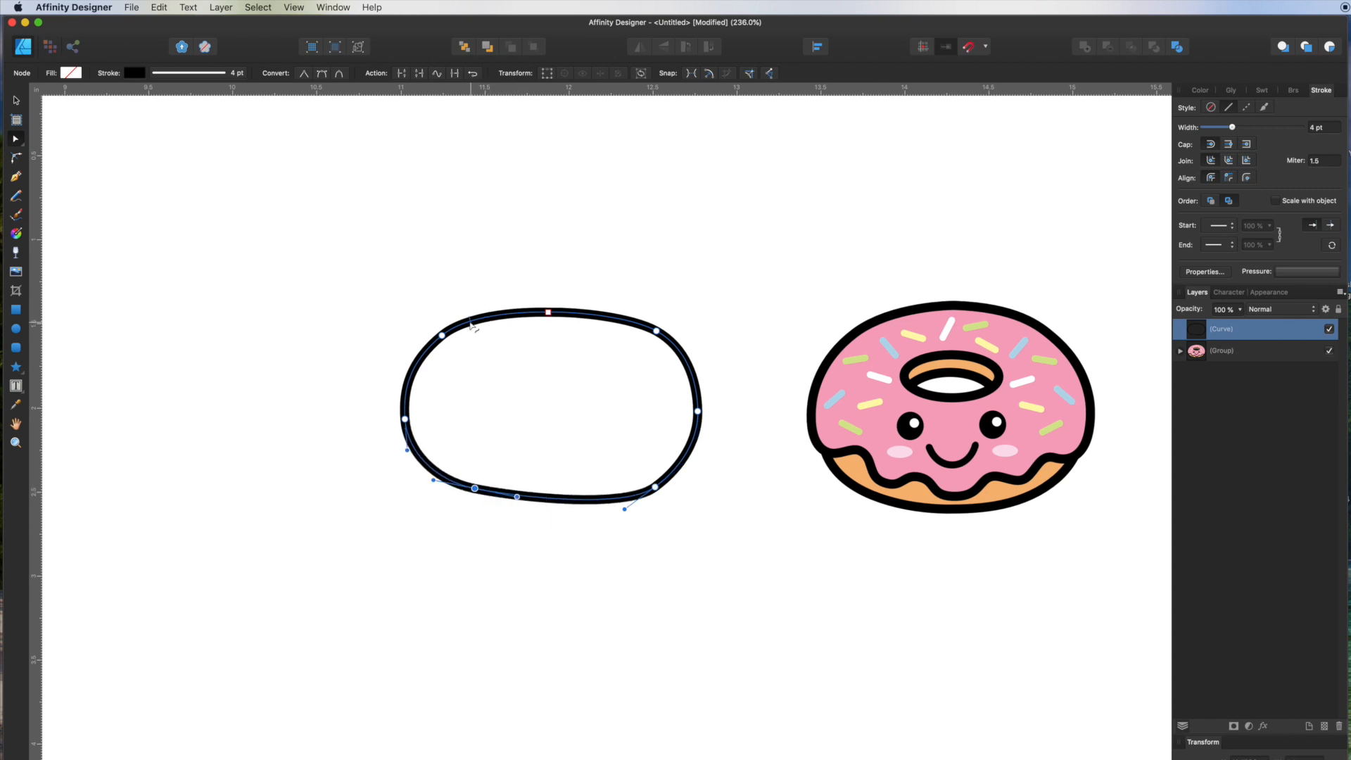
left_click(406, 419)
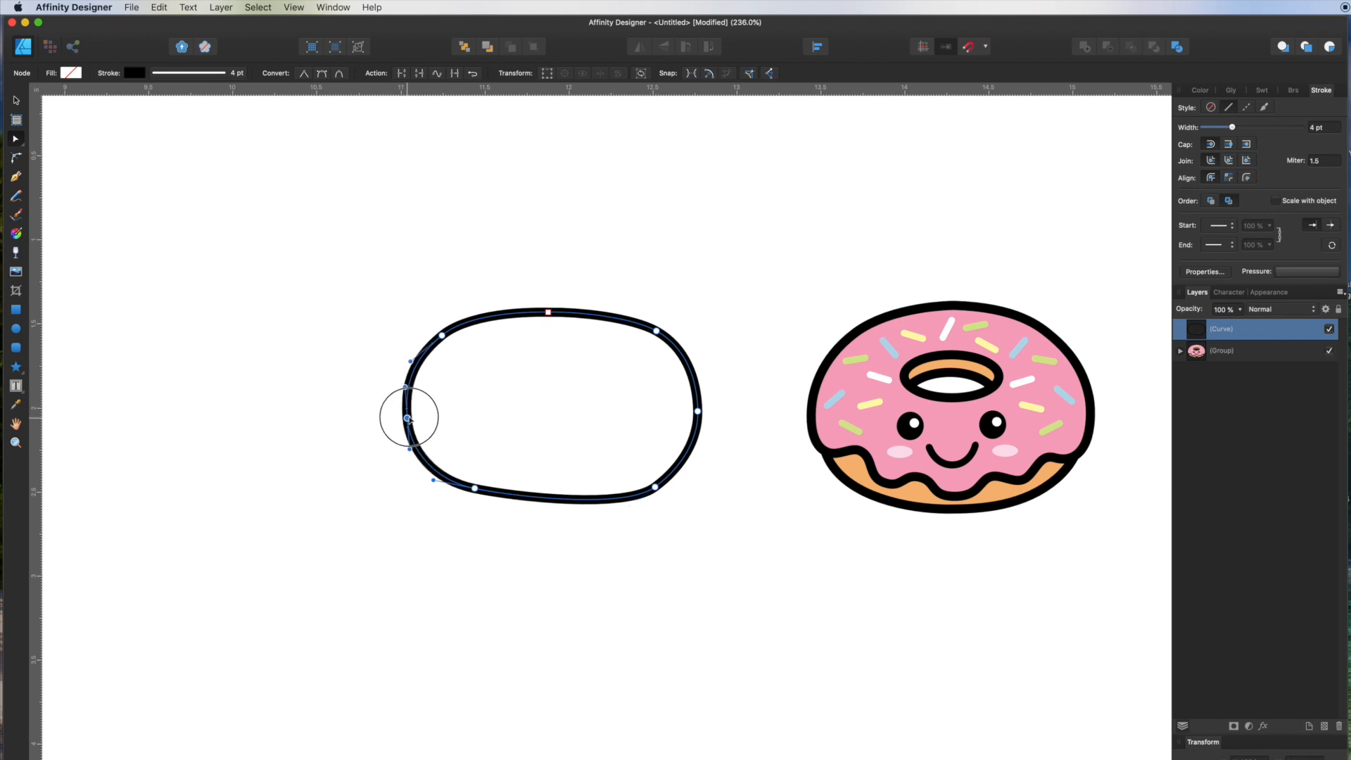
left_click(655, 487)
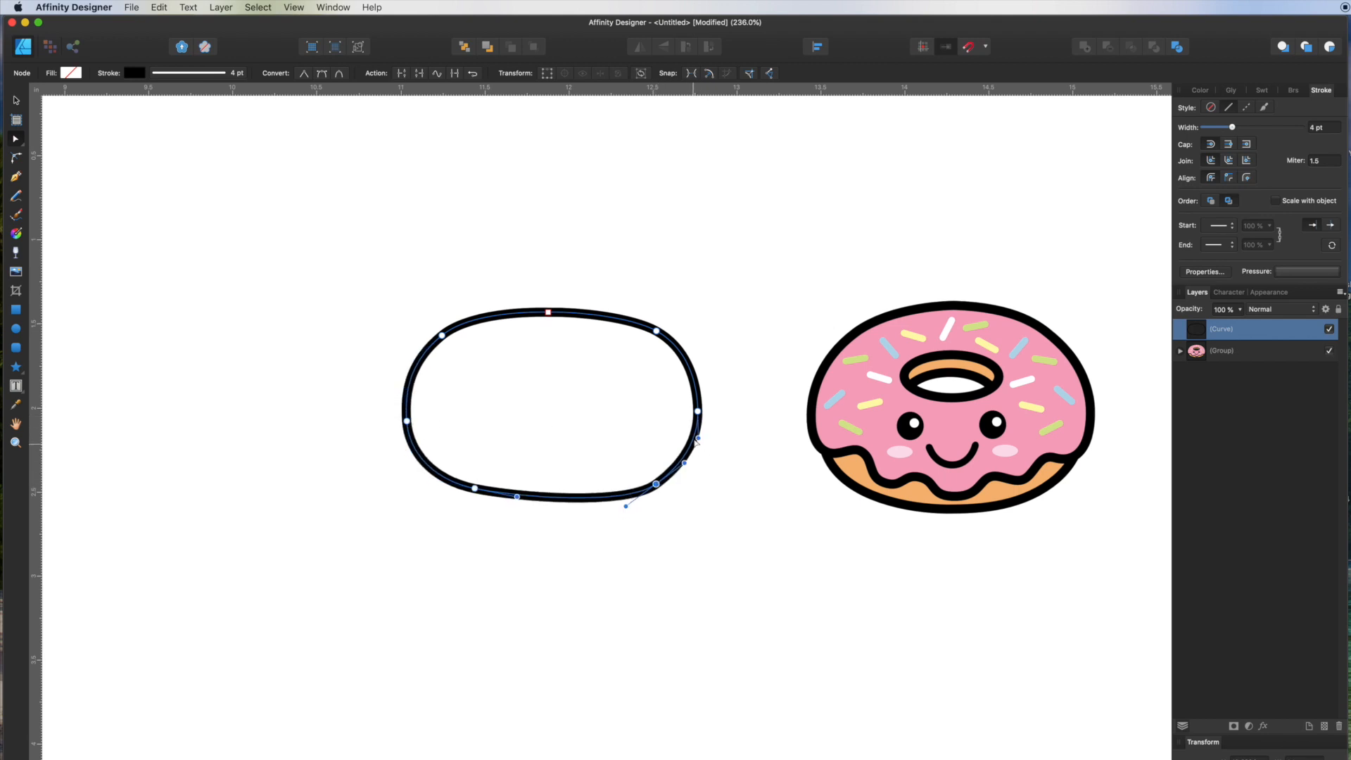
left_click(655, 332)
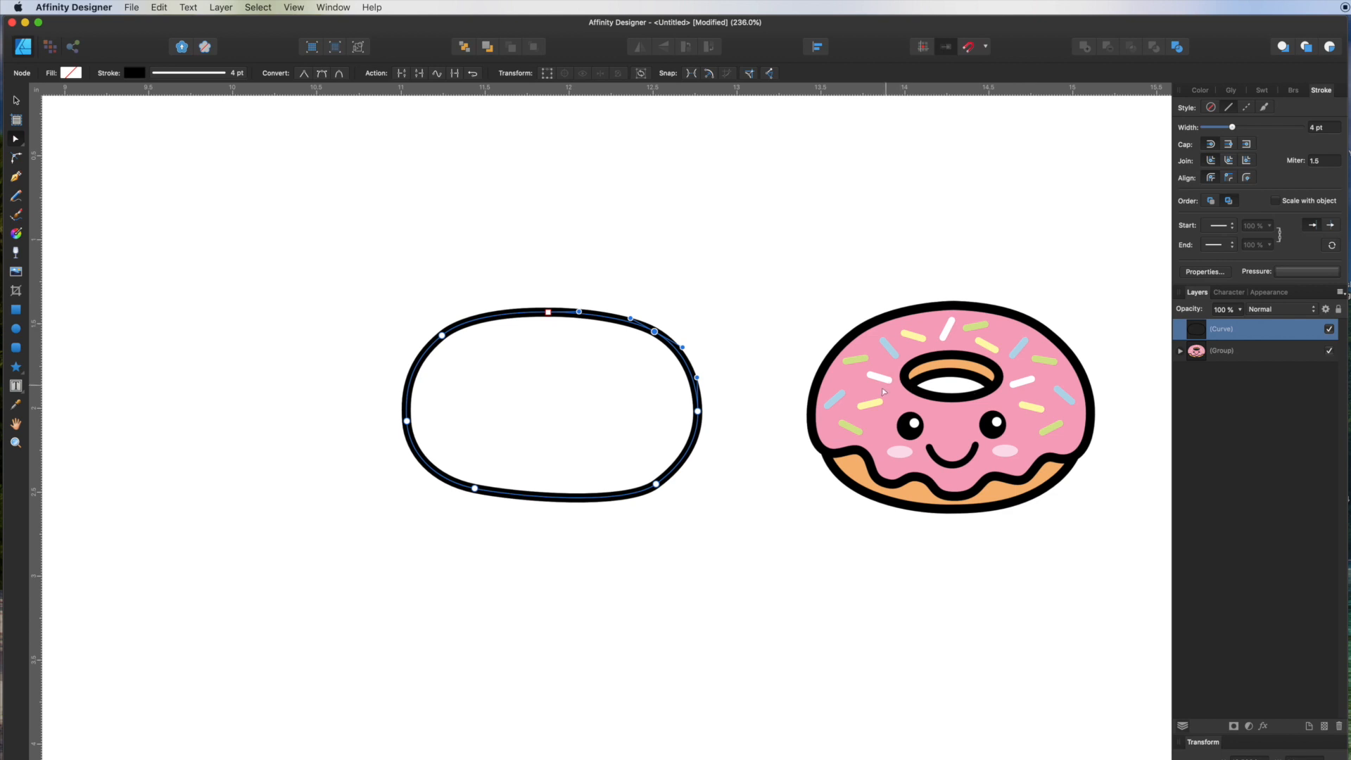
- Draw a small closed oval with the Pen tool inside the upper middle of the donut outline for the hole
left_click(16, 176)
left_click(521, 372)
left_click(581, 371)
mouse_move(583, 375)
left_mouse_down()
mouse_move(602, 380)
mouse_move(604, 403)
mouse_move(537, 410)
mouse_move(505, 384)
mouse_move(549, 362)
mouse_move(535, 374)
left_mouse_up()
left_click(605, 394)
left_click(555, 415)
left_click(505, 392)
- Round out the hole's top, bottom and right side by adjusting its nodes and curve handles
left_click(19, 139)
left_click_drag(524, 374, 553, 362)
left_click_drag(556, 417, 552, 416)
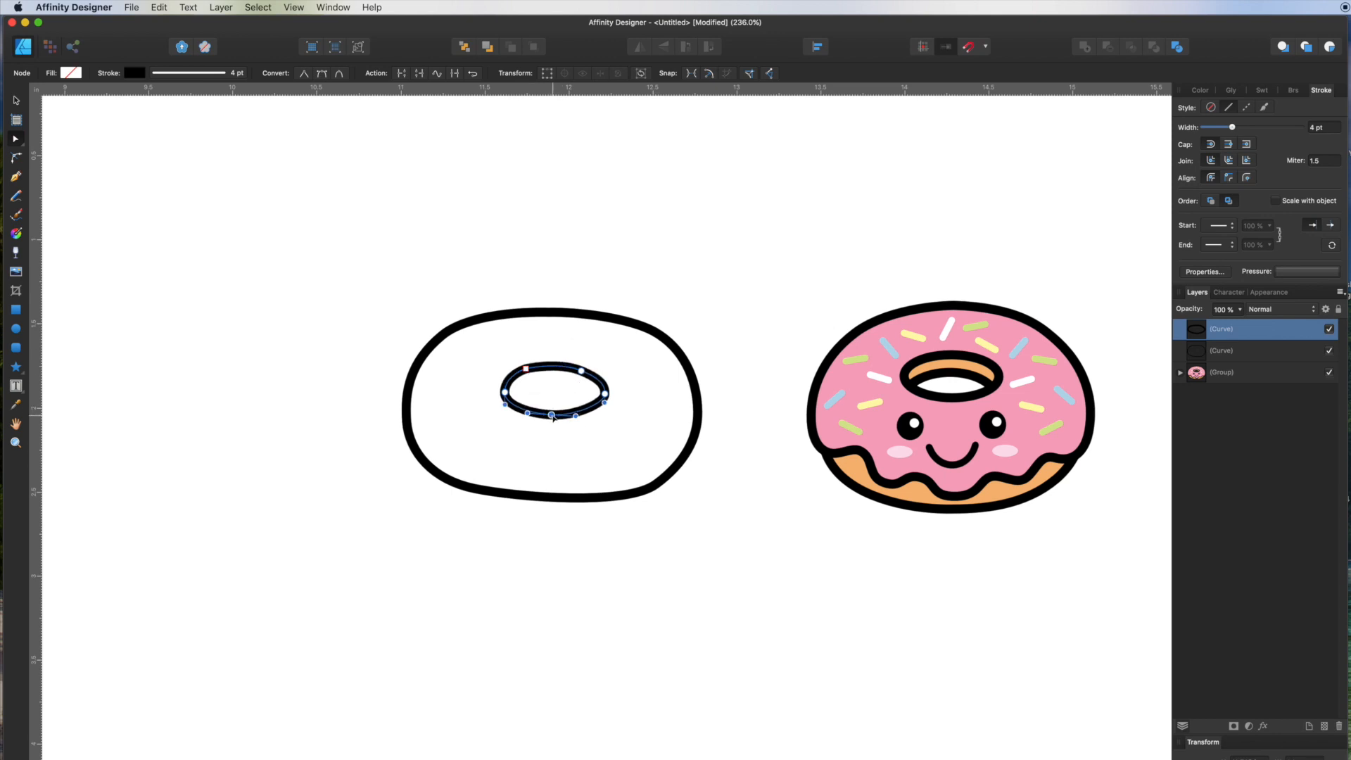
left_click(606, 394)
left_click_drag(607, 406, 604, 409)
left_click(541, 248)
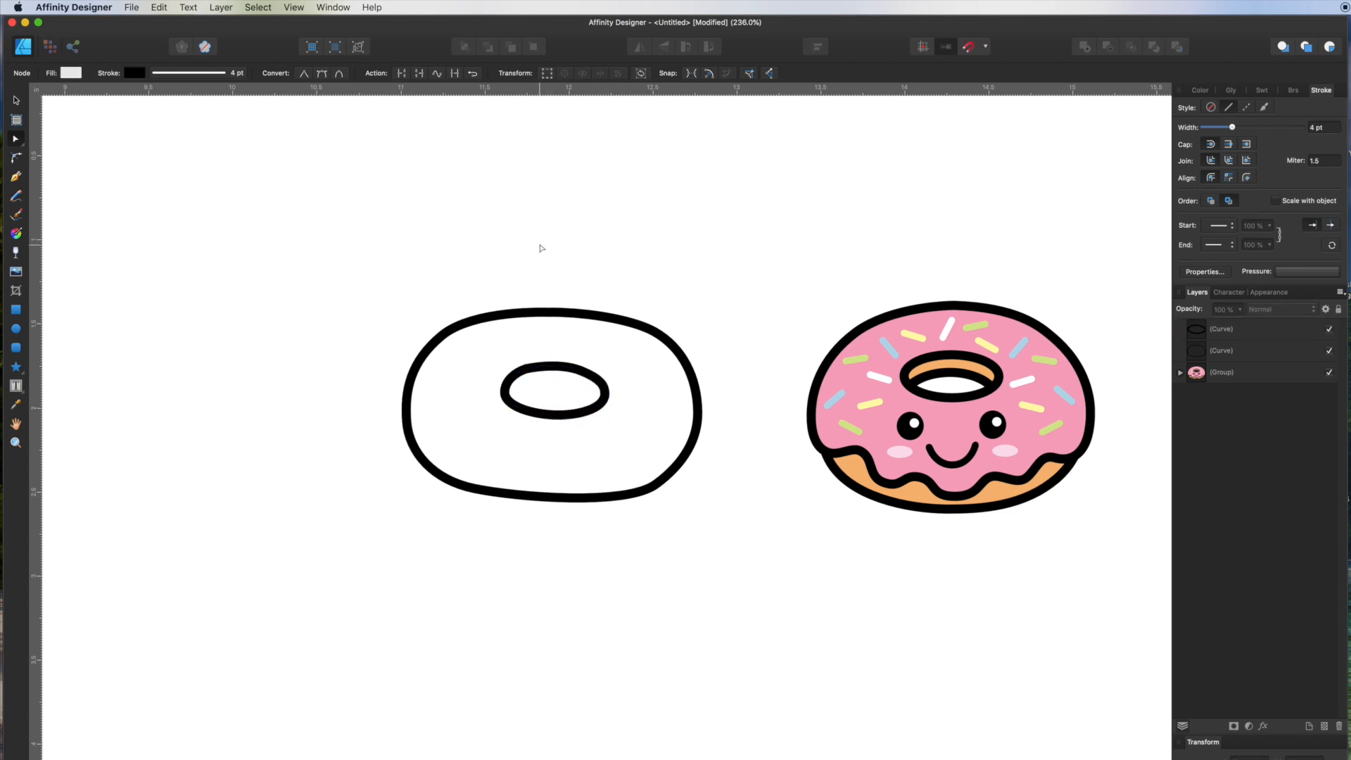
- Adjust the lower-right corner node of the outer donut outline
left_click(649, 491)
left_click(656, 484)
left_click_drag(626, 508, 655, 487)
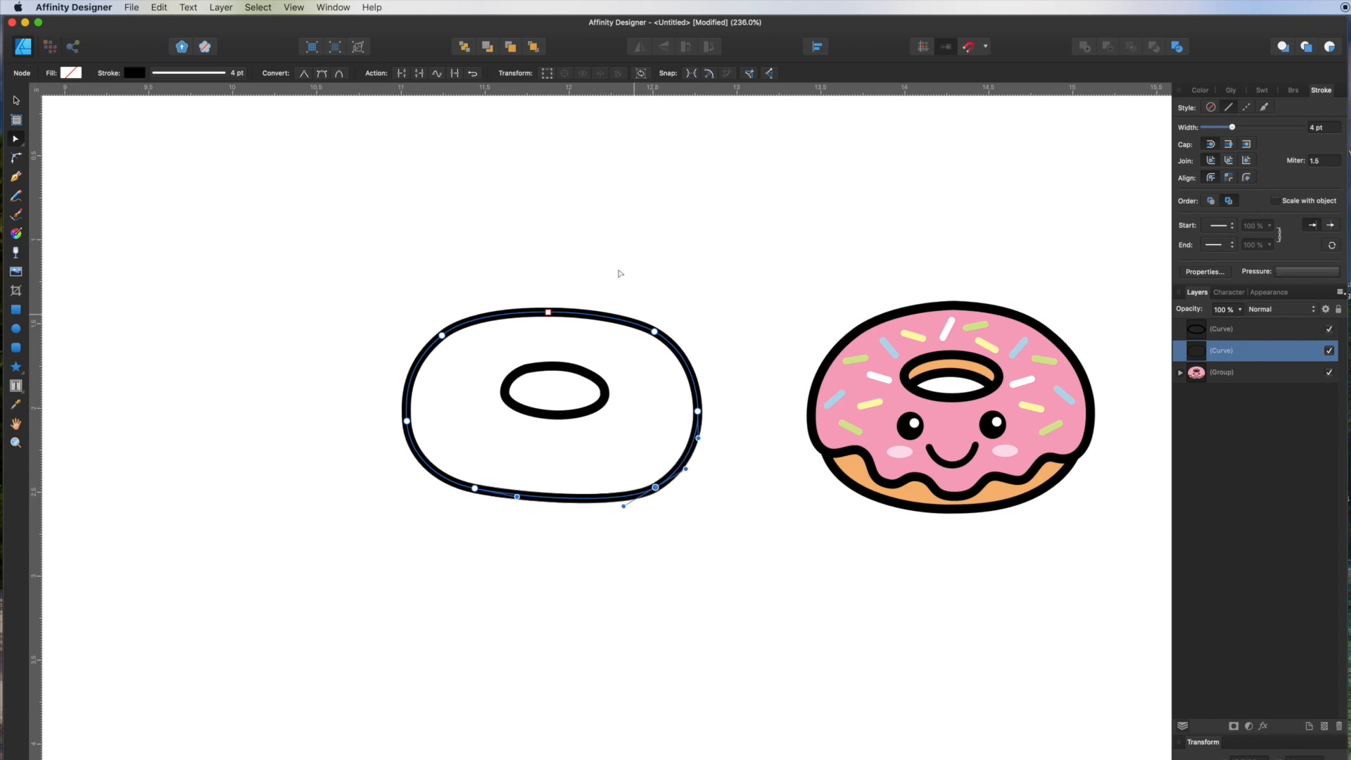
left_click(577, 172)
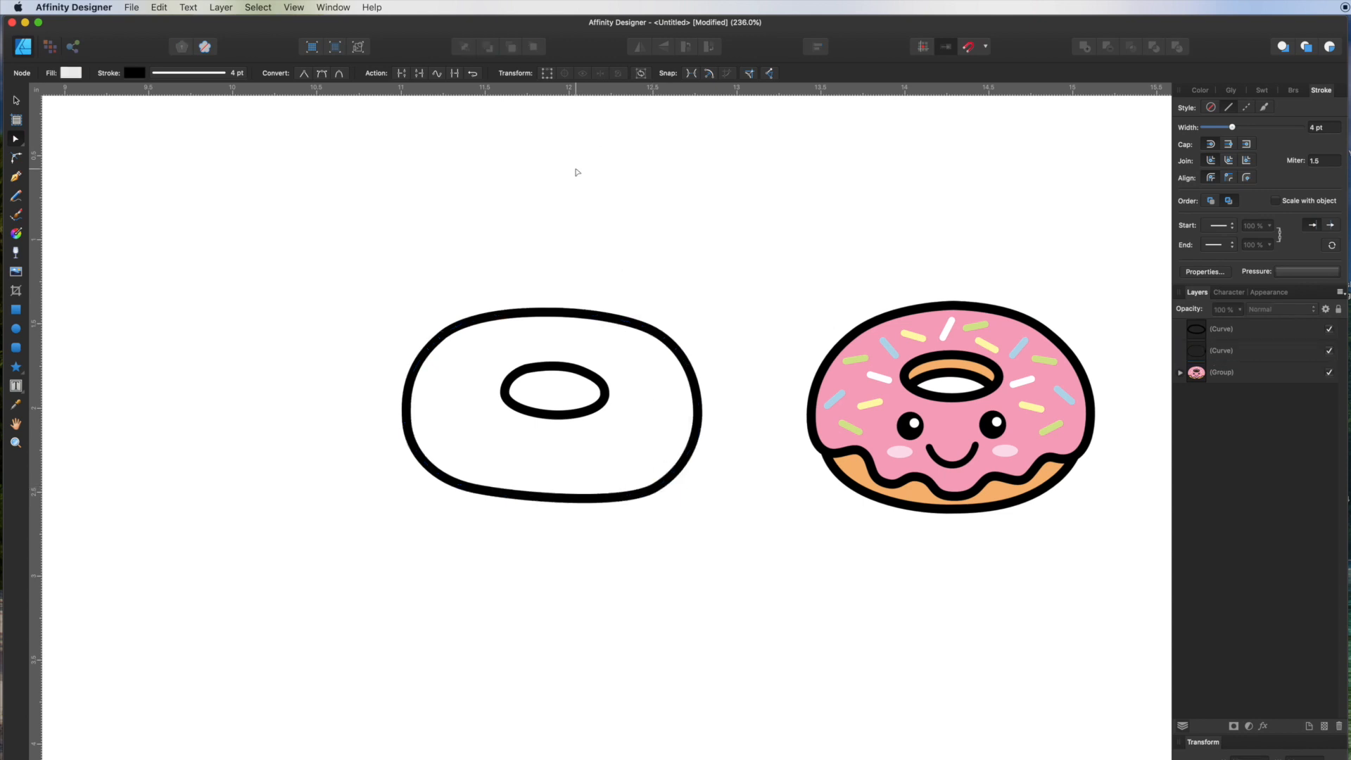
- Select both the outer outline and the inner oval and subtract the oval to cut out the donut hole
left_click(13, 103)
left_click_drag(343, 227, 764, 579)
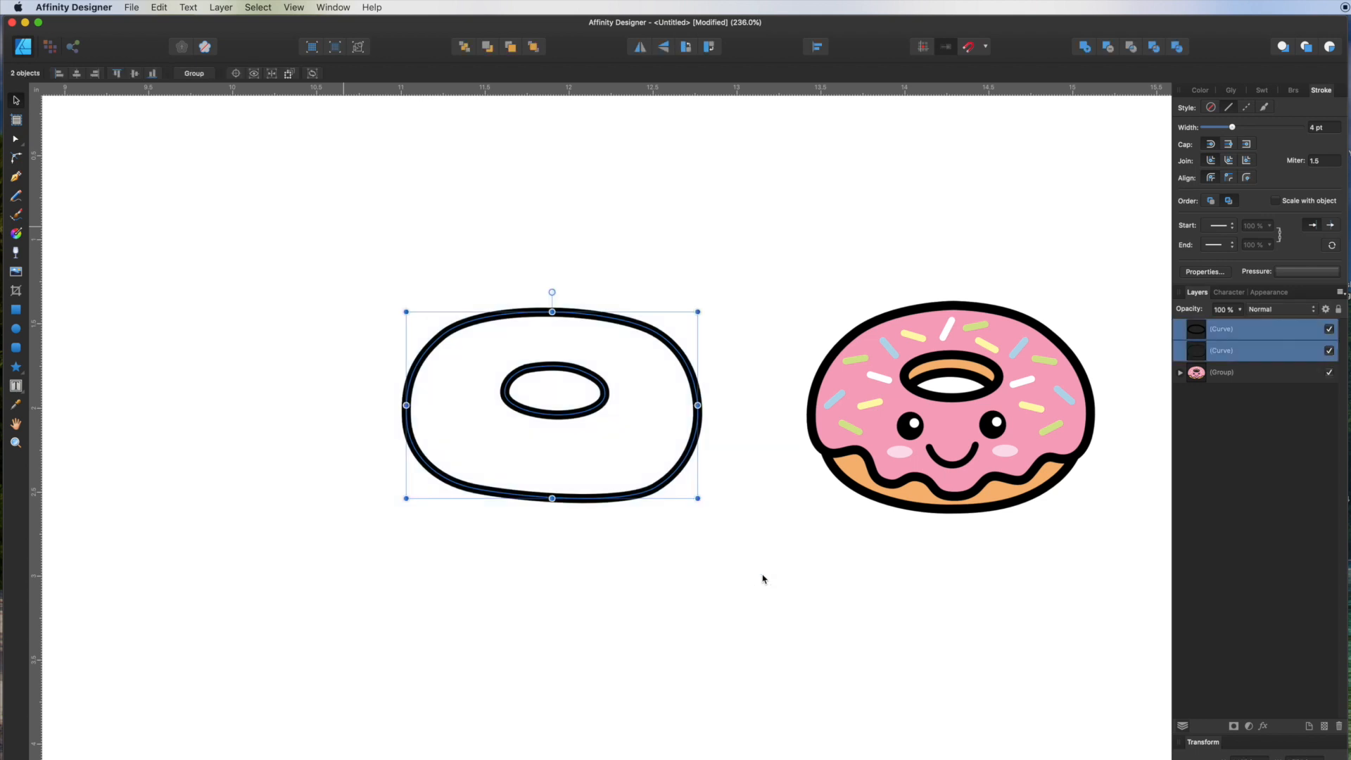
left_click(407, 253)
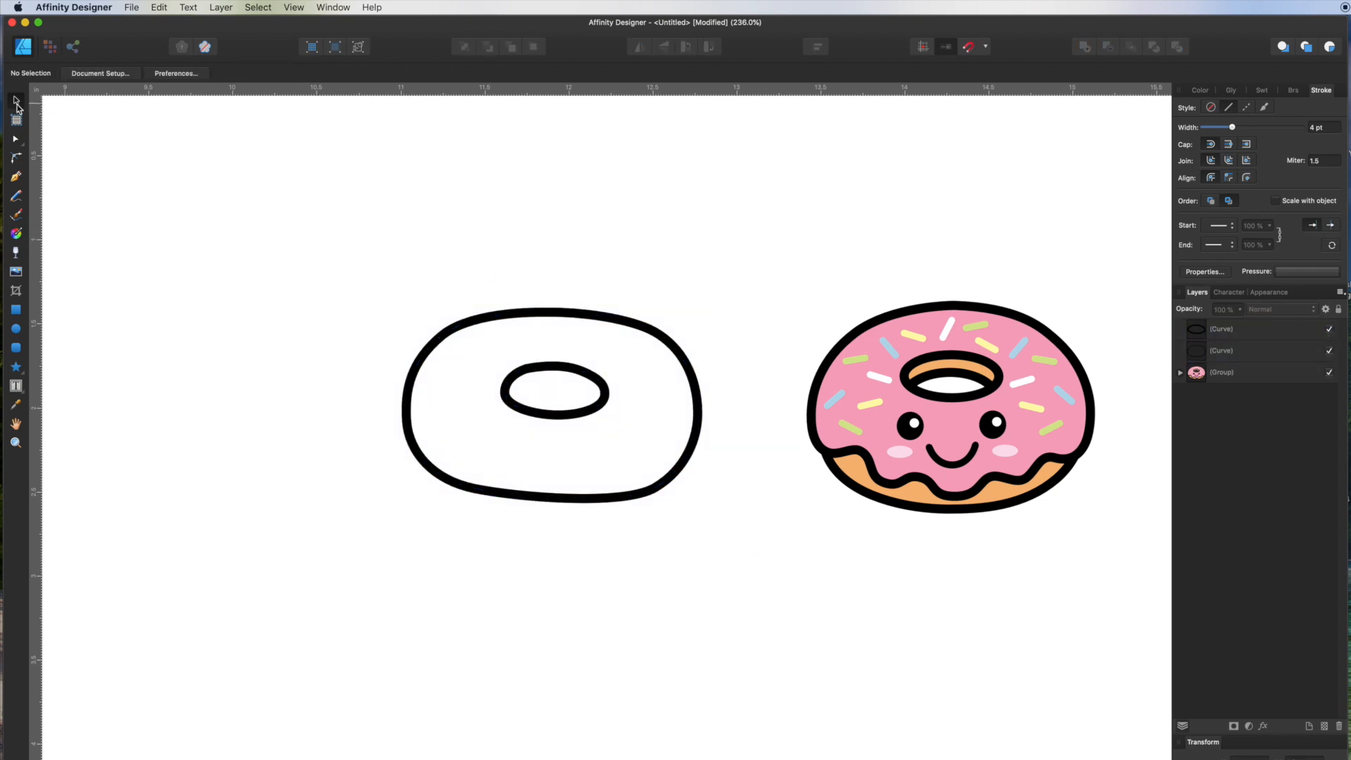
left_click_drag(315, 251, 799, 653)
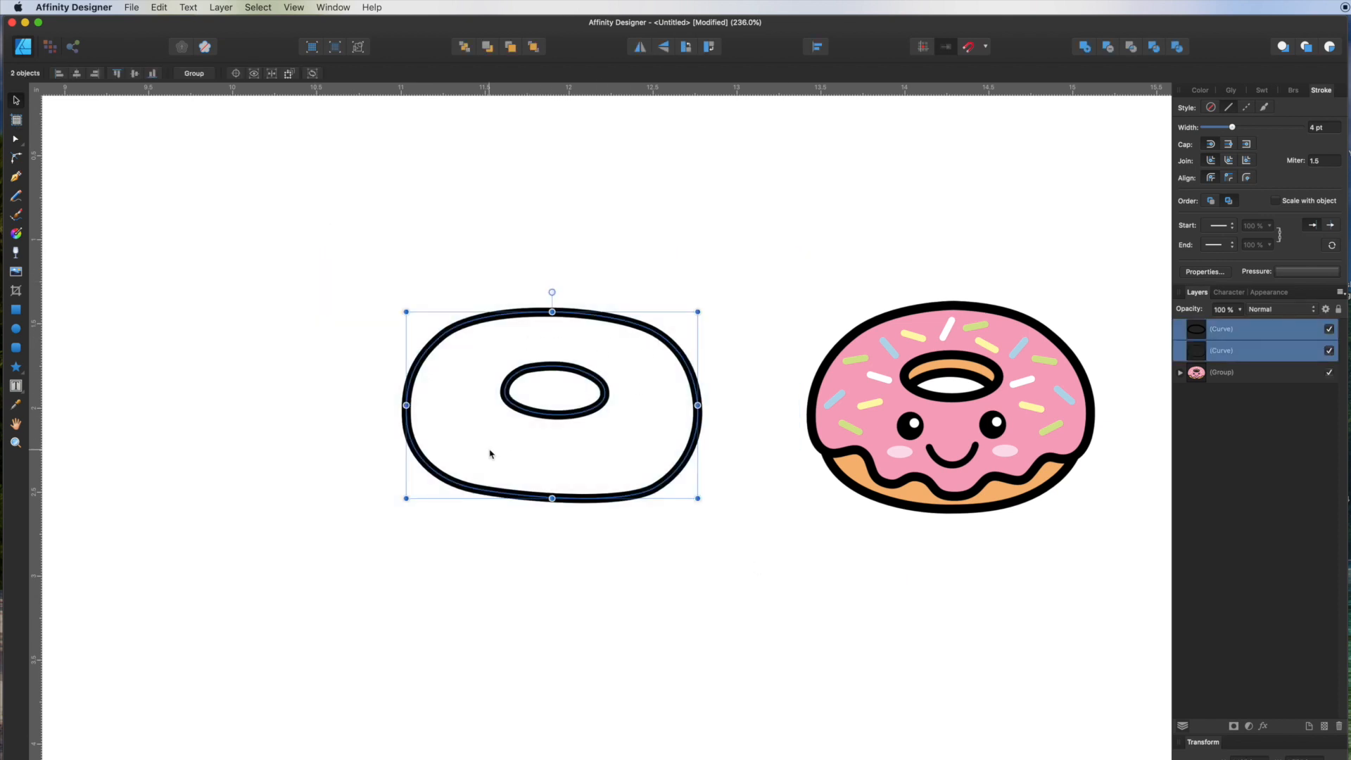
left_click(1108, 49)
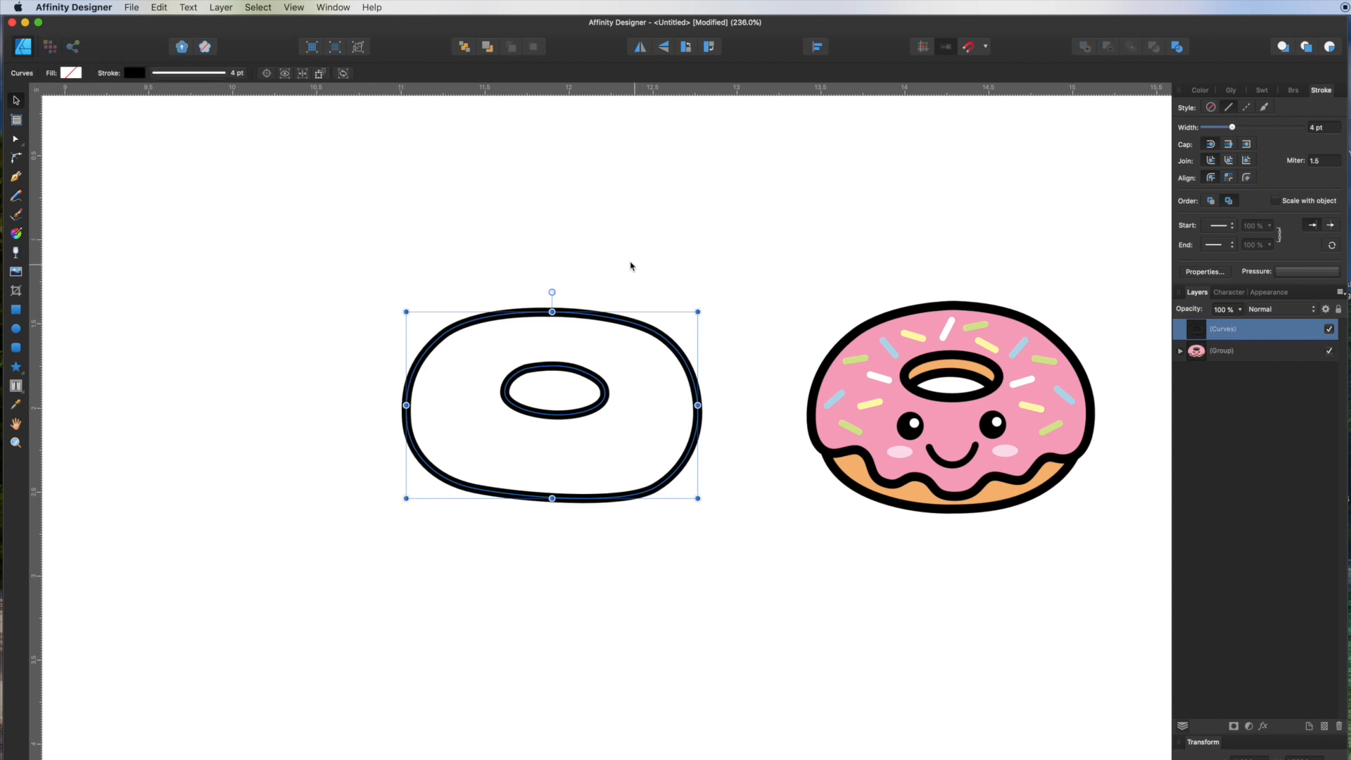
- Fill the donut ring with the dough orange sampled from the reference donut and position the ring beside the reference
left_click_drag(600, 402, 526, 393)
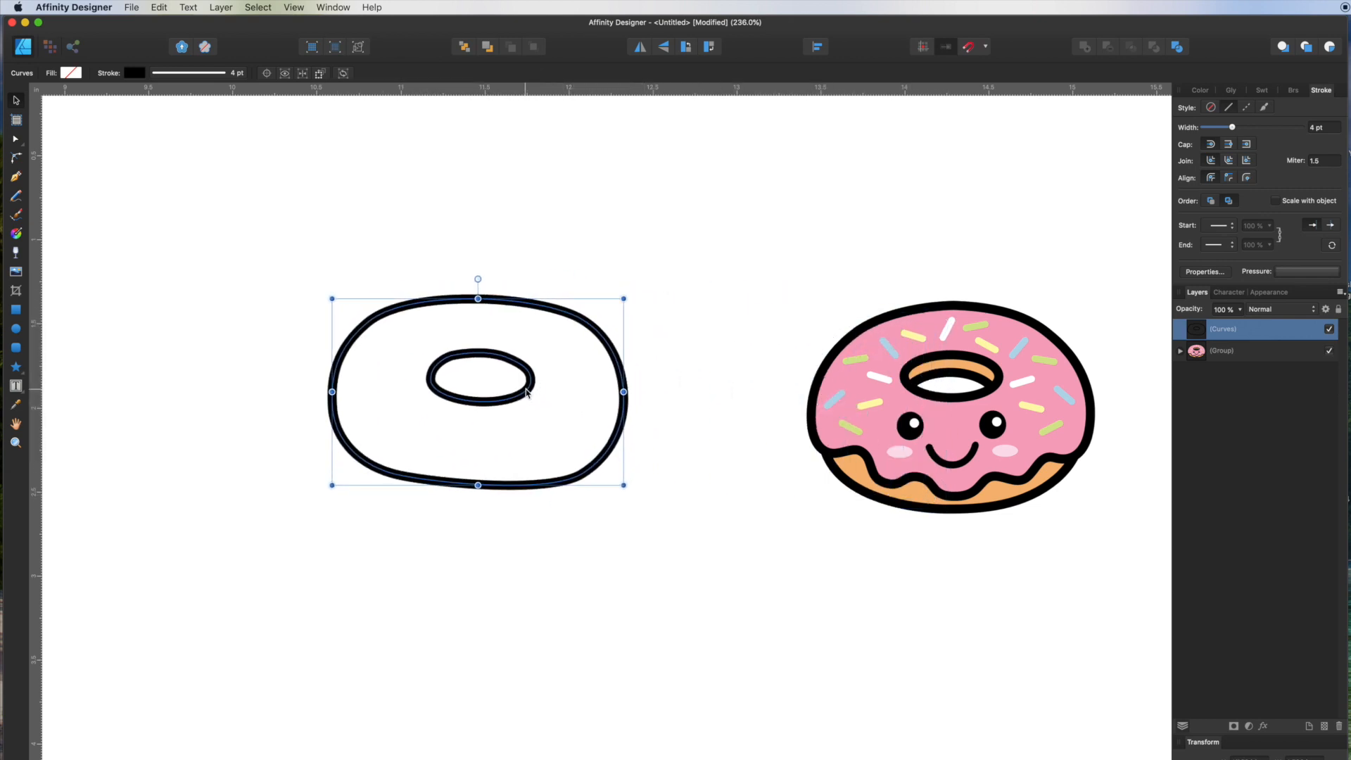
left_click(1200, 90)
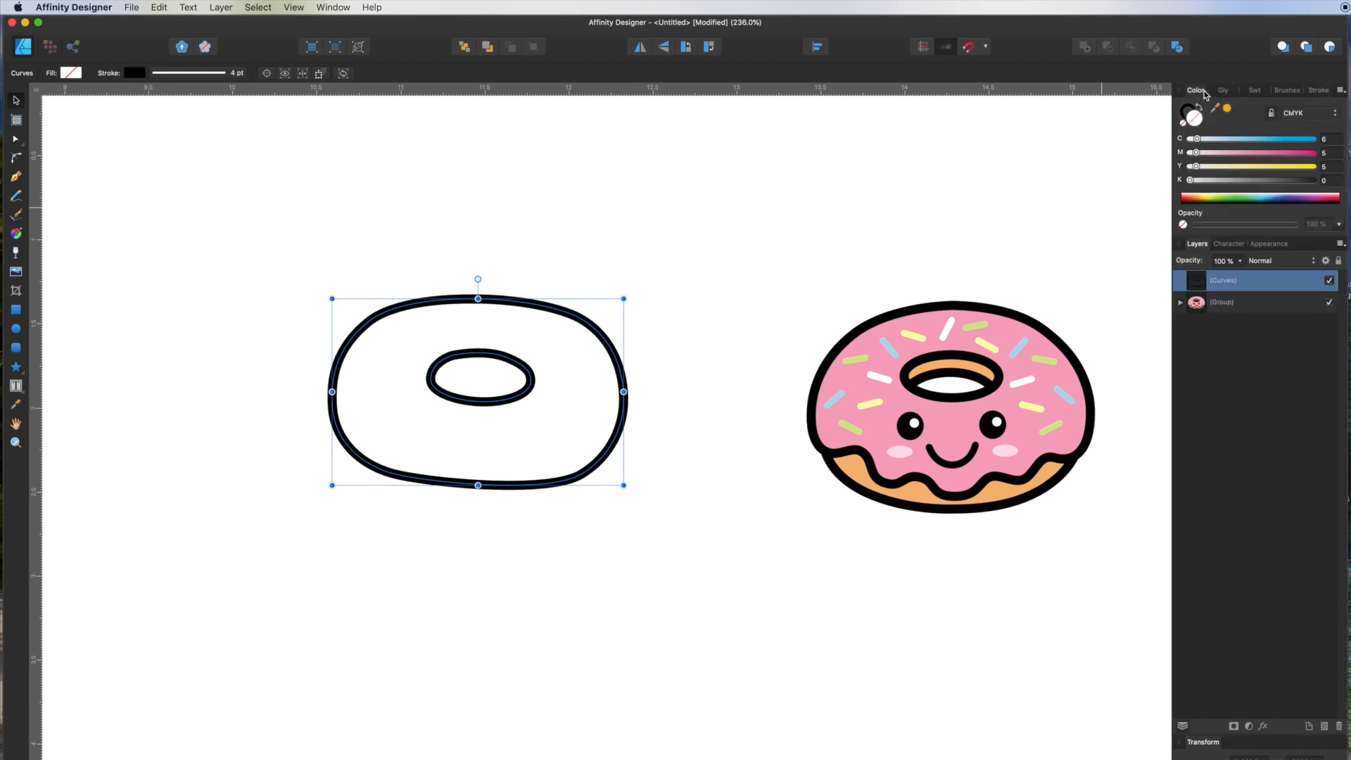
left_click_drag(1228, 110, 914, 488)
left_click(1229, 110)
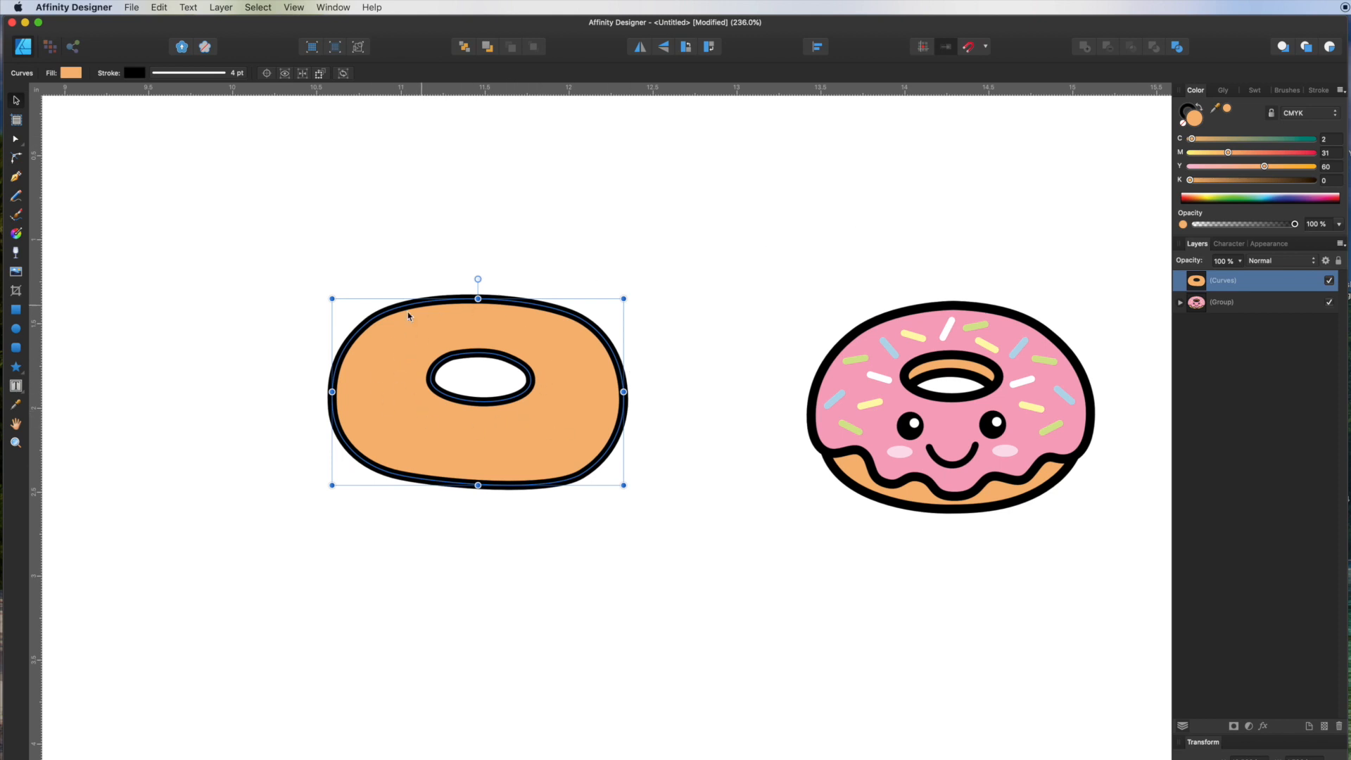
left_click_drag(510, 301, 520, 316)
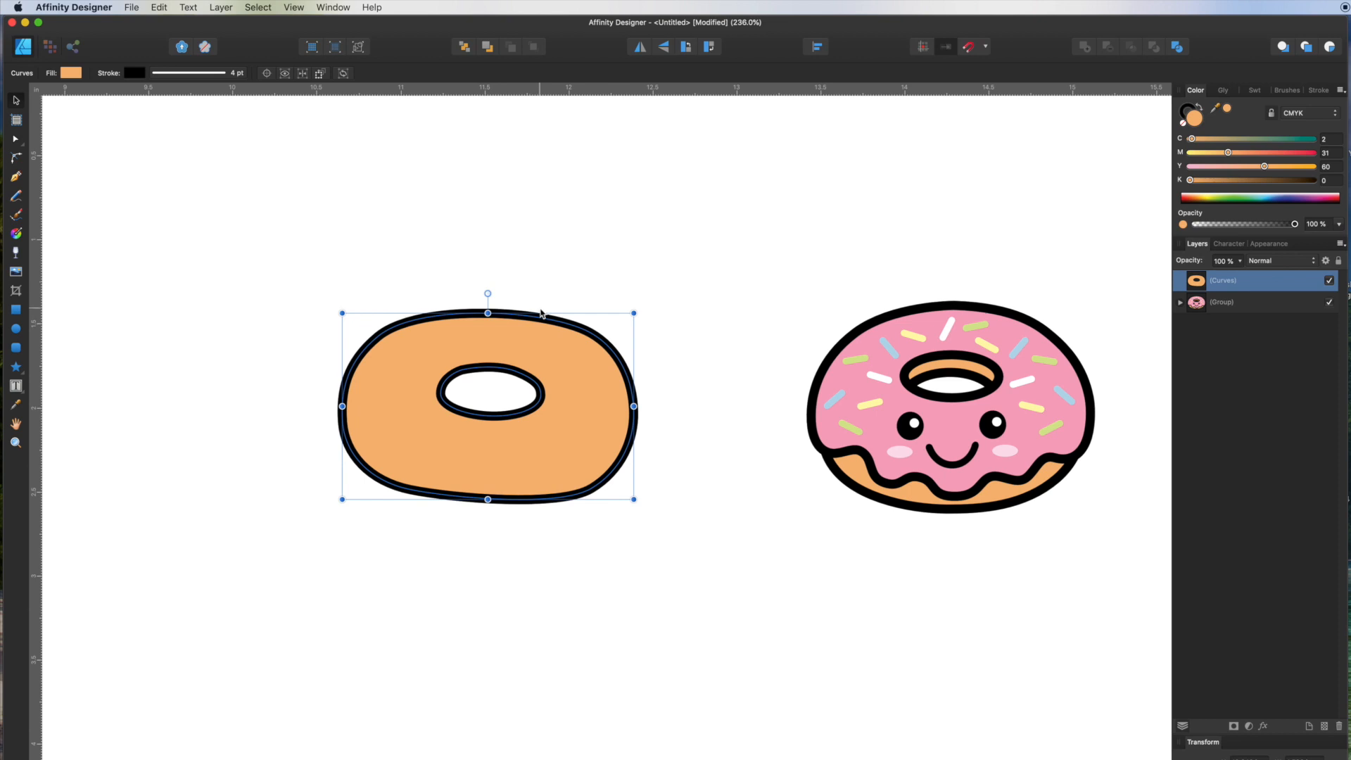
left_click_drag(539, 311, 565, 317)
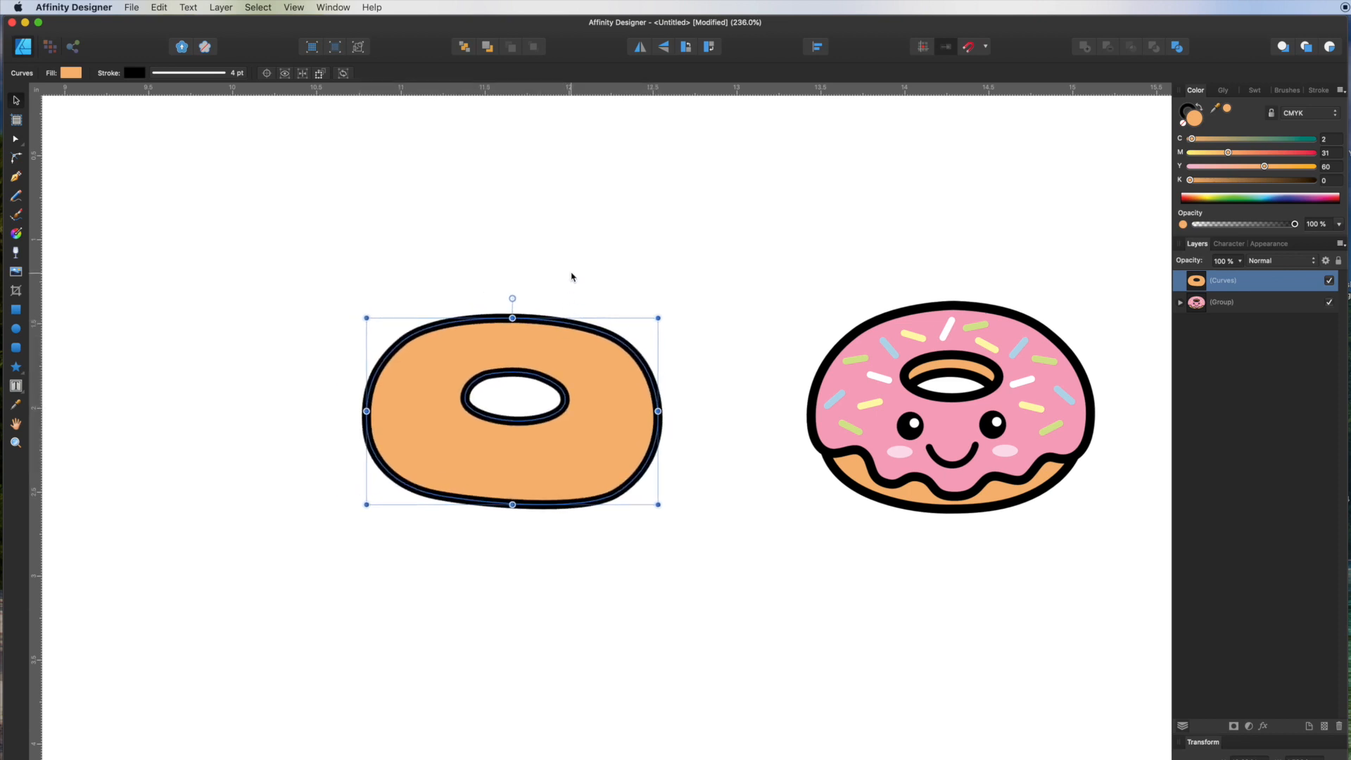
left_click(572, 276)
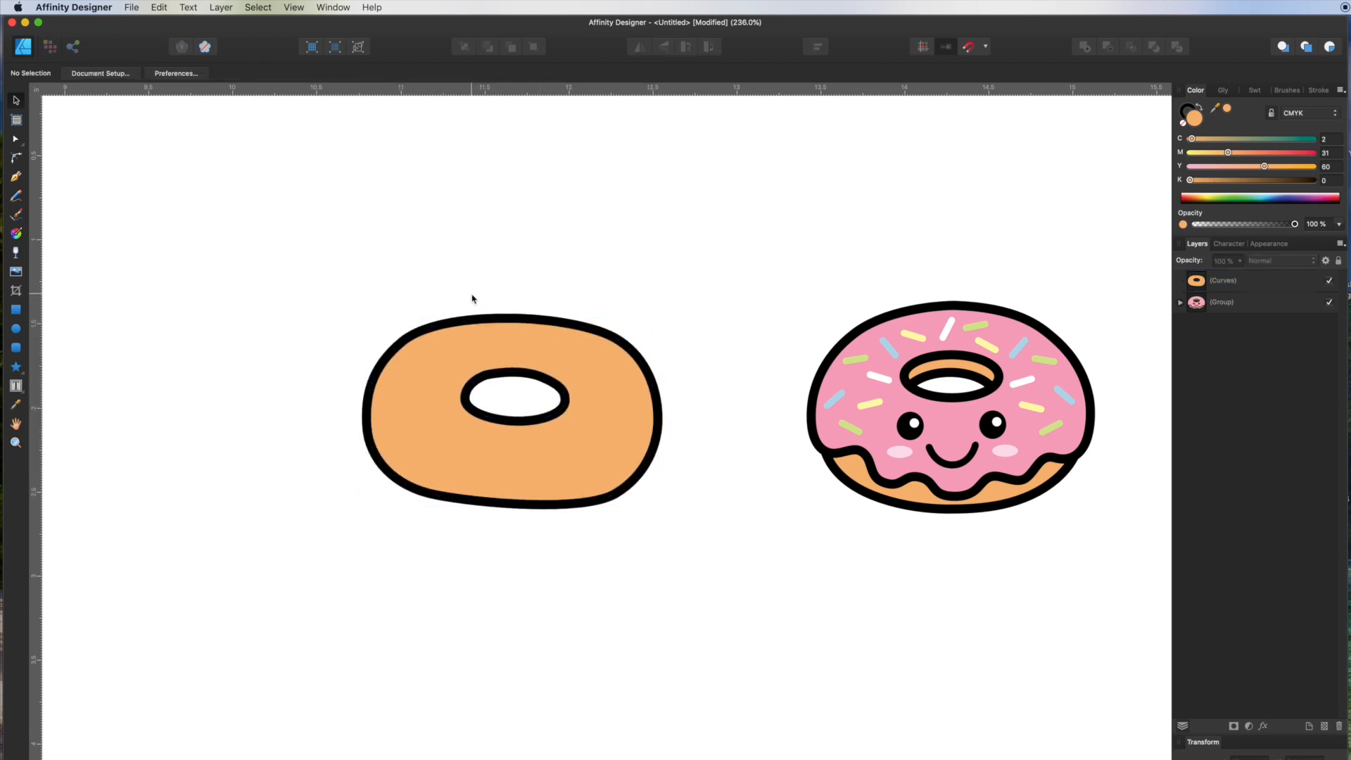
- Pull the lower-right corner node of the orange ring slightly inward to even out the bottom edge
left_click(15, 140)
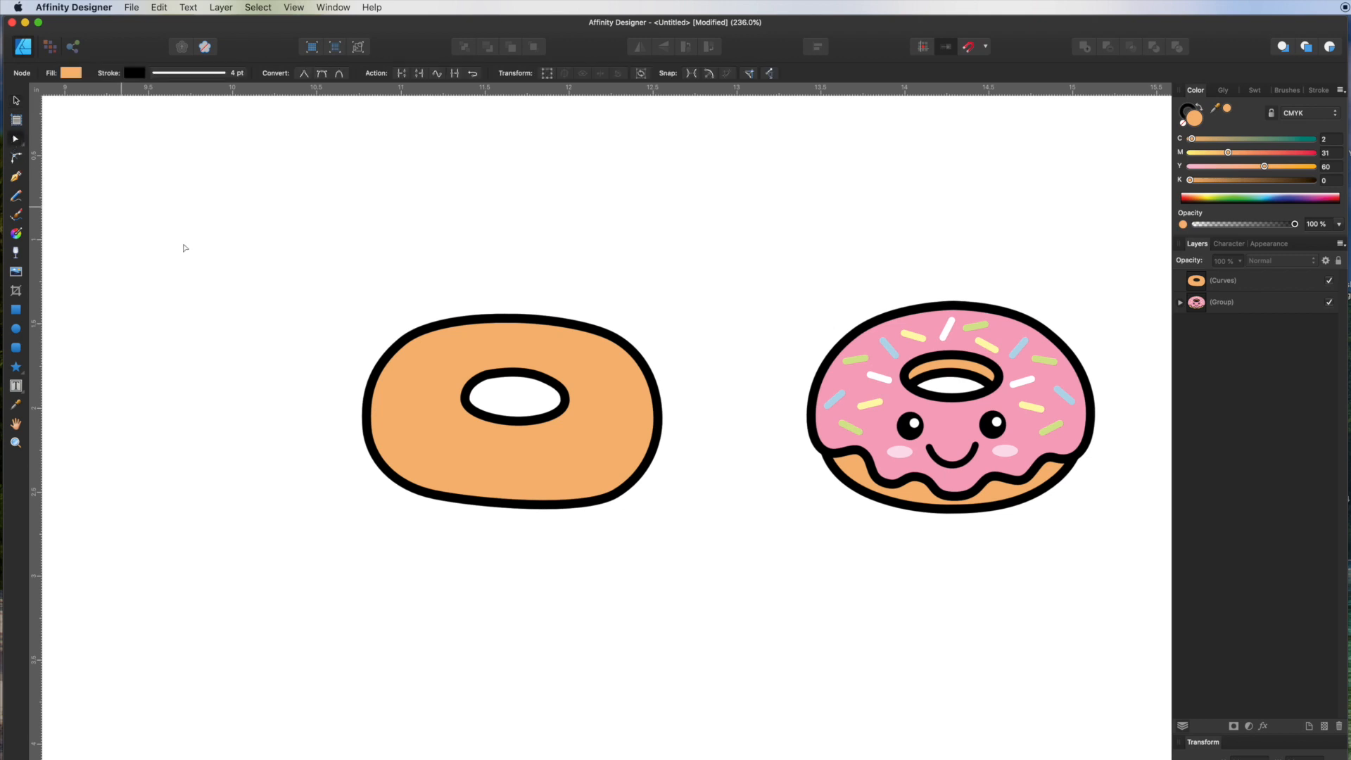
left_click(580, 505)
left_click_drag(616, 496, 611, 491)
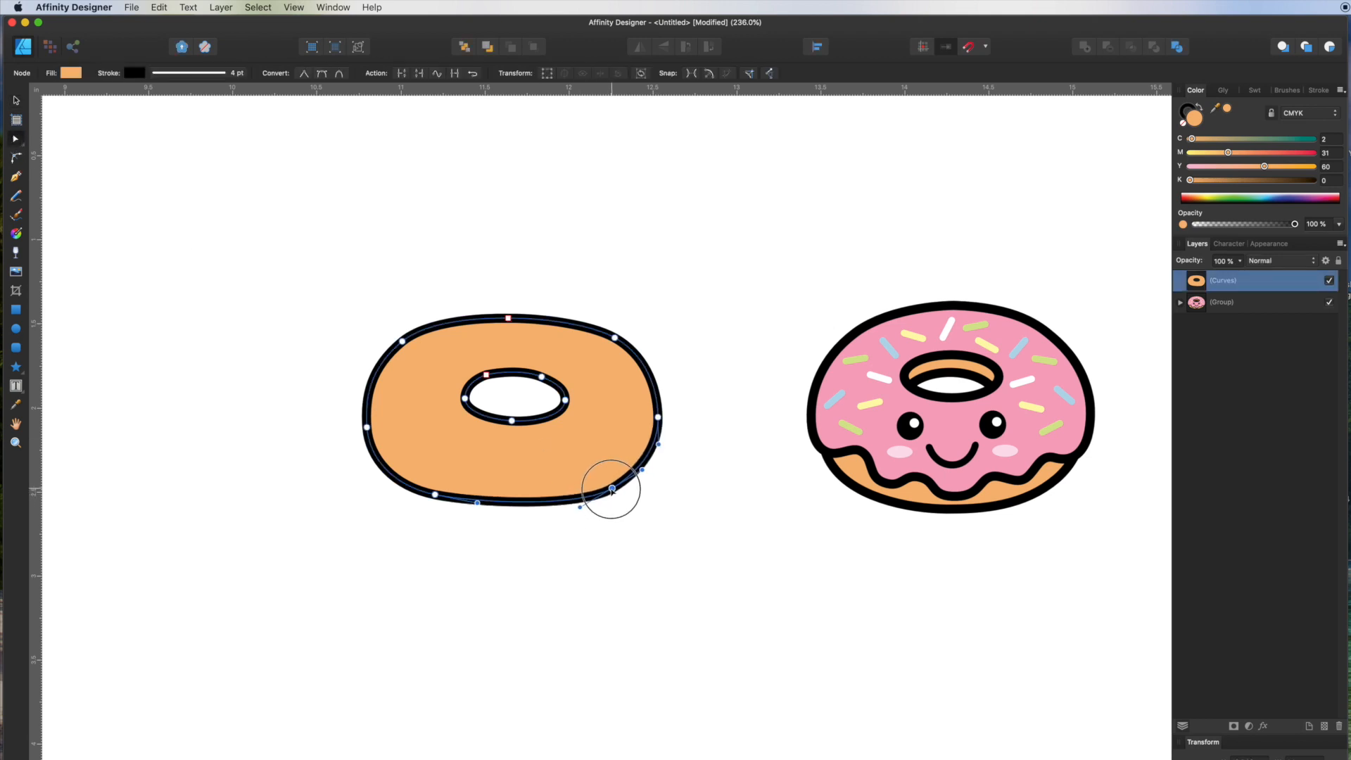
left_click(654, 515)
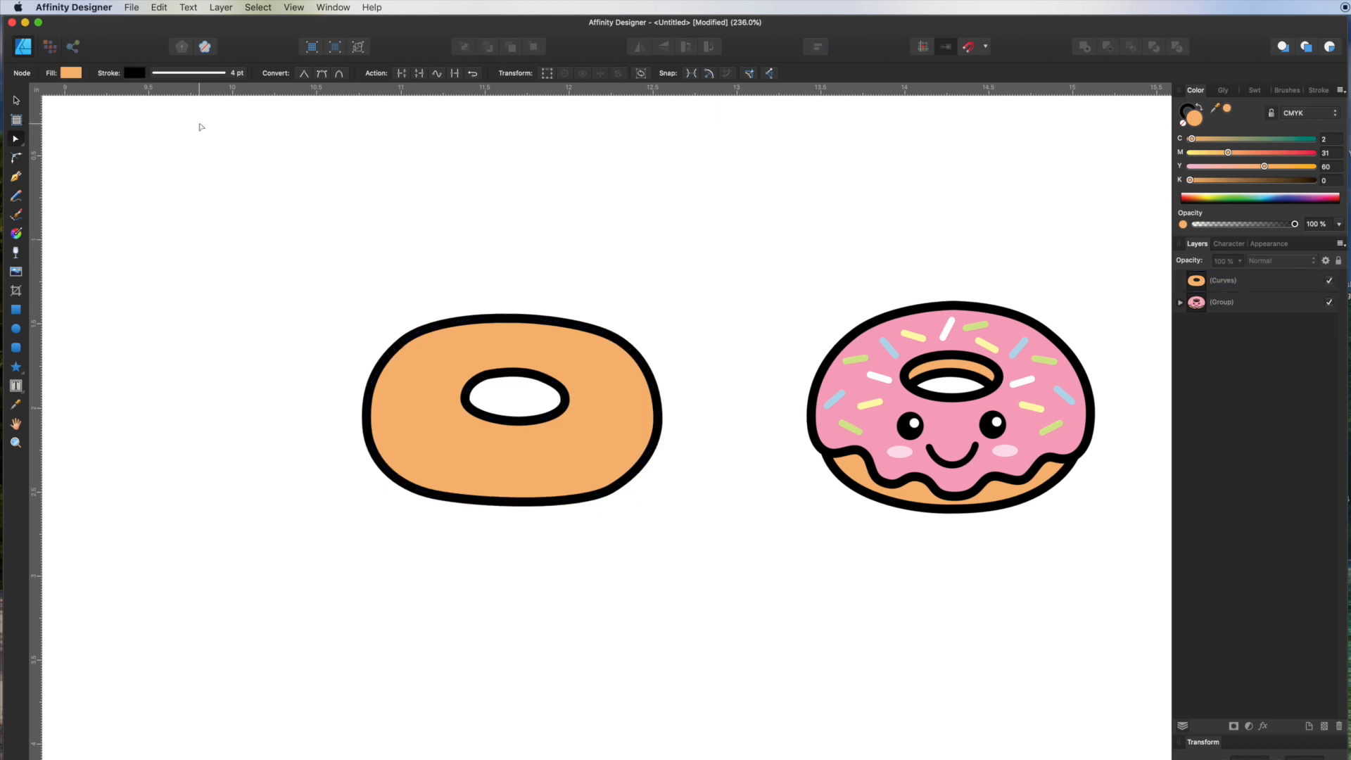
- Draw a closed icing outline with the Pen tool, following the donut's top and sides with wavy drips across the lower part
left_click(15, 177)
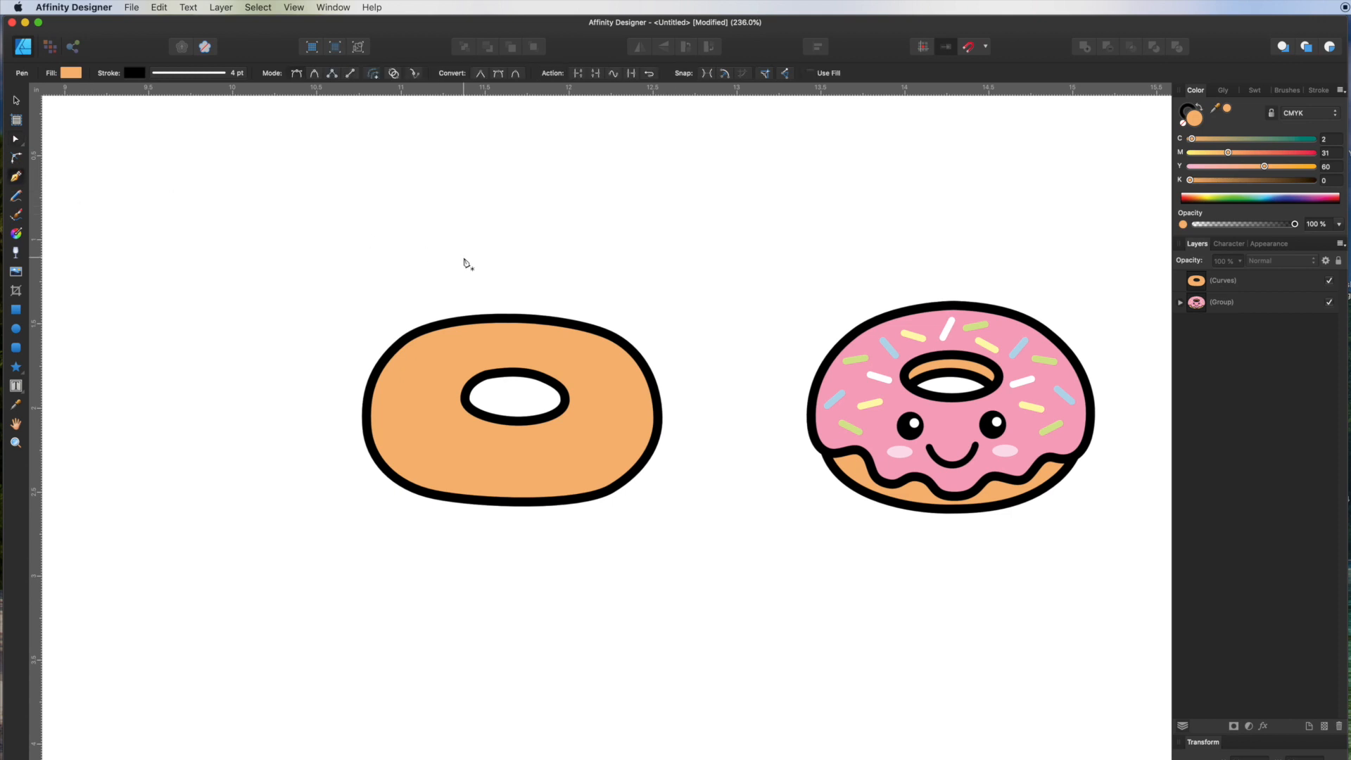
left_click(515, 318)
left_click_drag(636, 356, 650, 370)
left_click_drag(655, 423, 415, 472)
left_click_drag(405, 447, 363, 429)
left_click_drag(380, 364, 398, 337)
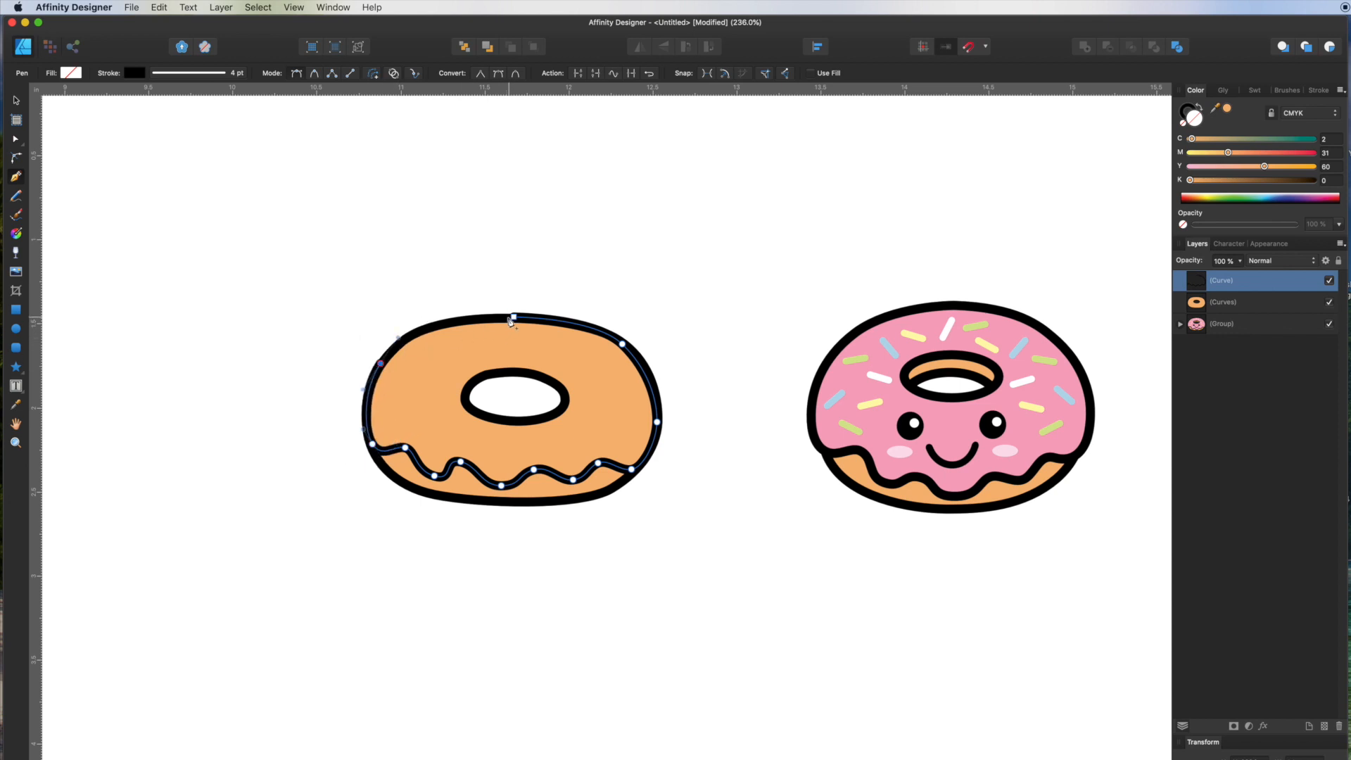
left_click_drag(514, 317, 594, 323)
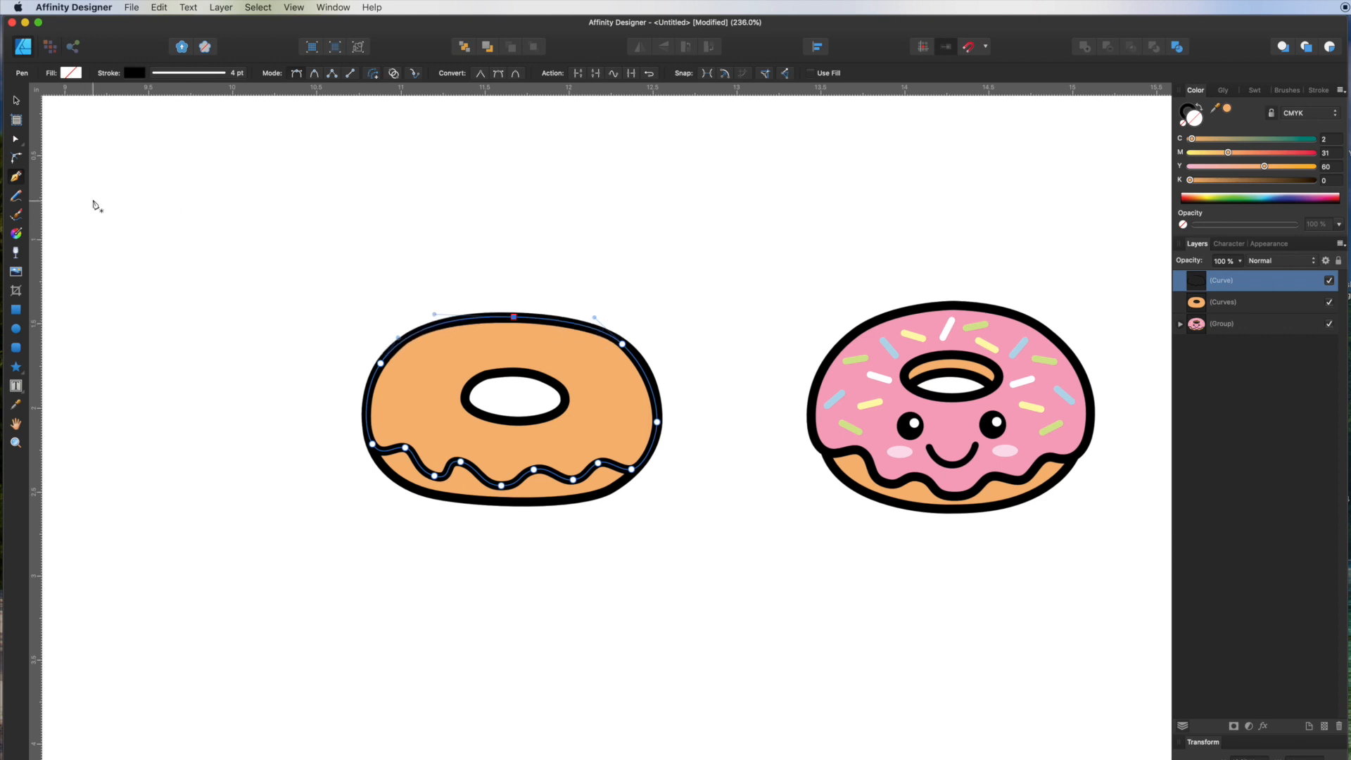
- Fine-tune the drip nodes along the icing outline's lower edge, shifting the leftmost drip's nodes slightly outward and up
left_click(15, 142)
left_click(406, 449)
left_click_drag(435, 478, 428, 472)
left_click(501, 487)
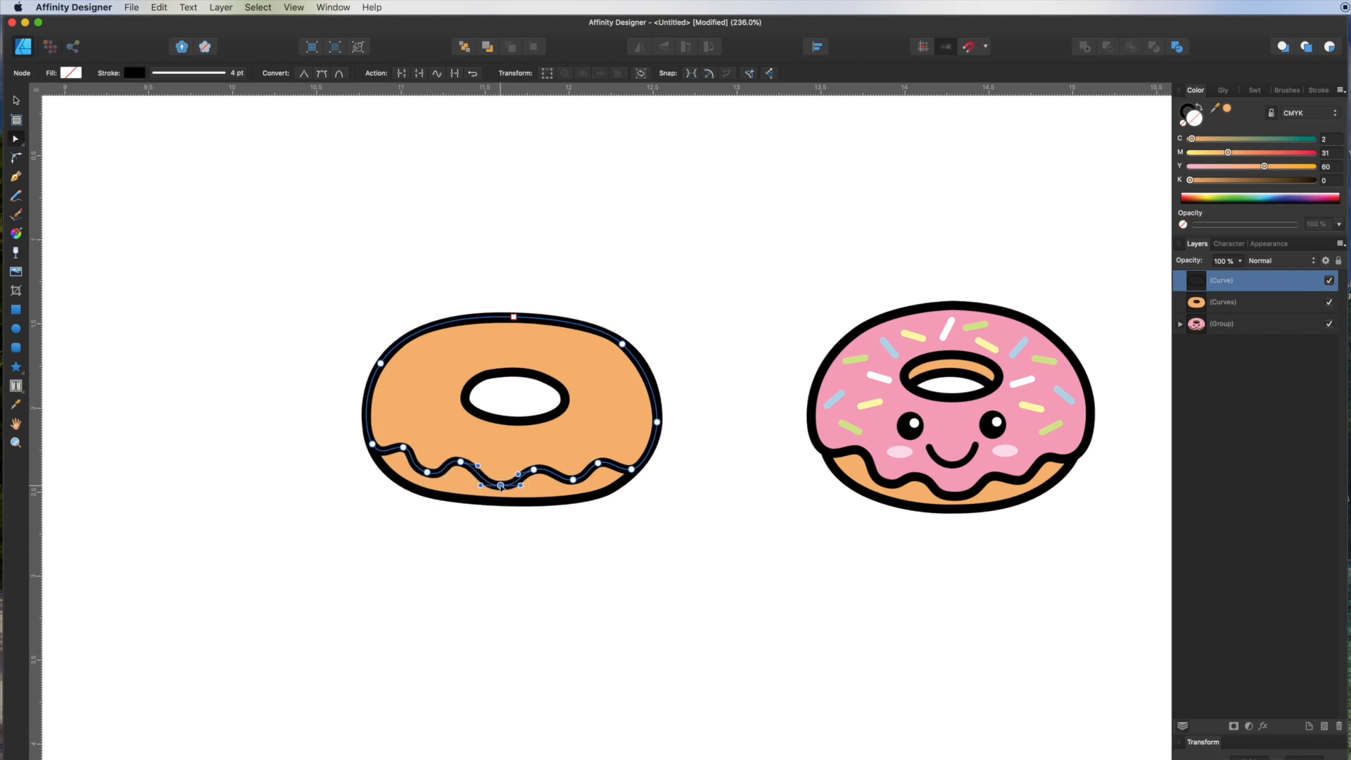
left_click(535, 470)
- Draw an unfilled ellipse overlapping the upper part of the donut hole and enlarge it slightly wider than the hole
left_click(17, 328)
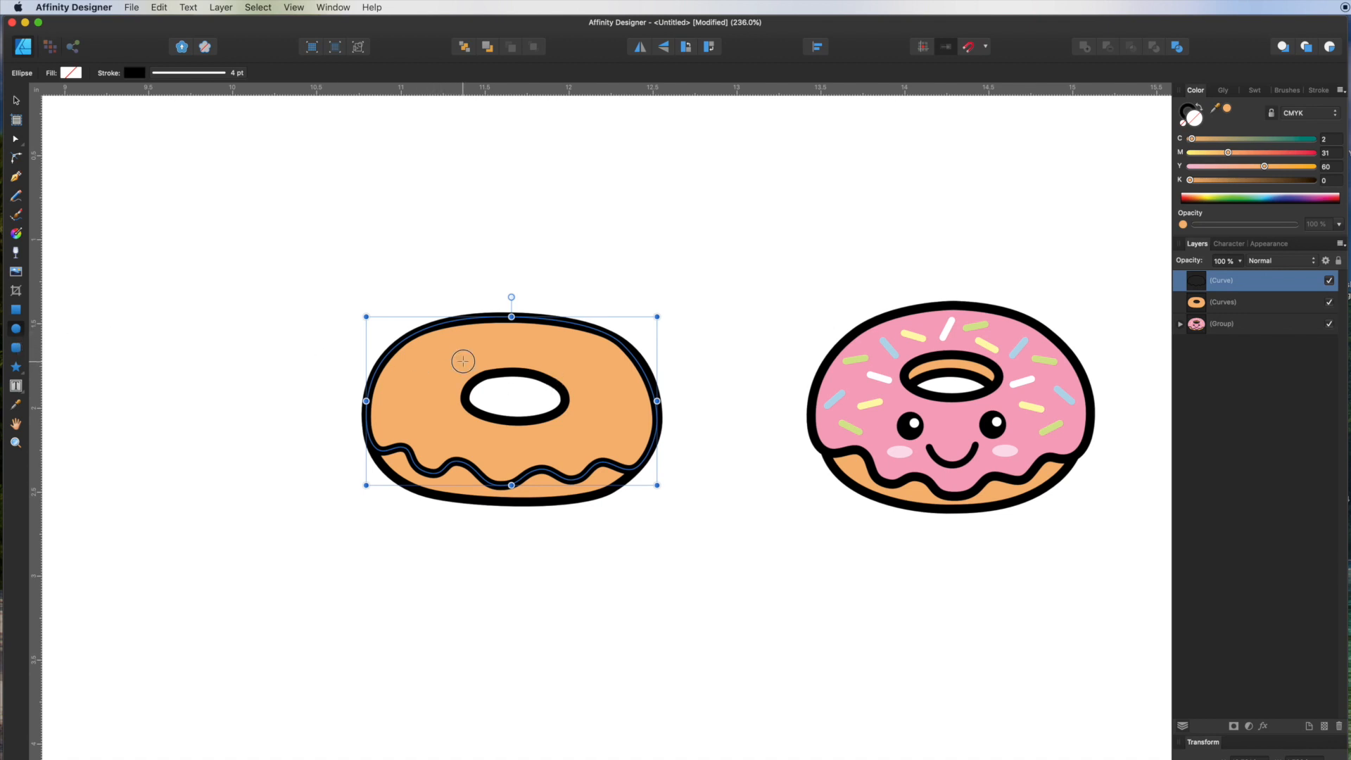
left_click_drag(459, 356, 570, 405)
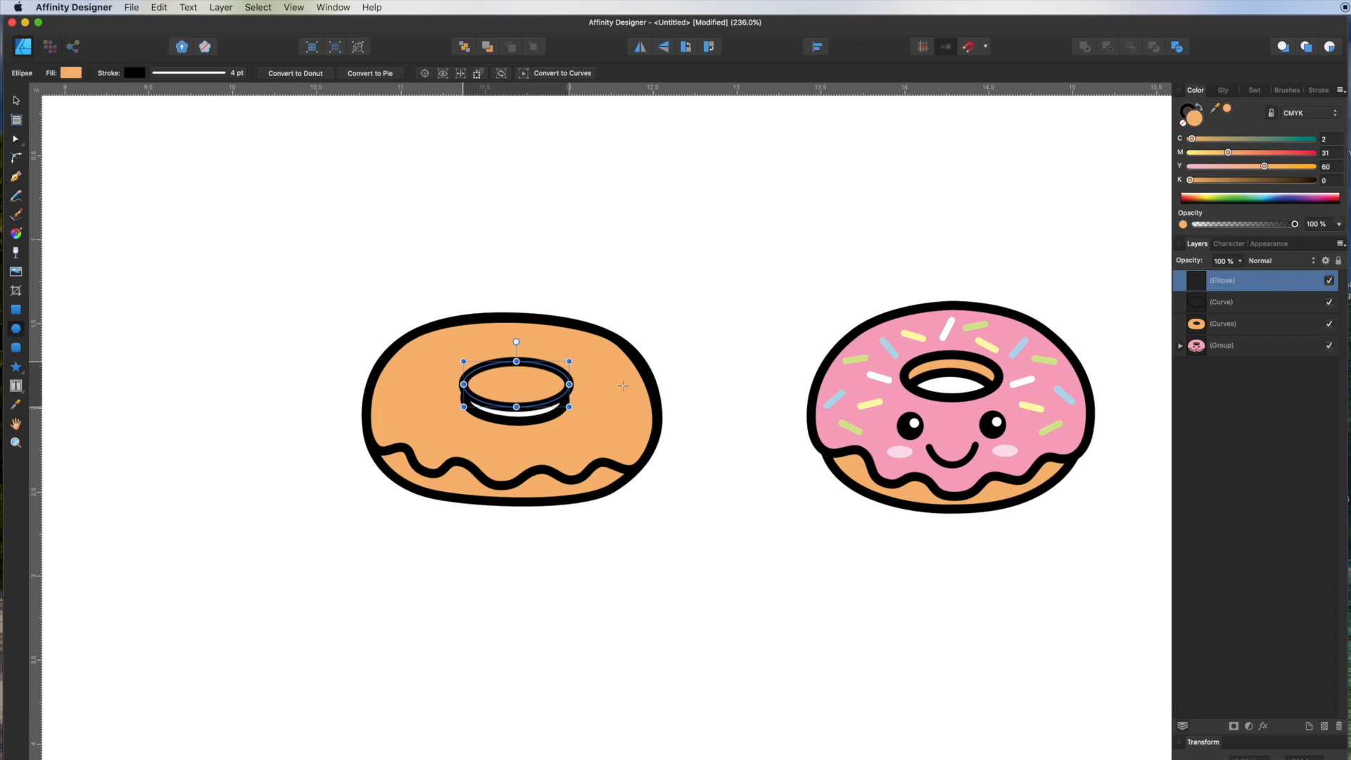
left_click(1185, 123)
left_click(16, 101)
left_click_drag(563, 375, 570, 407)
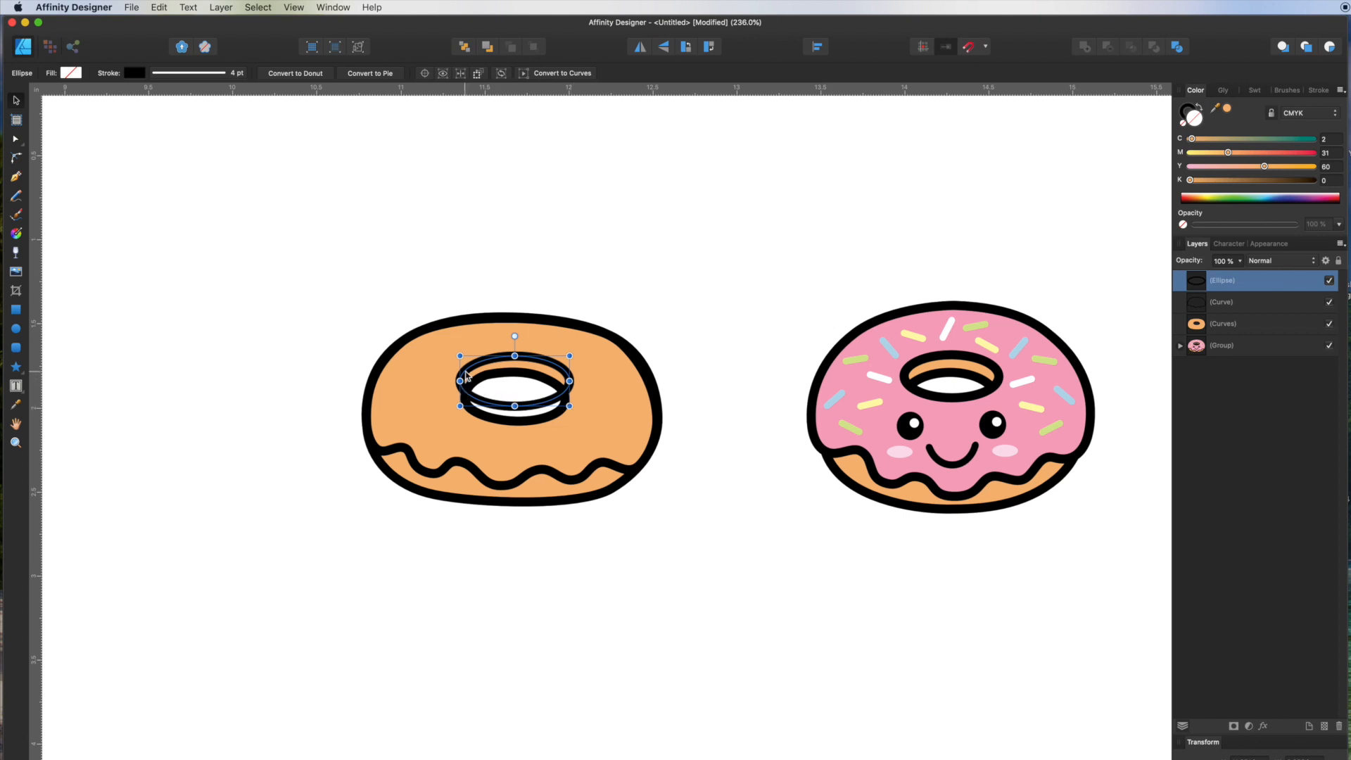
left_click_drag(459, 356, 456, 355)
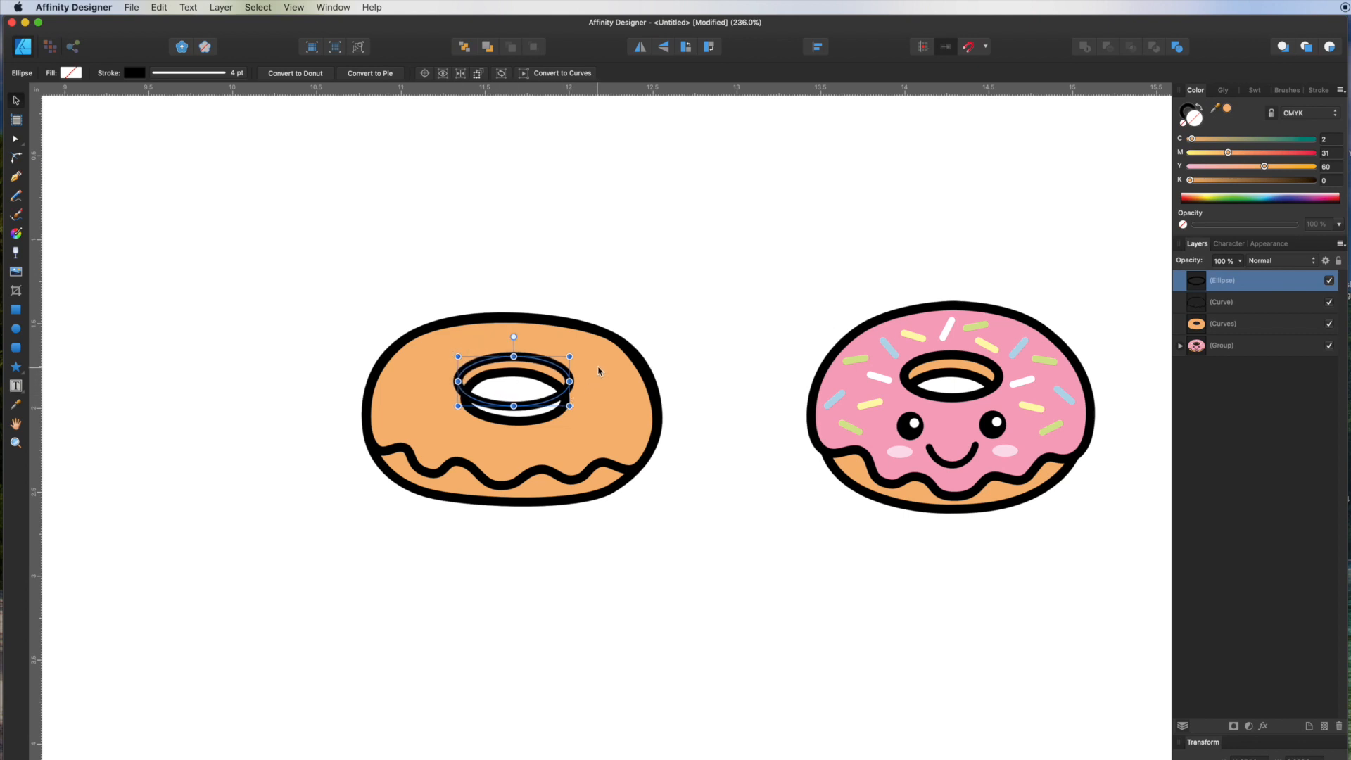
- Select the icing outline together with the new ellipse and subtract the ellipse from the icing
left_click(585, 457)
left_click(567, 394, "shift")
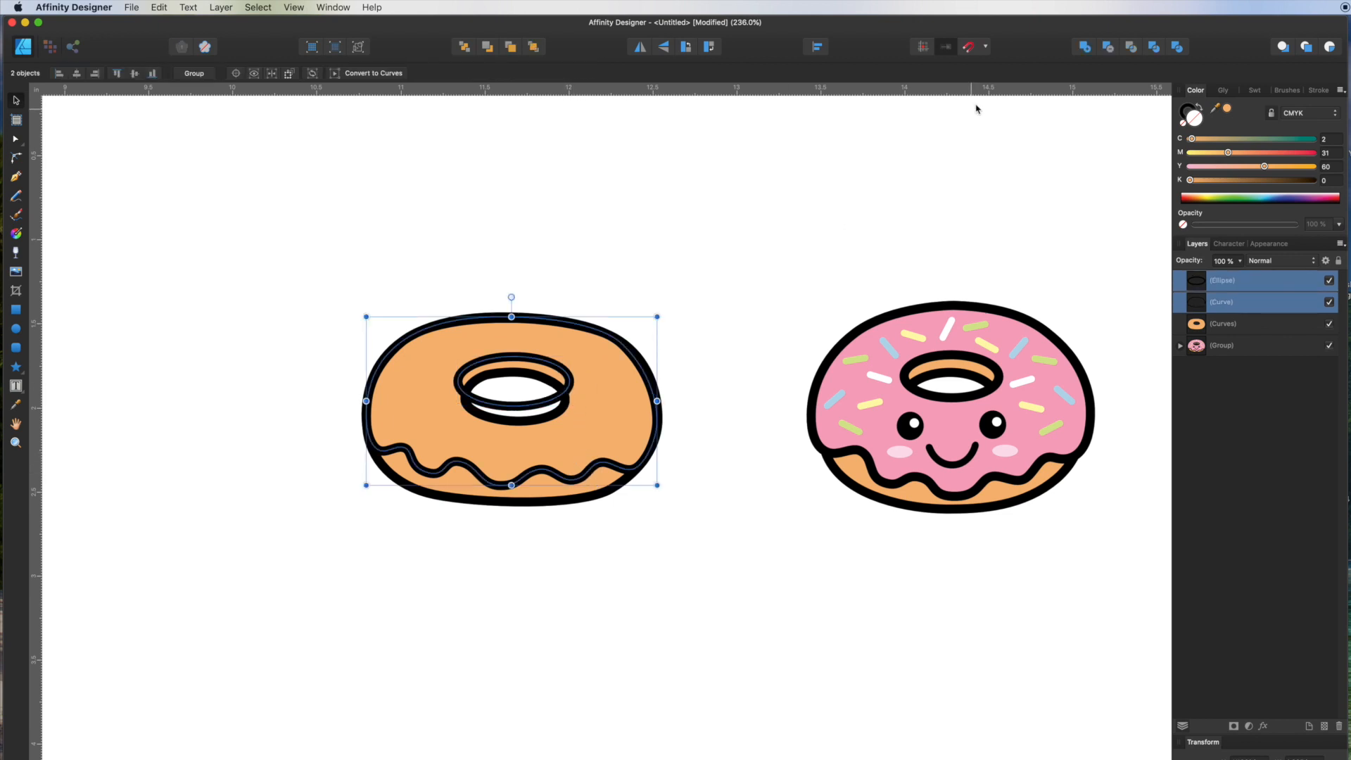
left_click(1109, 48)
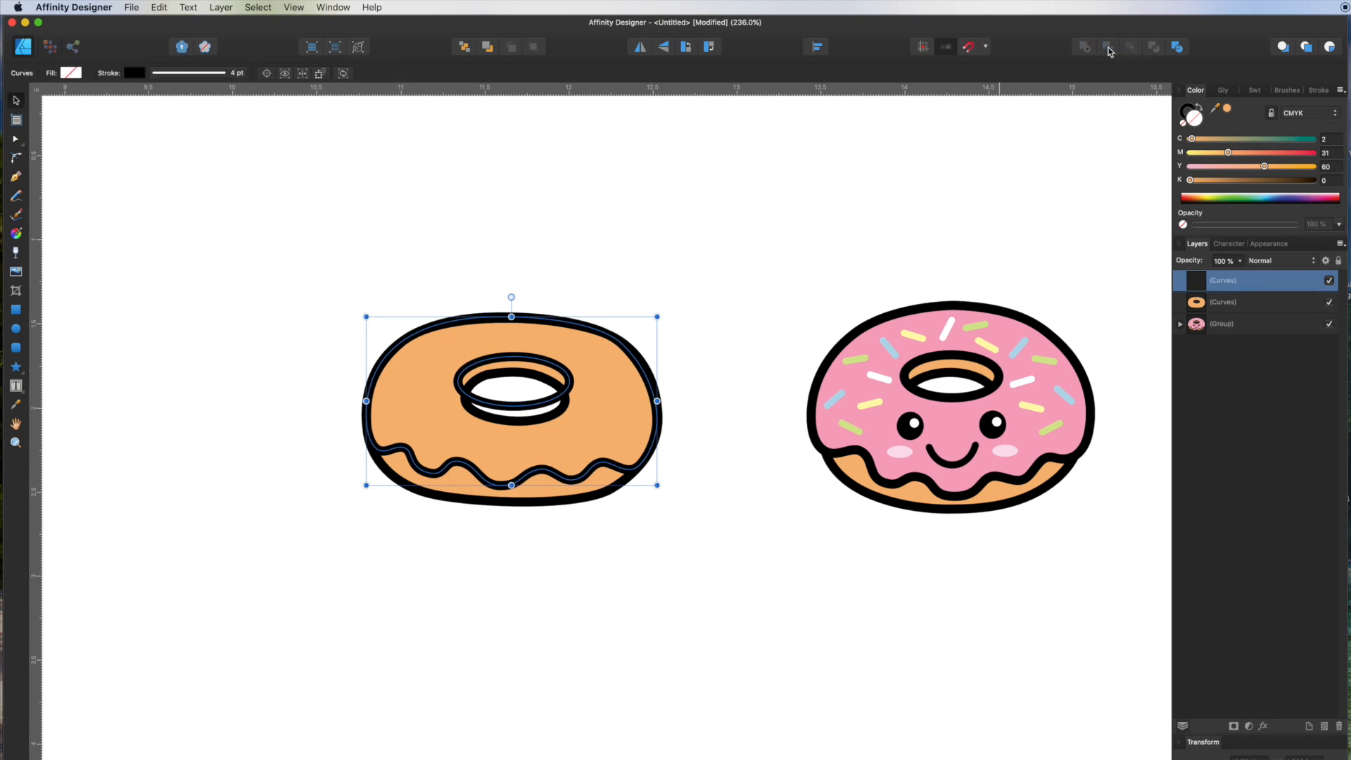
- Fill the icing shape with the pink sampled from the reference donut's icing
left_click_drag(1228, 111, 1002, 330)
left_click(1228, 109)
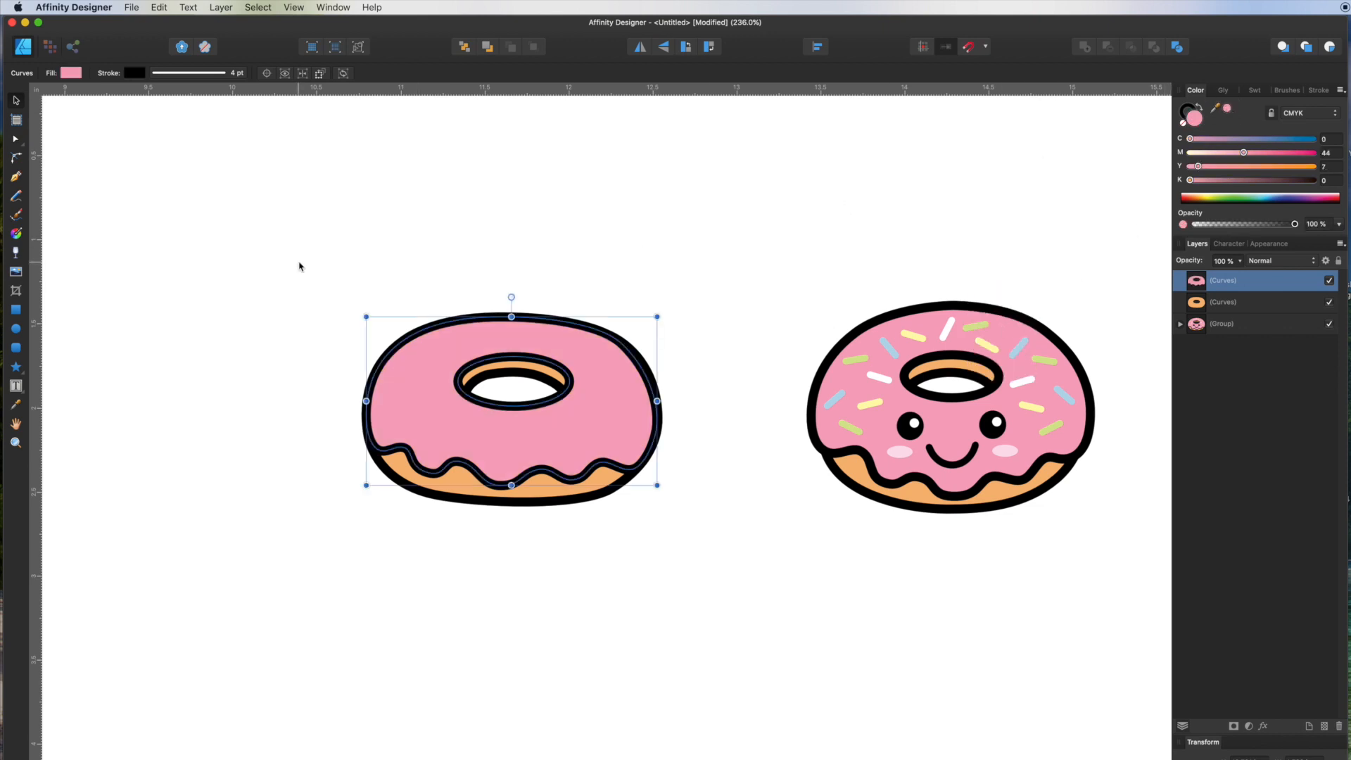
left_click(309, 258)
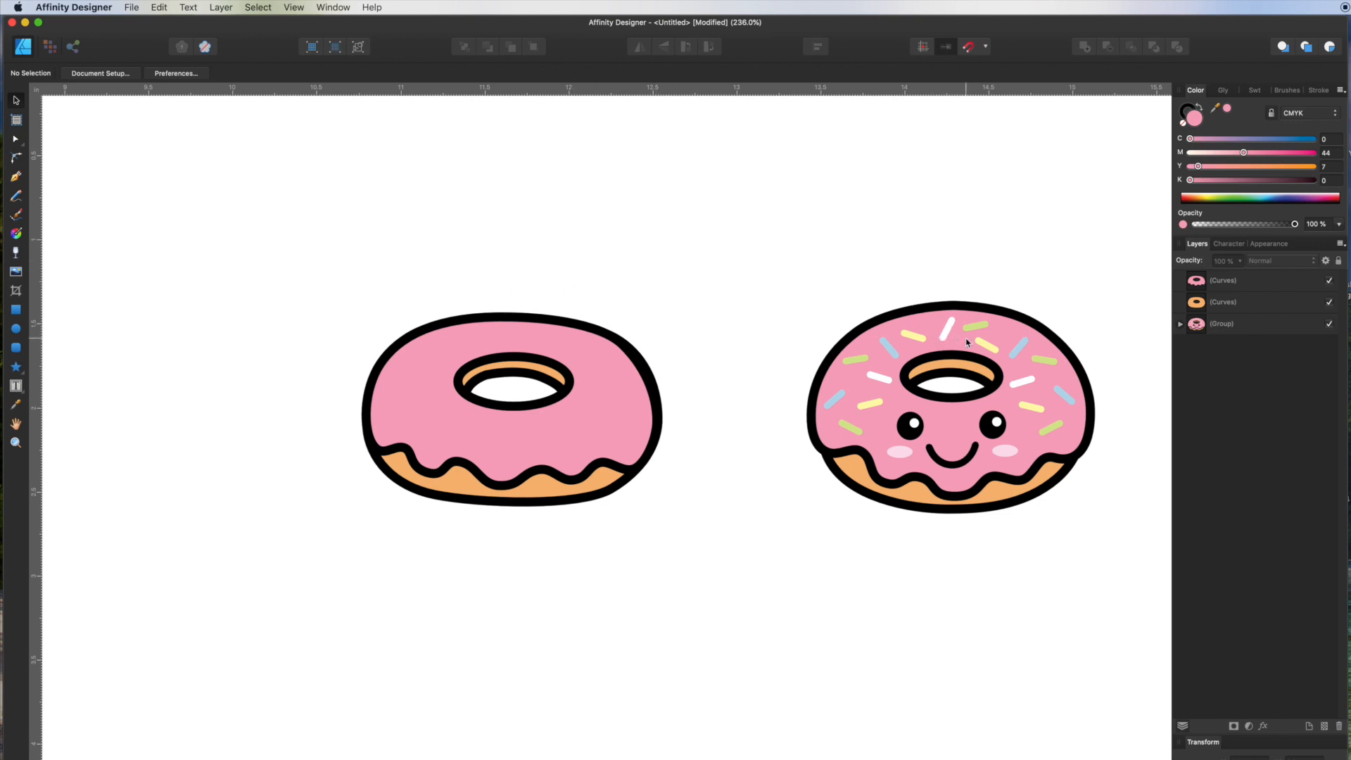
- Draw a small, thin horizontal rectangle above the donut as a sprinkle and remove its stroke
left_click(16, 310)
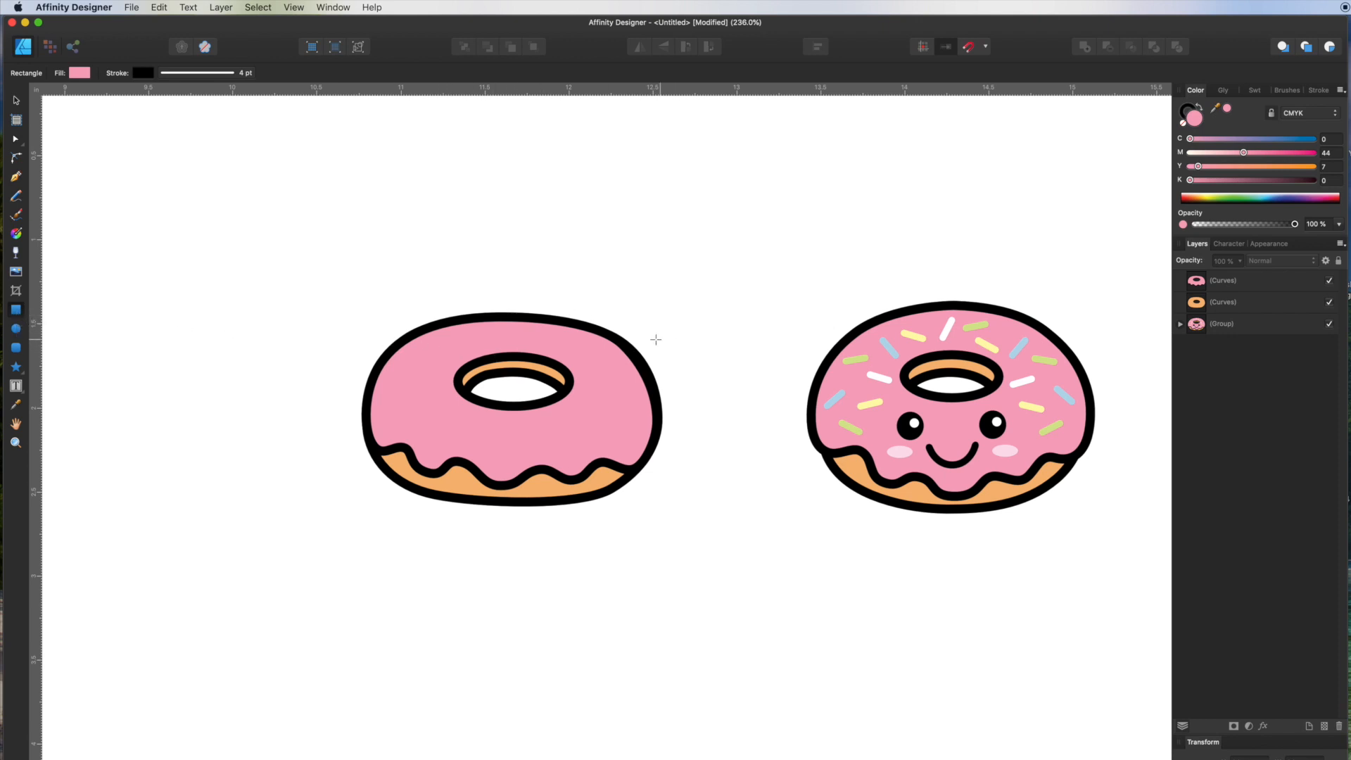
left_click_drag(574, 293, 611, 303)
left_click(1188, 118)
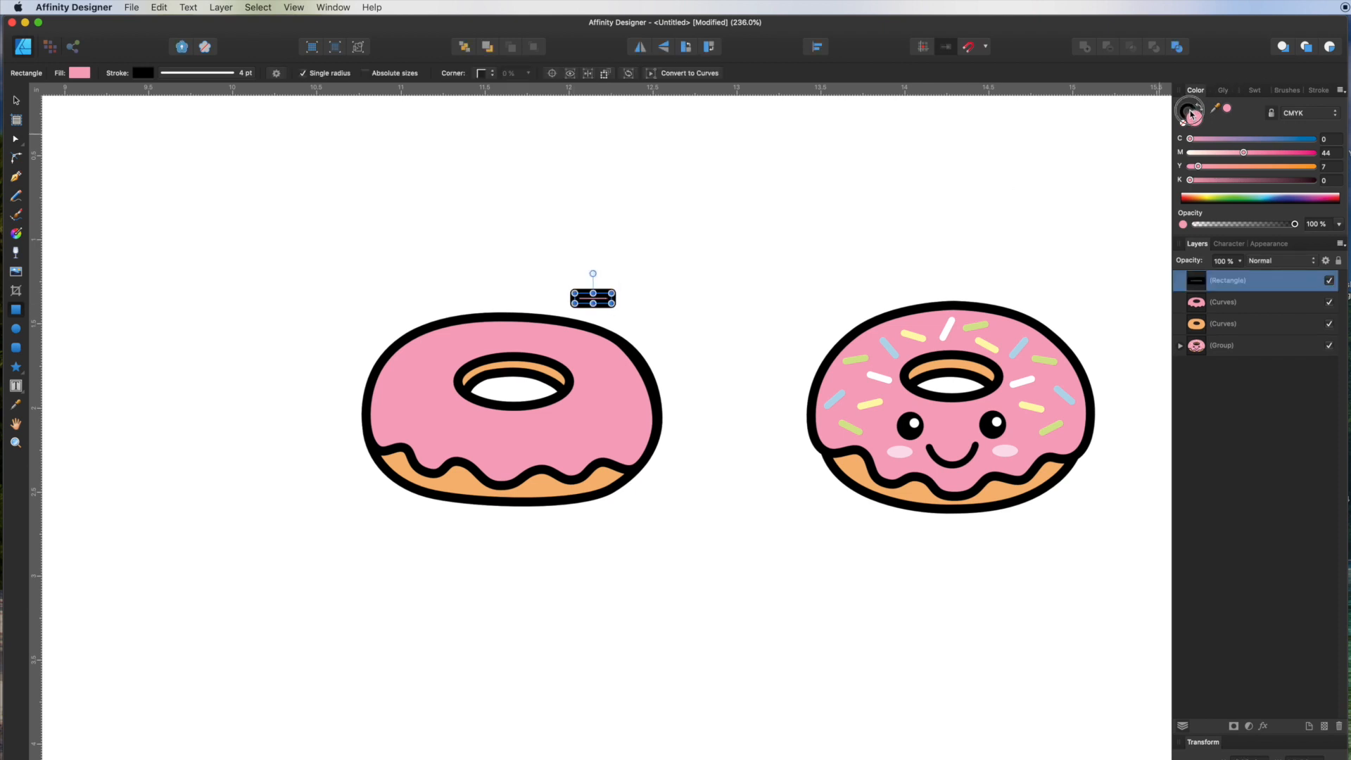
left_click(1185, 123)
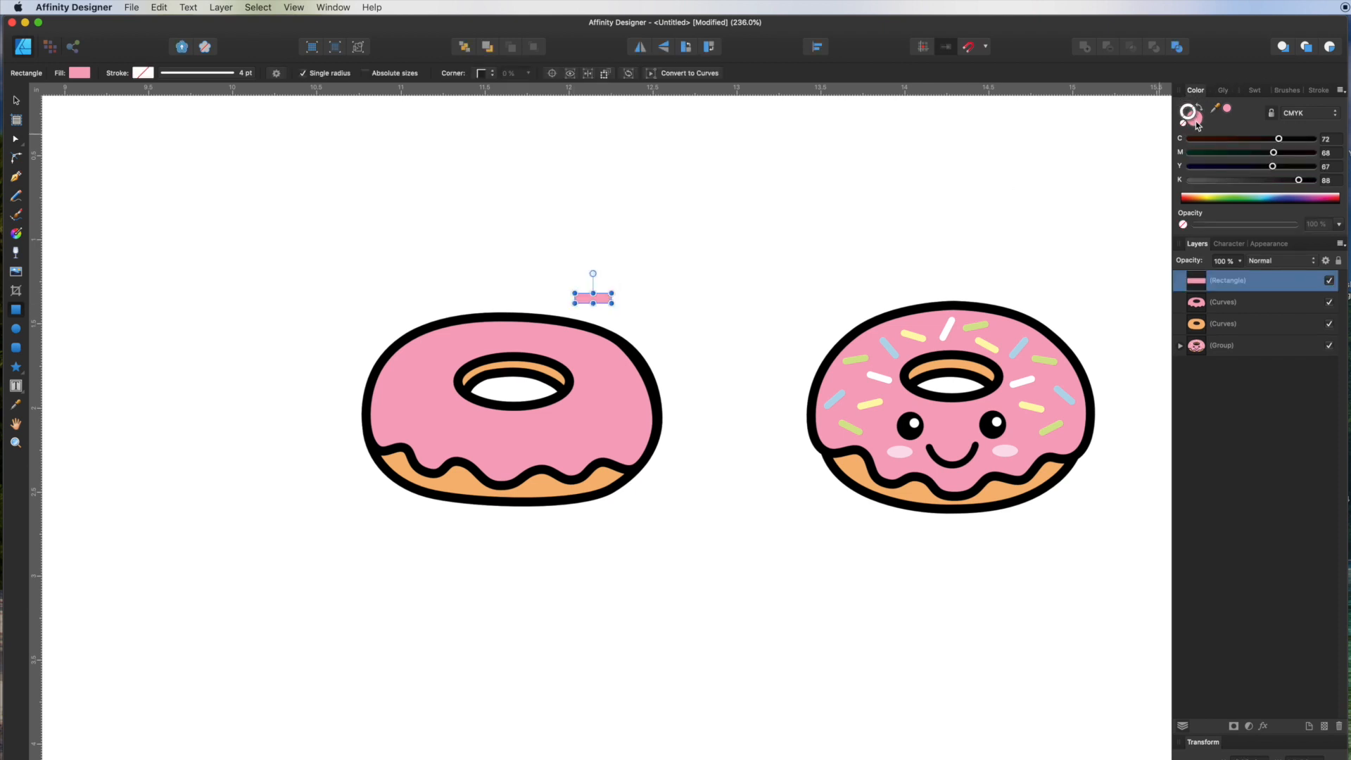
- Fill the sprinkle rectangle with the light green sampled from a sprinkle on the reference donut
left_click(1196, 121)
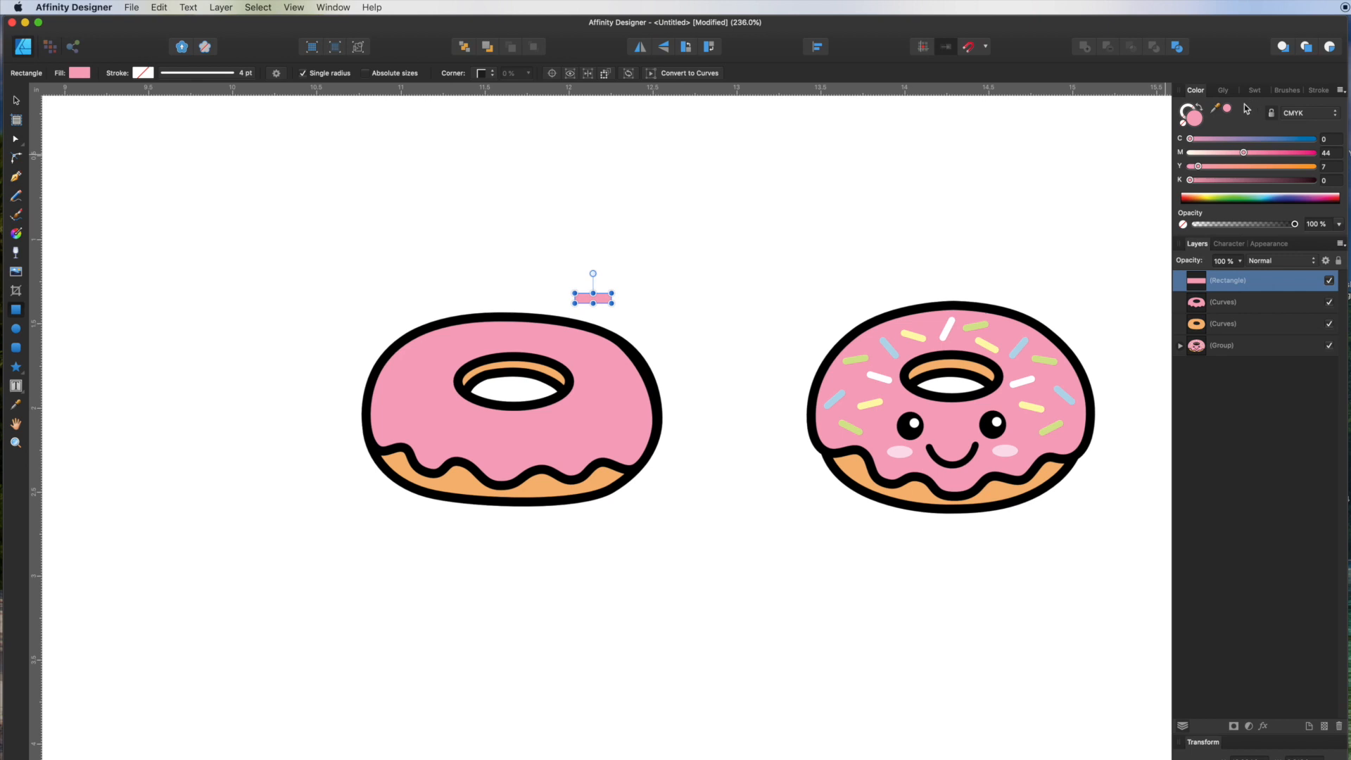
left_click_drag(1229, 114, 919, 334)
left_click_drag(1228, 108, 859, 354)
left_click(1226, 110)
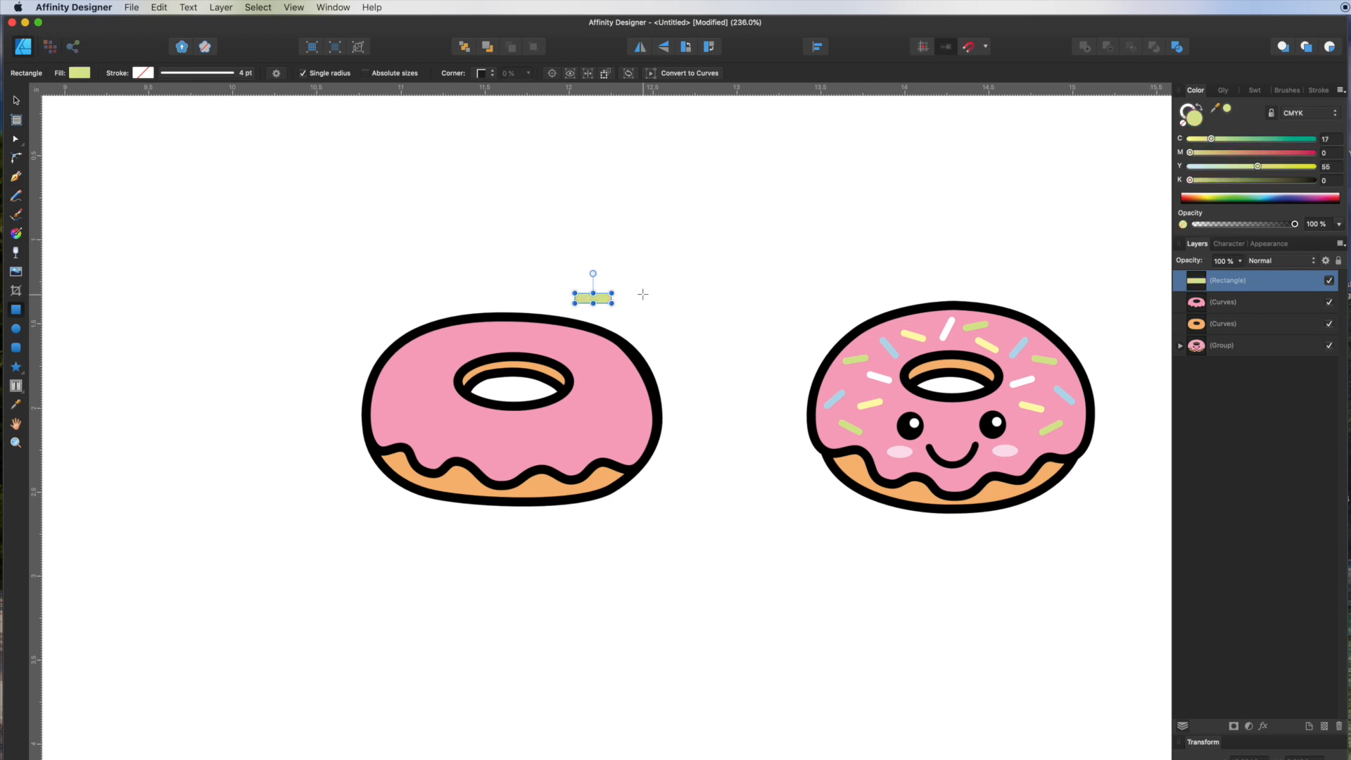
- Move the green rectangle onto the icing right of the hole and give it rounded corners with a 60% radius
left_click(10, 106)
left_click(766, 254)
left_click_drag(599, 297, 608, 402)
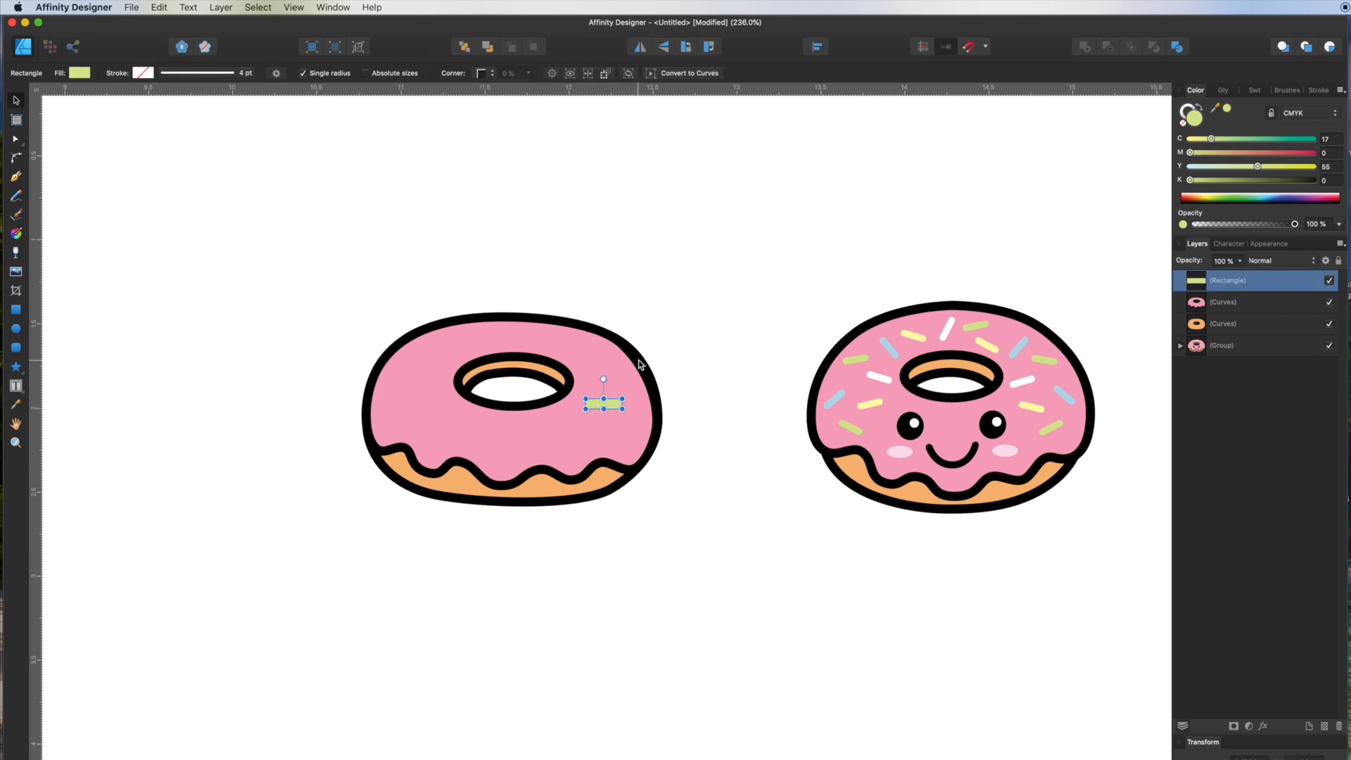
left_click(490, 75)
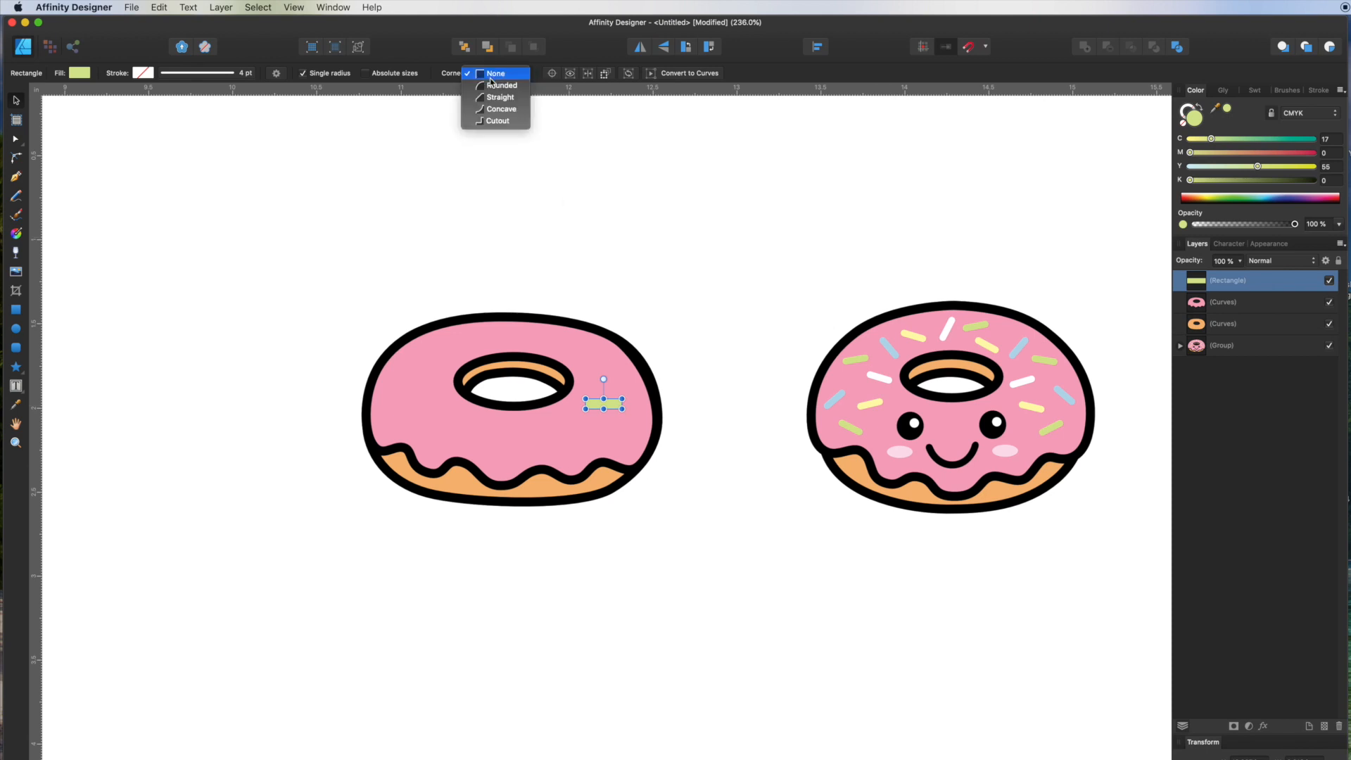
left_click(501, 86)
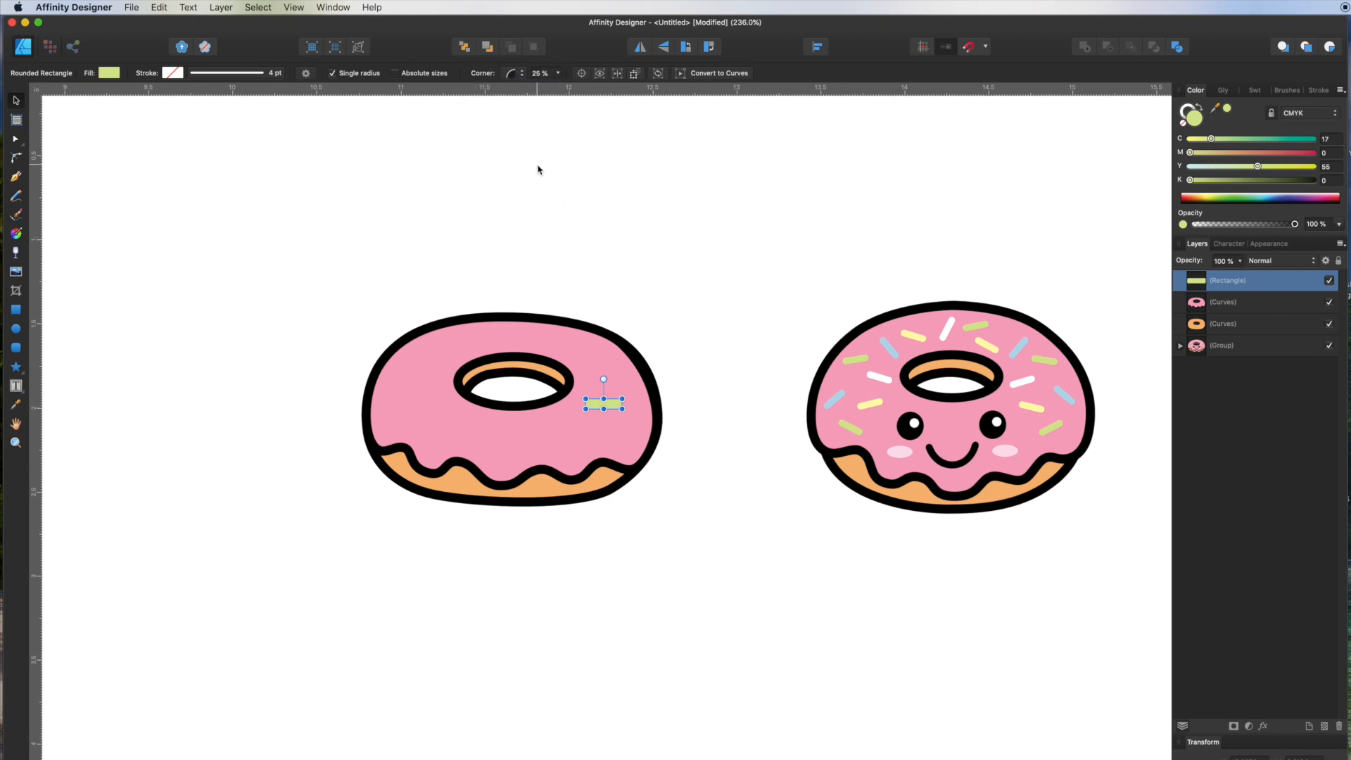
left_click(623, 214)
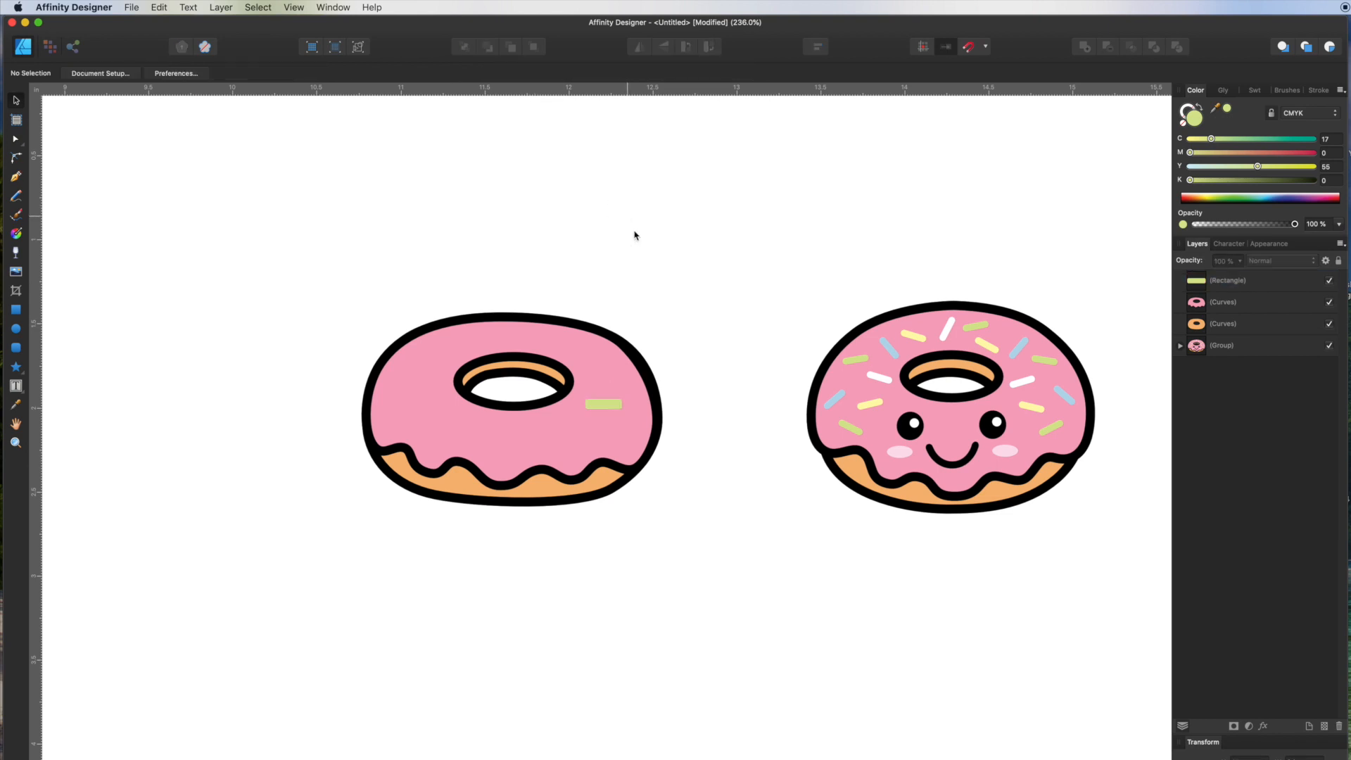
left_click(608, 407)
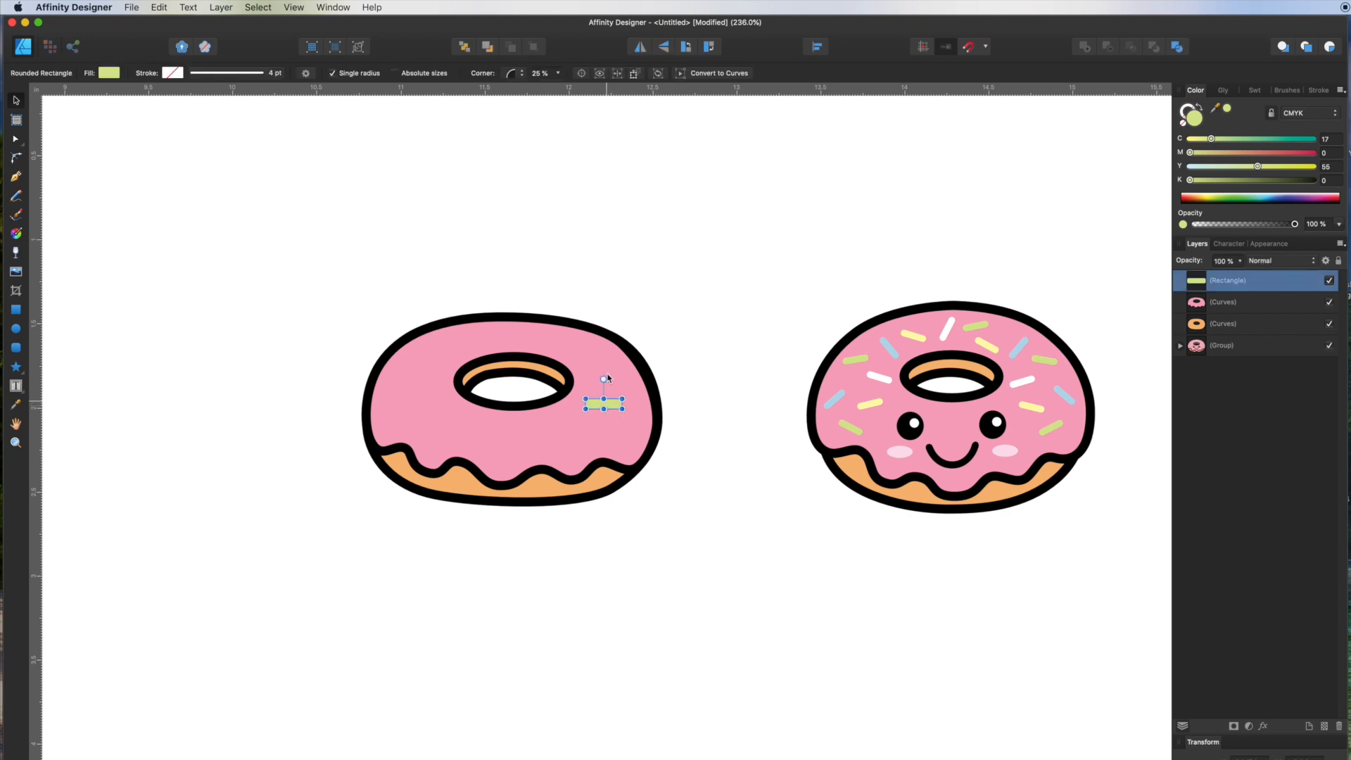
left_click(559, 75)
left_click_drag(556, 87, 595, 88)
left_click(605, 272)
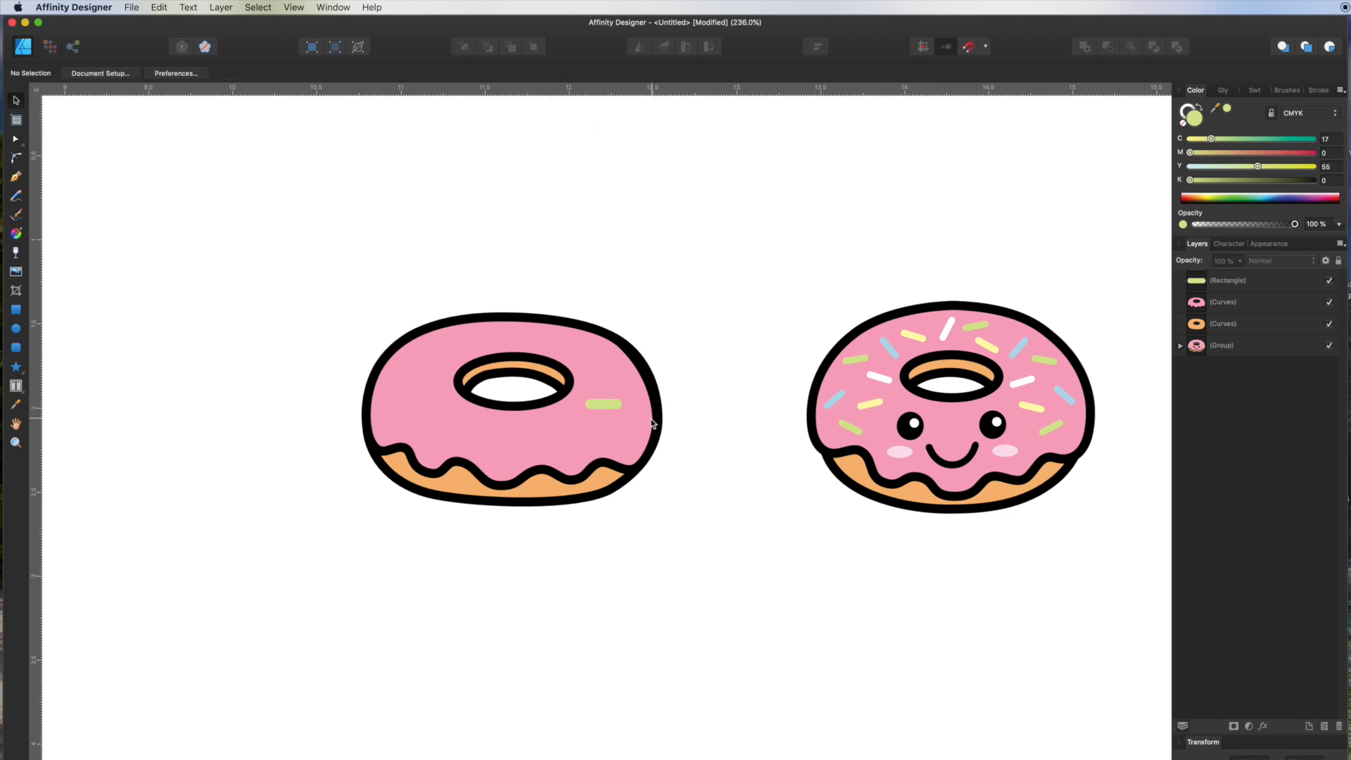
- Scale the green sprinkle down slightly so it is a little shorter and thinner
left_click(609, 406)
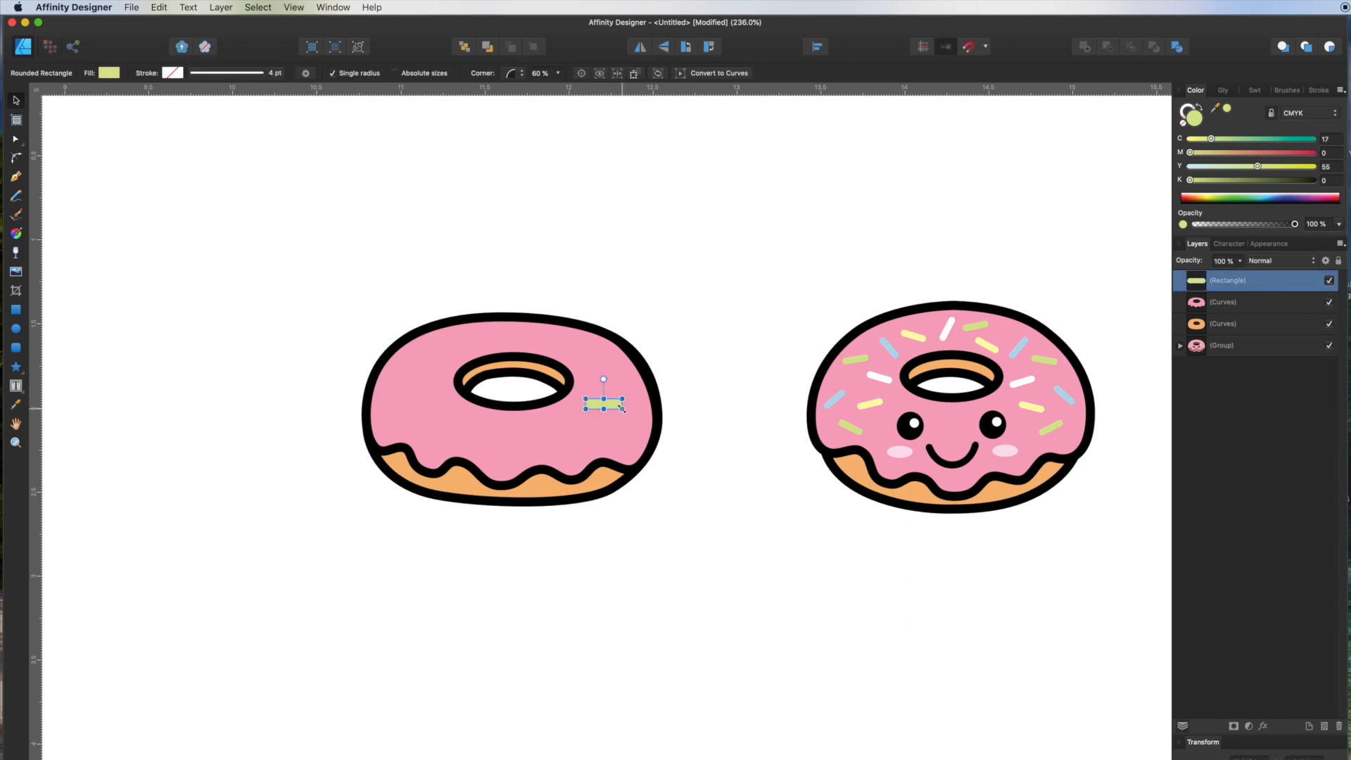
scroll(616, 413, "up", 5)
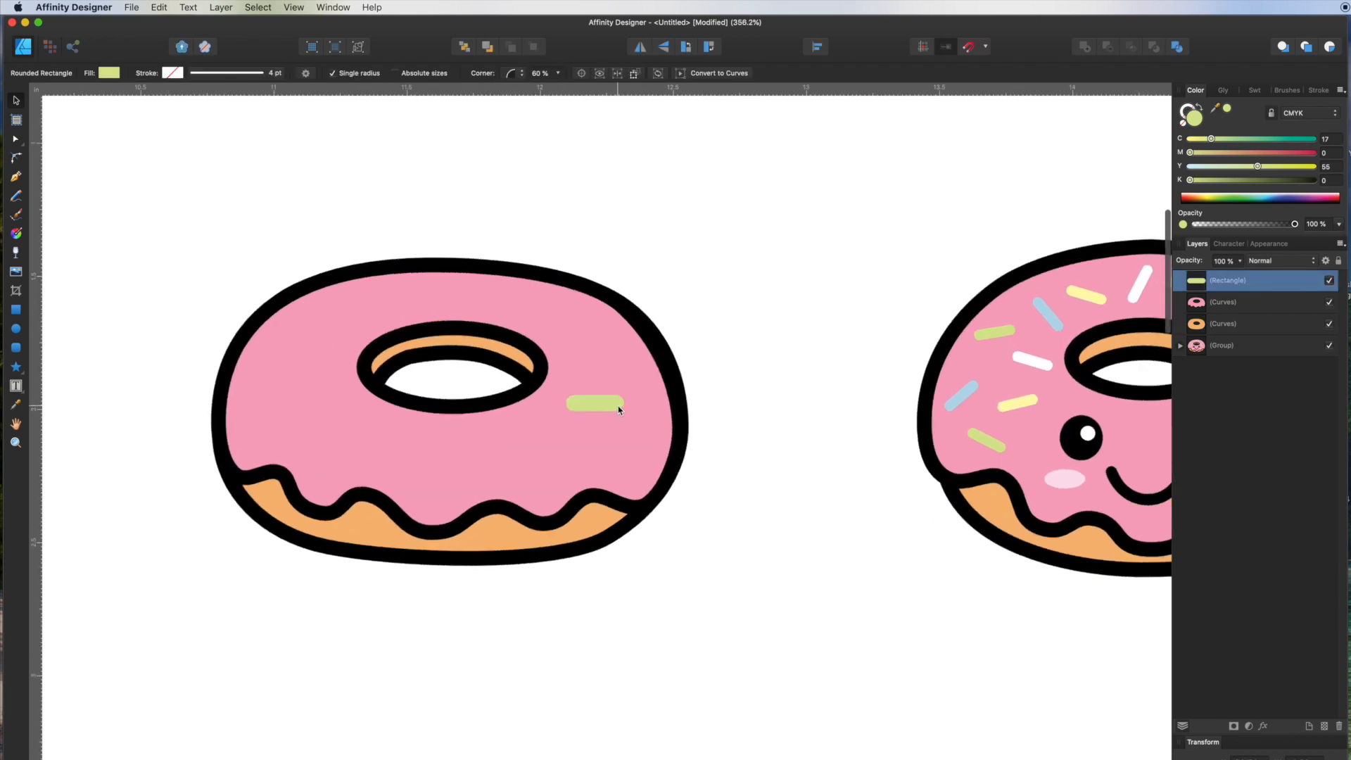
mouse_move(589, 412)
left_mouse_down()
mouse_move(625, 402)
mouse_move(587, 408)
left_mouse_up()
left_click(585, 407)
left_click(711, 317)
scroll(713, 320, "down", 4)
scroll(715, 323, "down", 1)
scroll(715, 322, "up", 1)
scroll(714, 322, "left", 3)
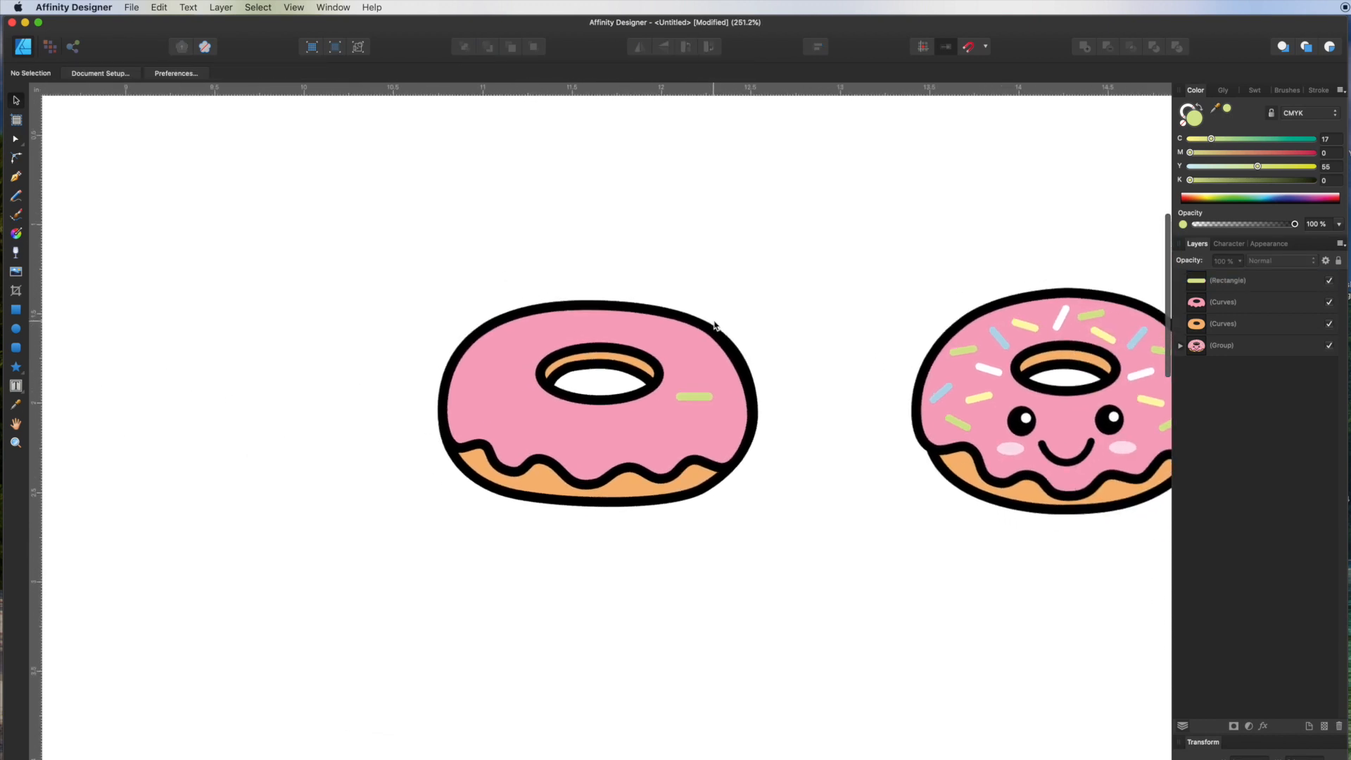
- Move the green sprinkle to the upper-left part of the icing and undo its trial rotation
left_click(778, 405)
left_click_drag(778, 405, 638, 360)
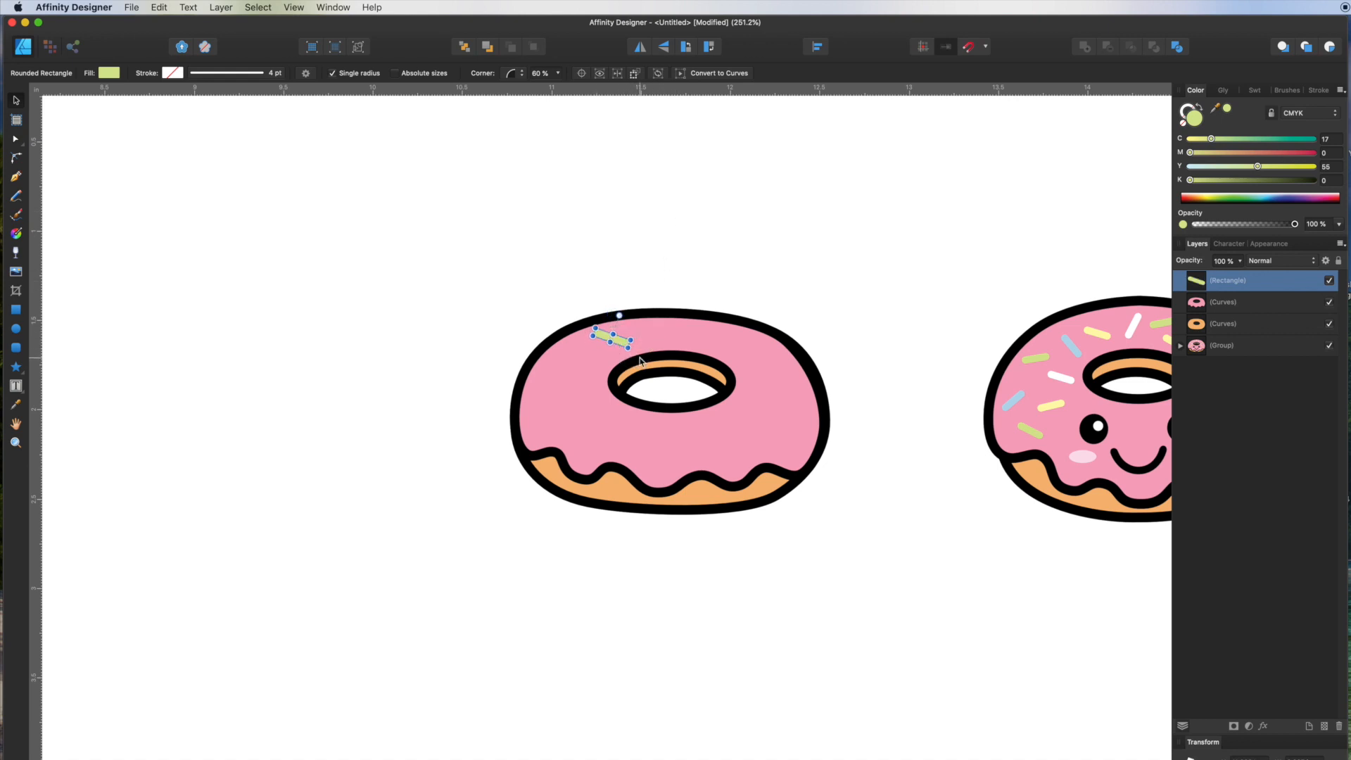
key("super+z")
scroll(641, 346, "up", 5)
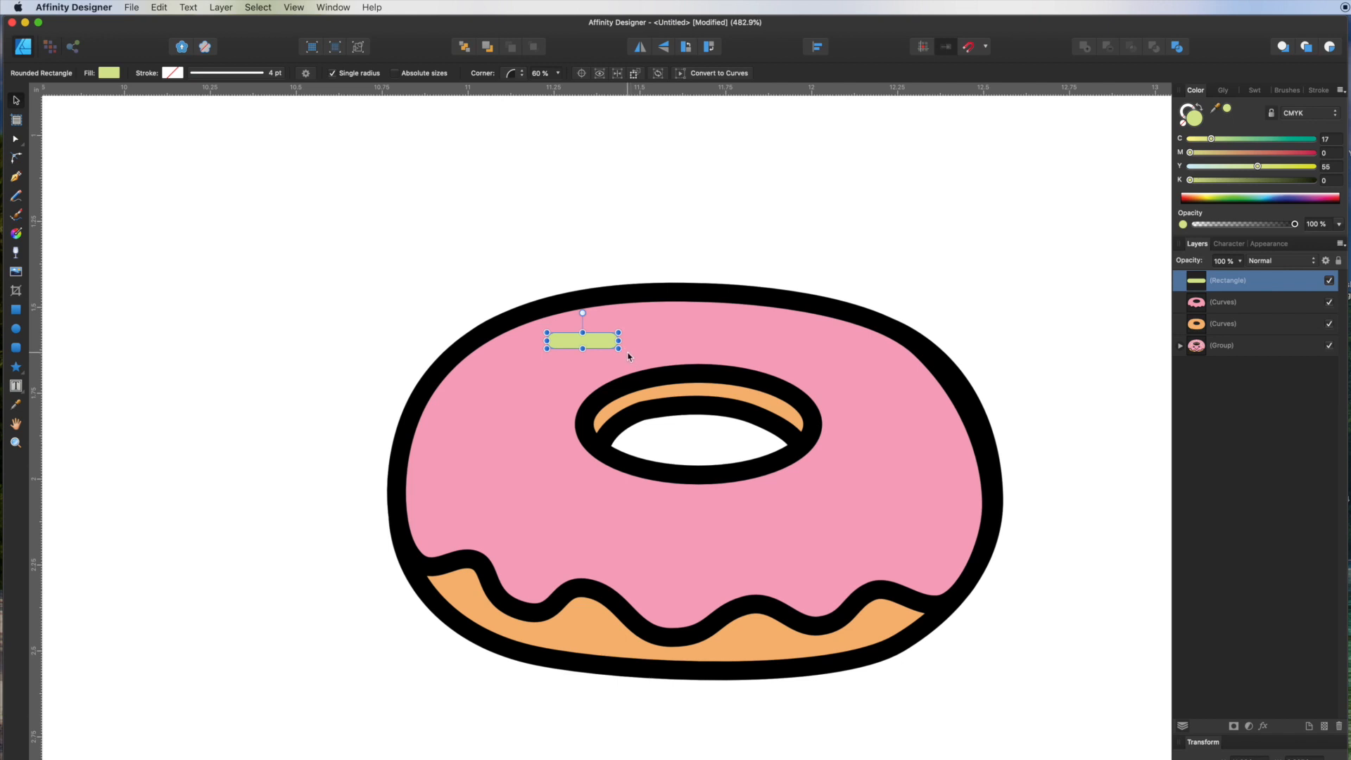
- Duplicate the green sprinkle around the icing until there are ten, rotating the copies to varied angles
left_click_drag(622, 350, 898, 389)
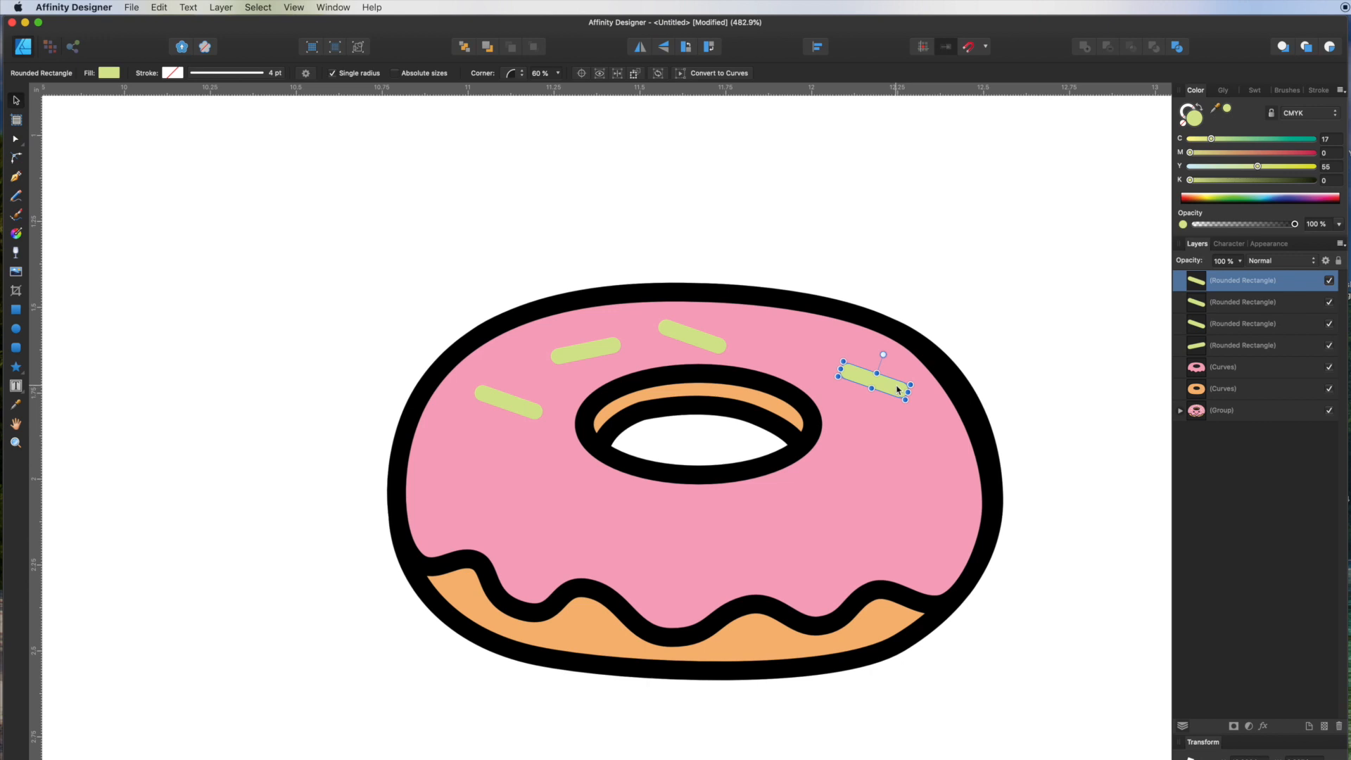
left_click_drag(898, 389, 895, 437)
key("super+j")
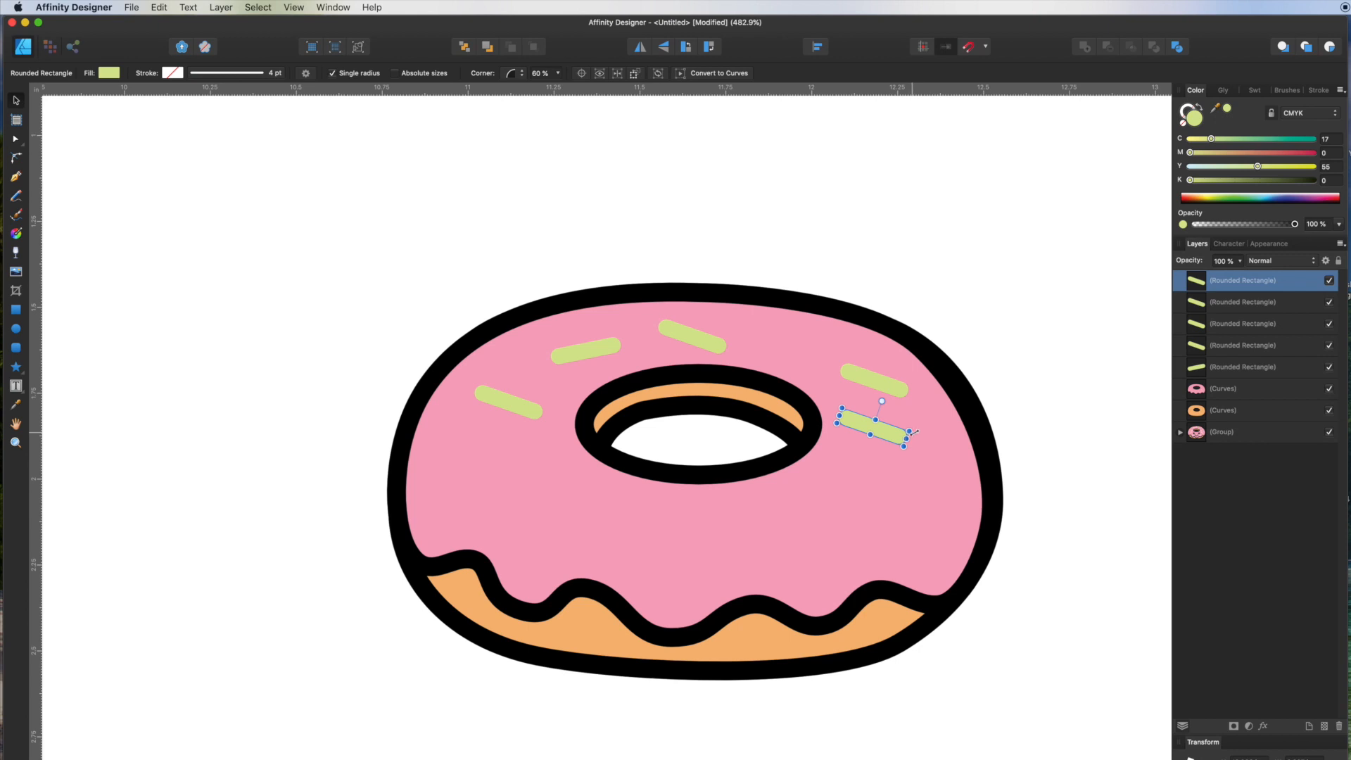
left_click_drag(917, 430, 822, 361)
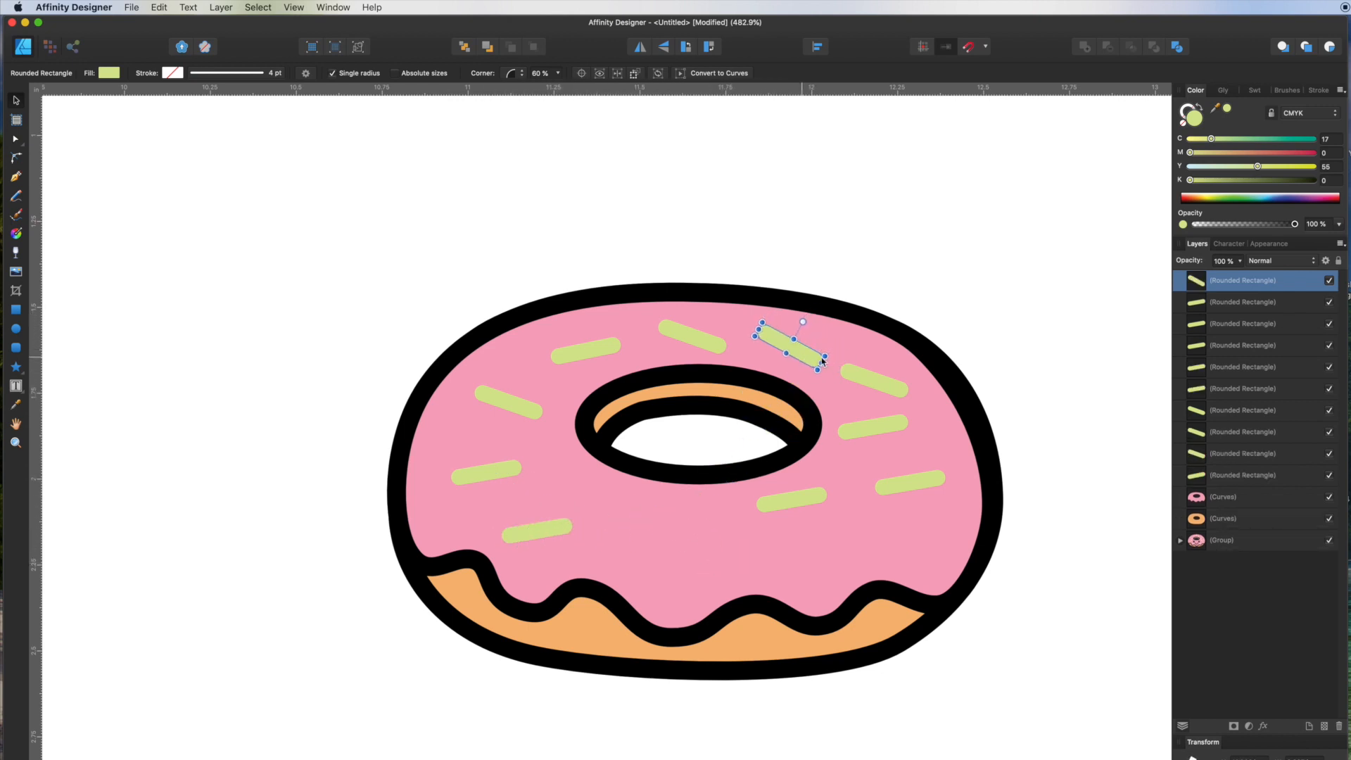
- Shift the two lower sprinkles on the donut's left side upward, closer to the others
left_click_drag(491, 467, 467, 442)
left_click(546, 521)
left_click_drag(547, 519, 539, 471)
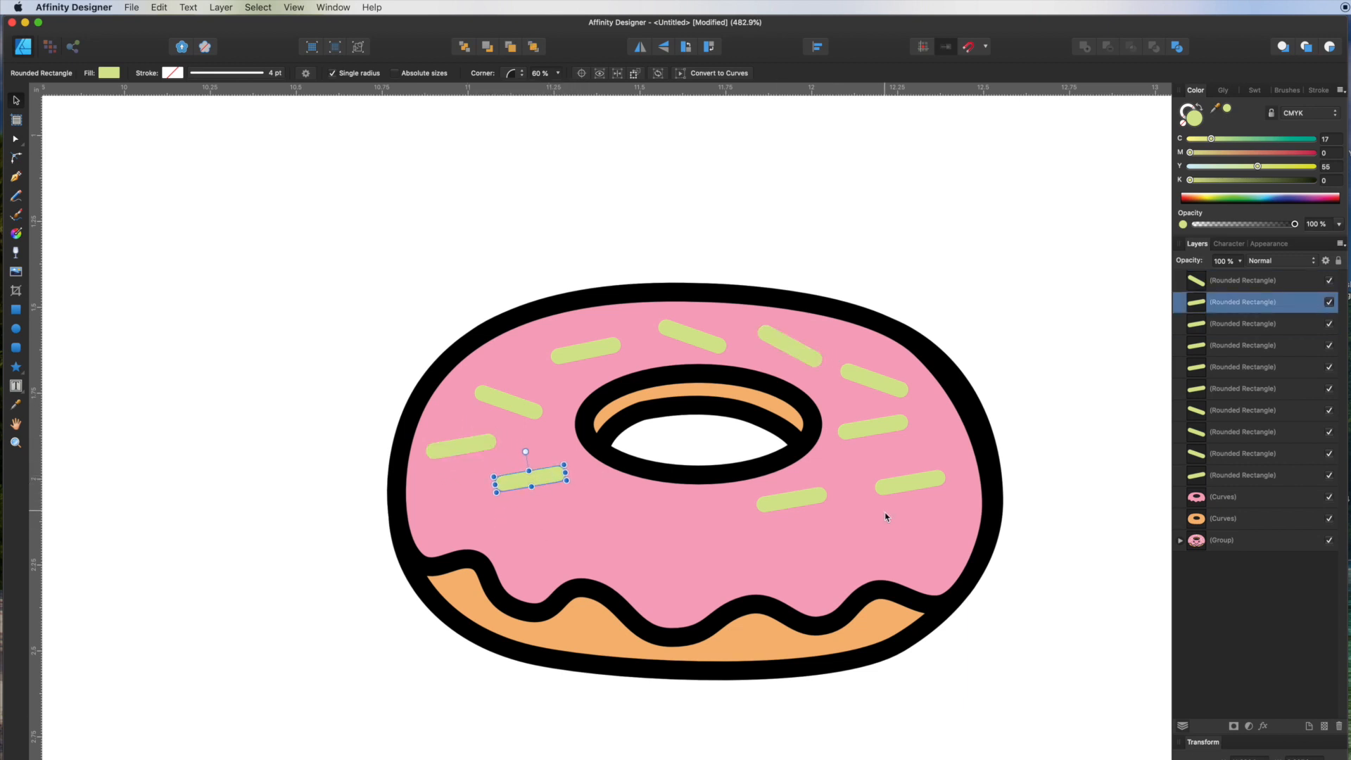
- Move the sprinkle below the hole to the icing's lower right, tilt it down to the right, and raise the sprinkle above it
left_click_drag(809, 498, 897, 533)
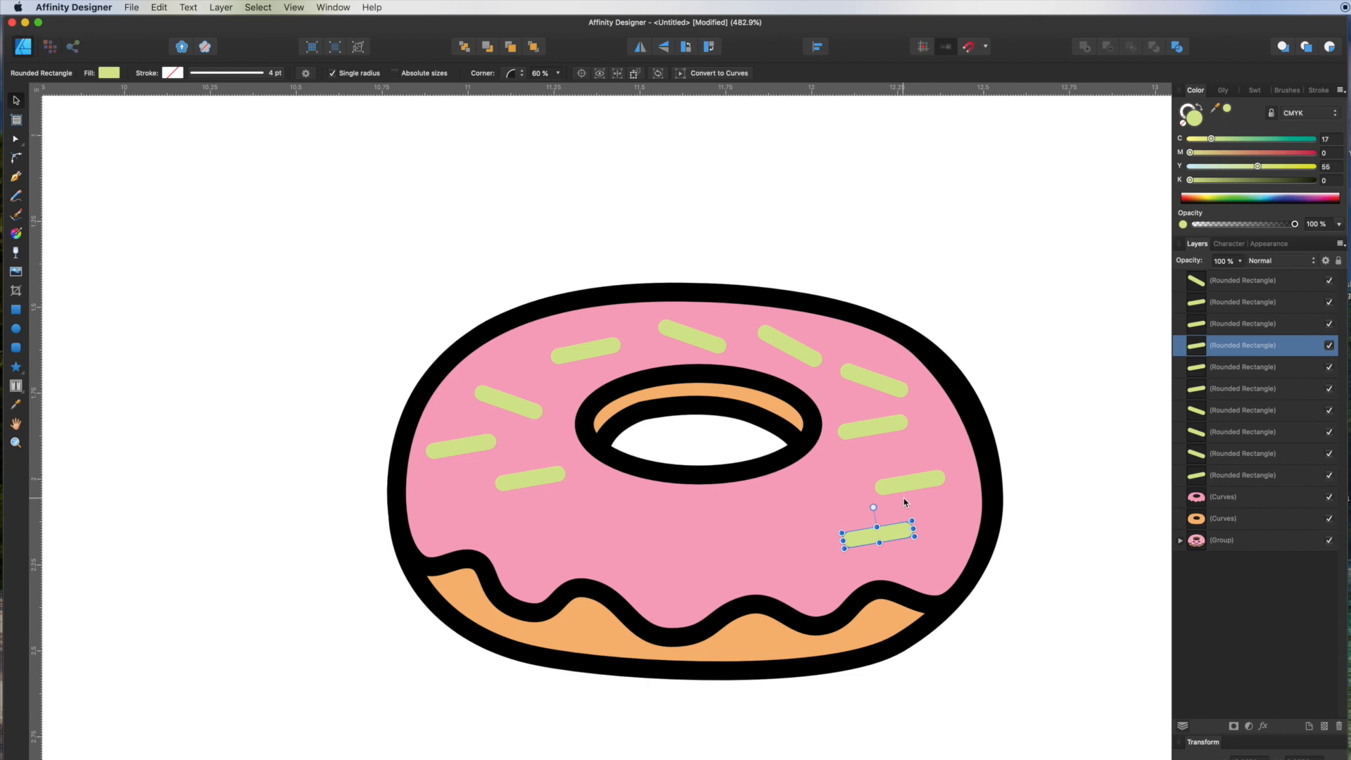
left_click(914, 479)
left_click_drag(915, 478, 918, 462)
left_click(899, 528)
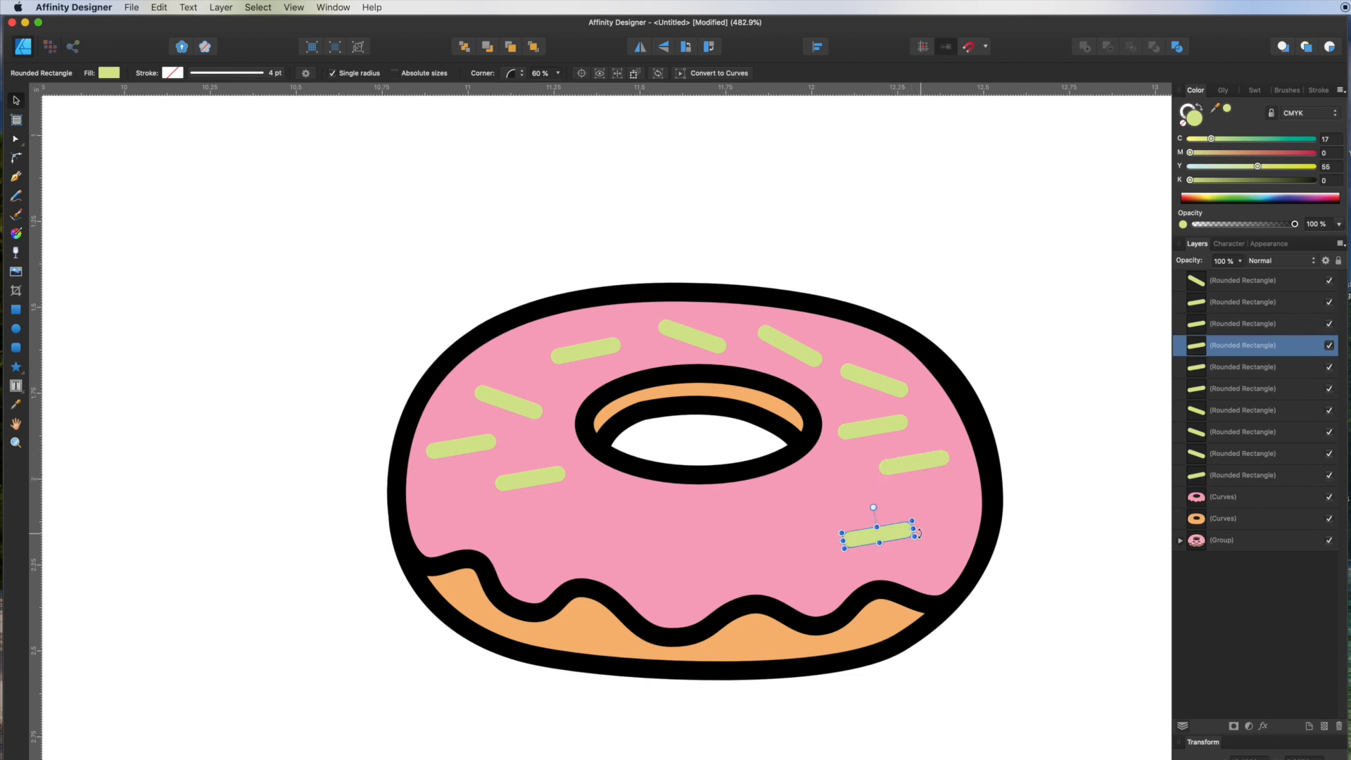
left_click_drag(922, 537, 885, 517)
- Lower the sprinkle just right of the hole slightly and rotate the upper-right one to about 10°
left_click_drag(867, 426, 871, 432)
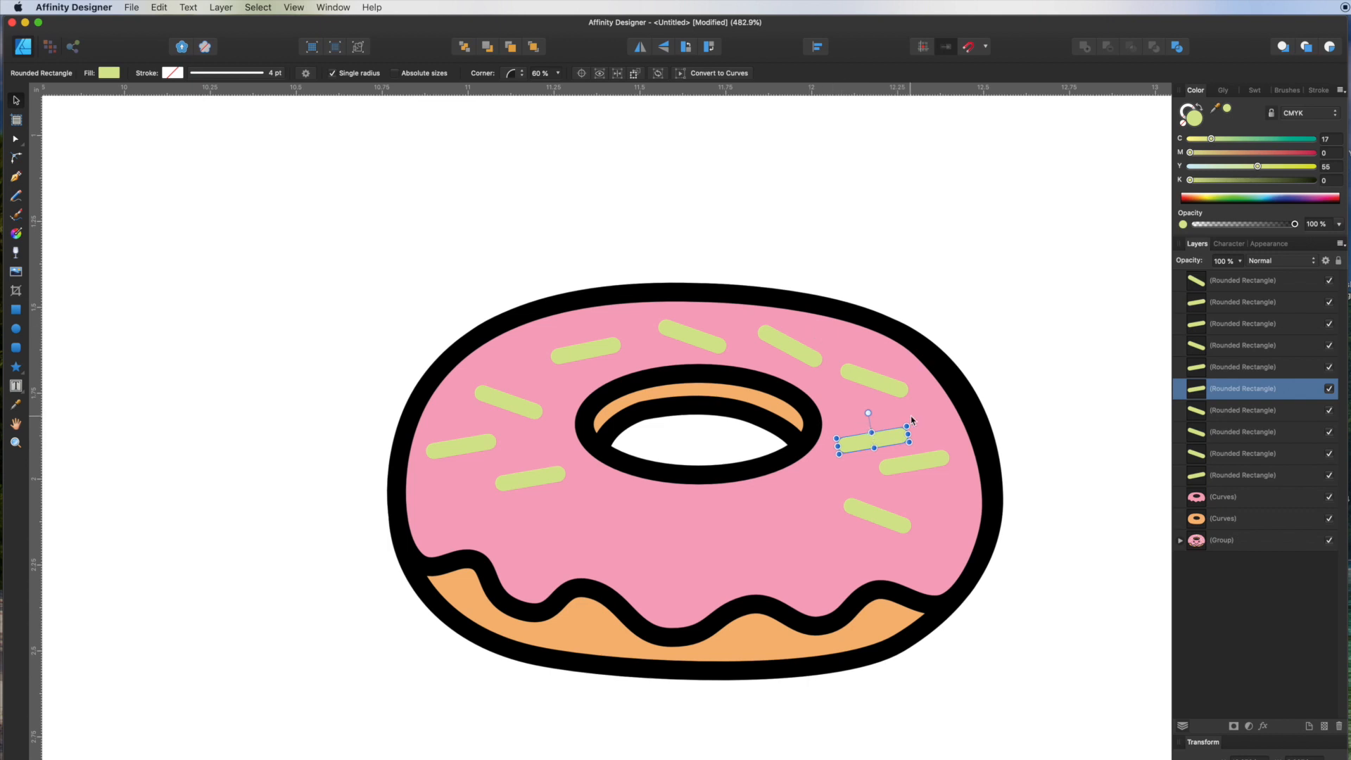
left_click(890, 386)
left_click_drag(917, 385, 933, 351)
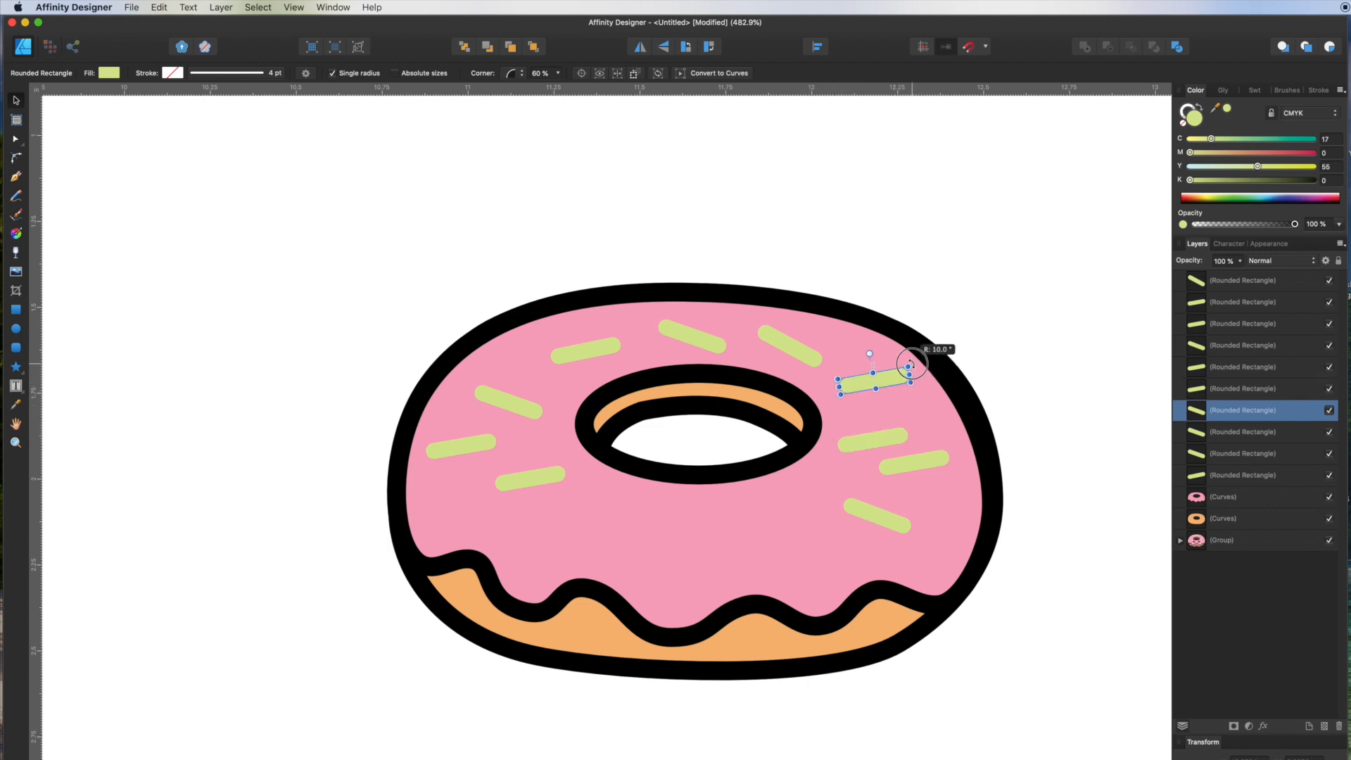
- Rotate the sprinkle at the icing's far right, above the lowest one, so that it tilts down to the right
left_click(574, 354)
scroll(574, 354, "down", 5)
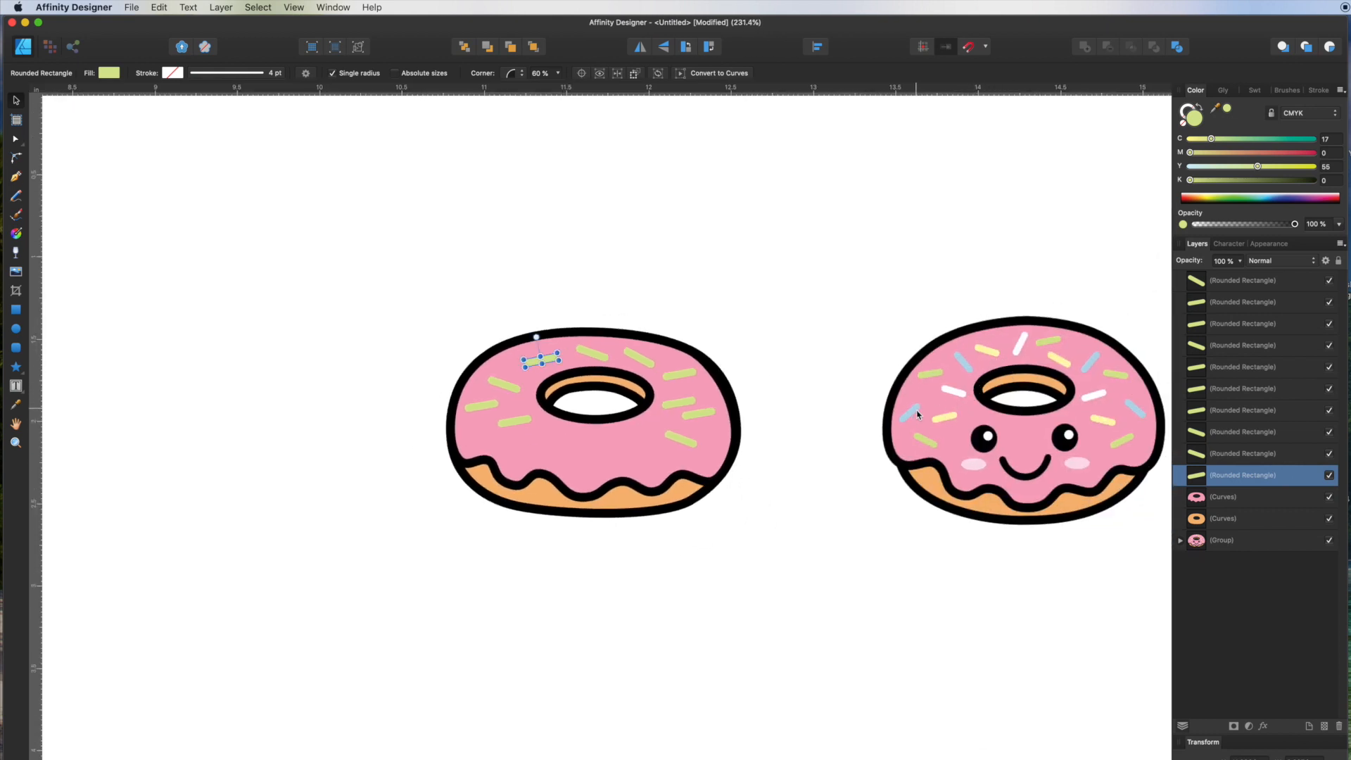
left_click(678, 399)
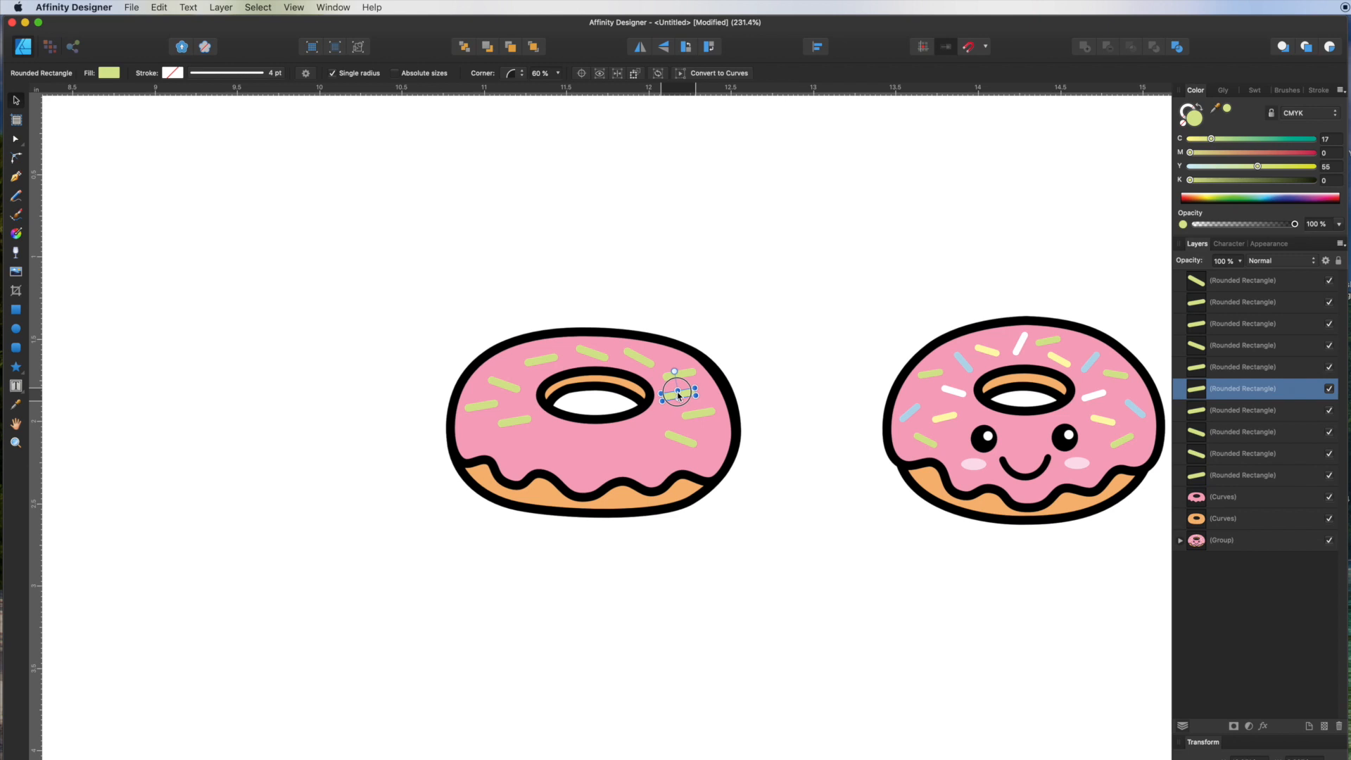
left_click(705, 416)
left_click_drag(720, 416, 708, 427)
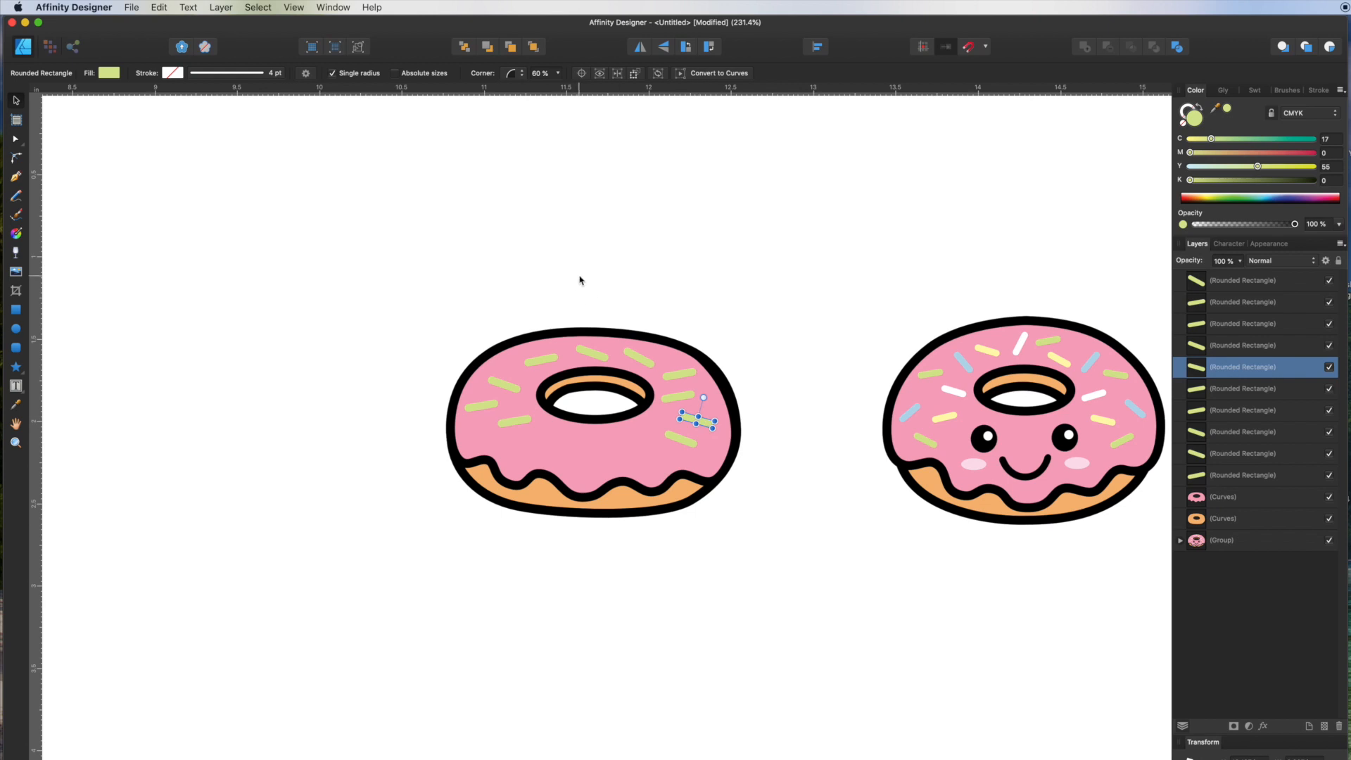
- Recolor the far-left, top-center and far-right sprinkles white by setting cyan and yellow to 0
left_click(487, 407)
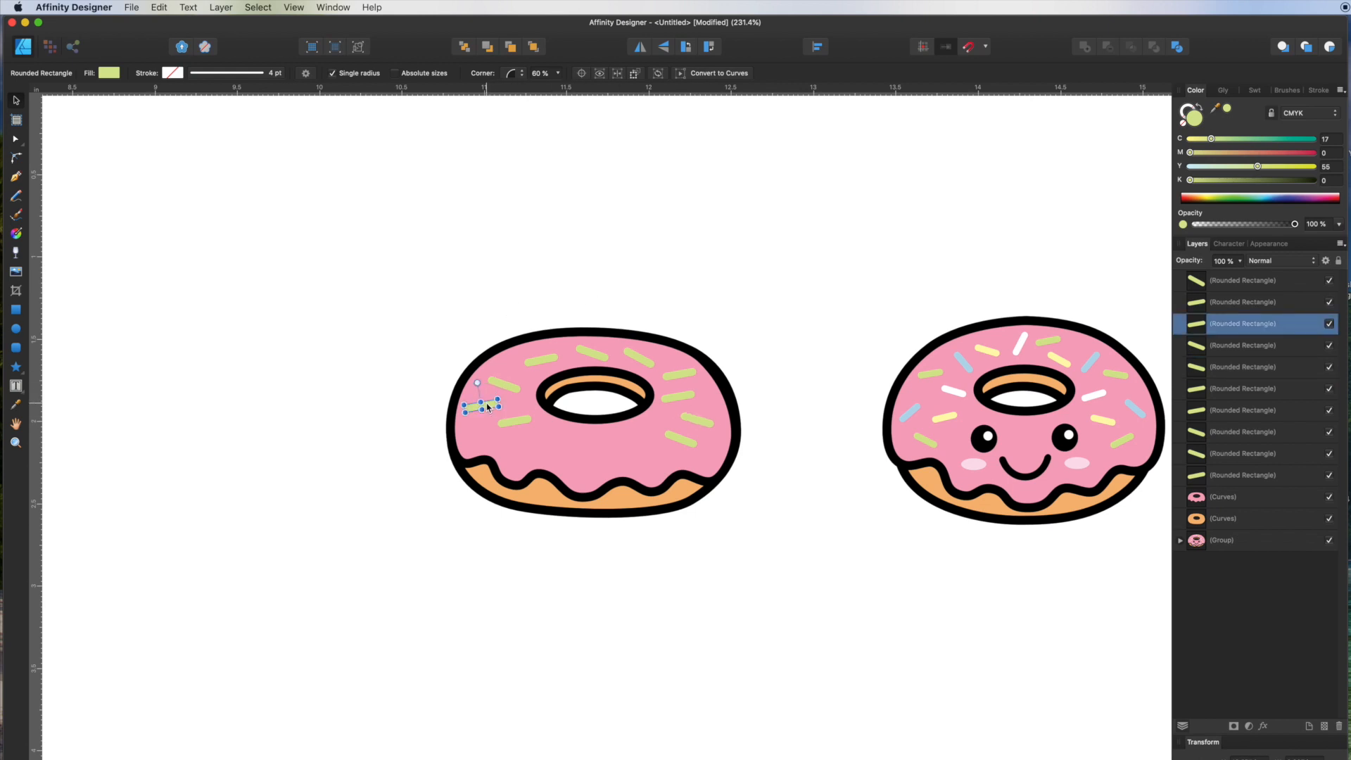
left_click(603, 357, "shift")
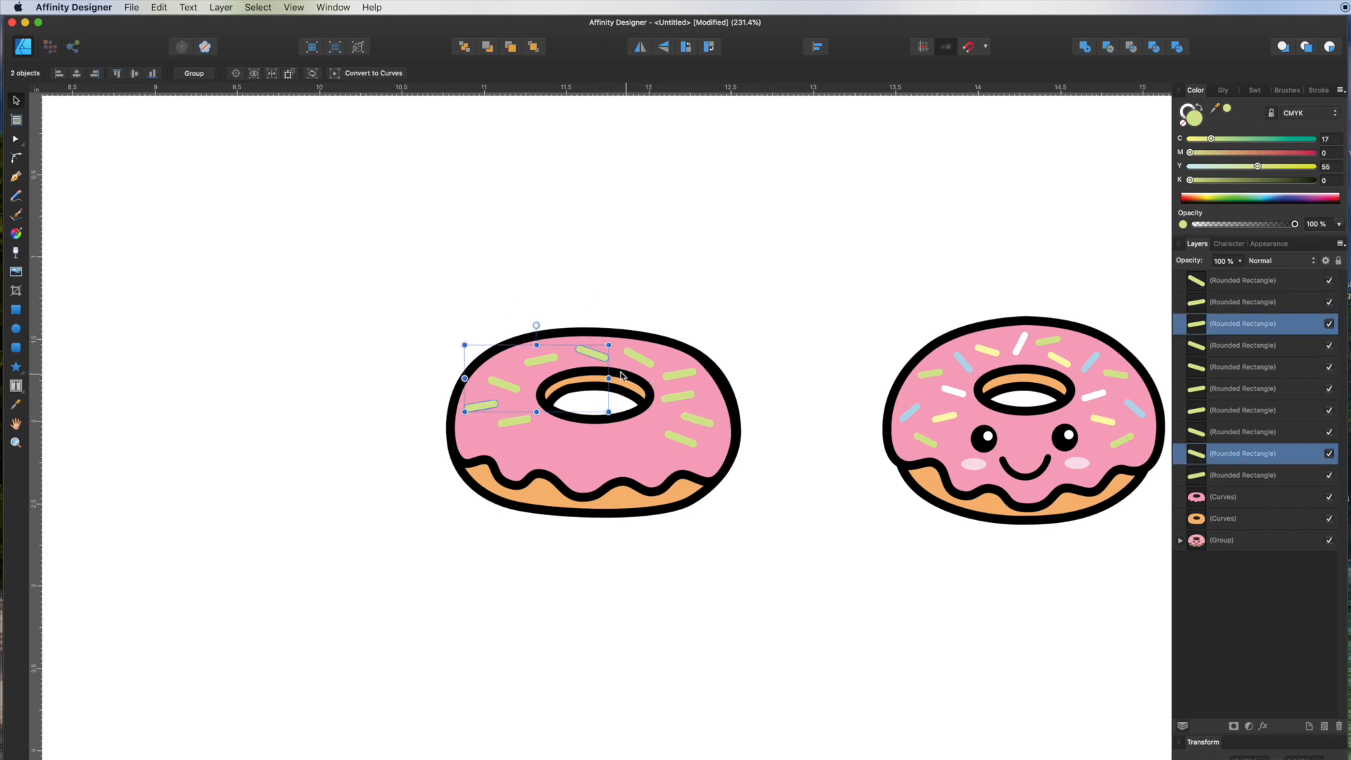
left_click(696, 420, "shift")
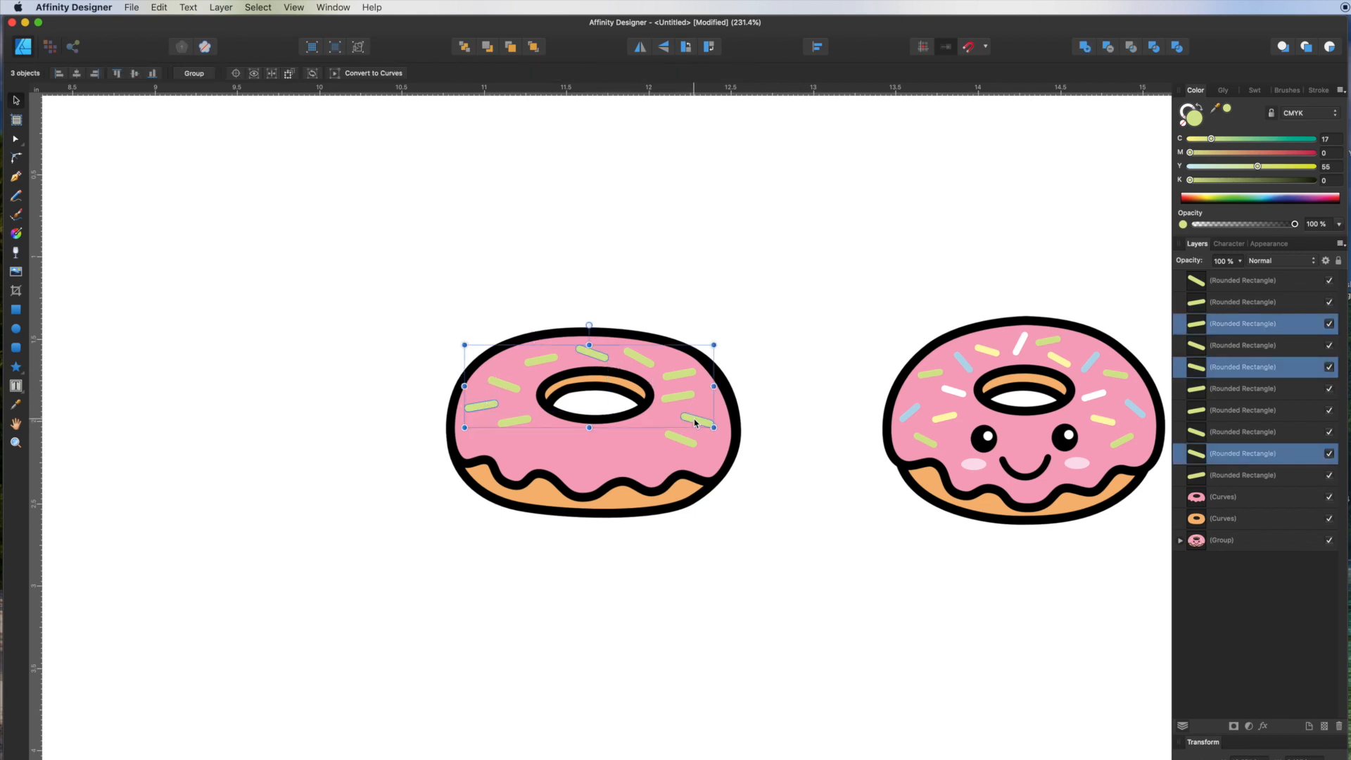
left_click(1191, 139)
left_click(1190, 166)
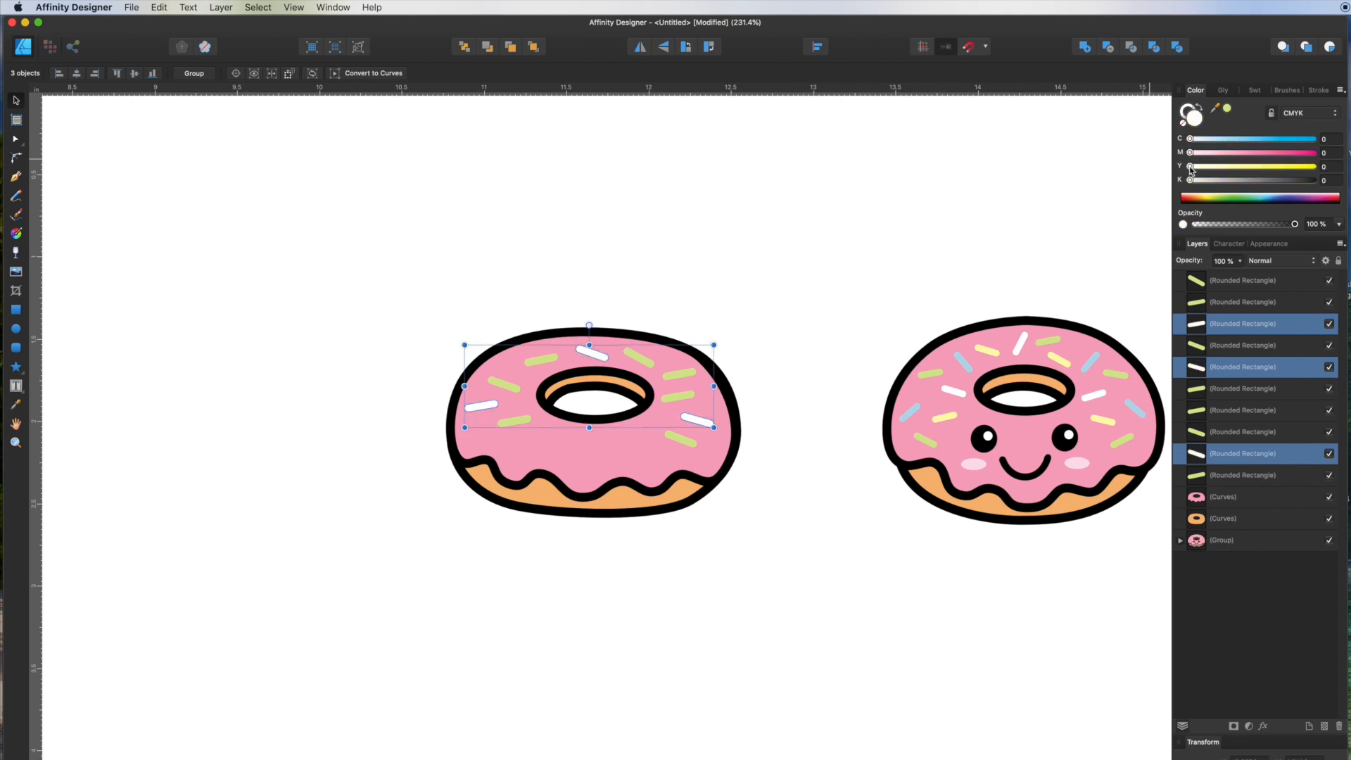
left_click(673, 243)
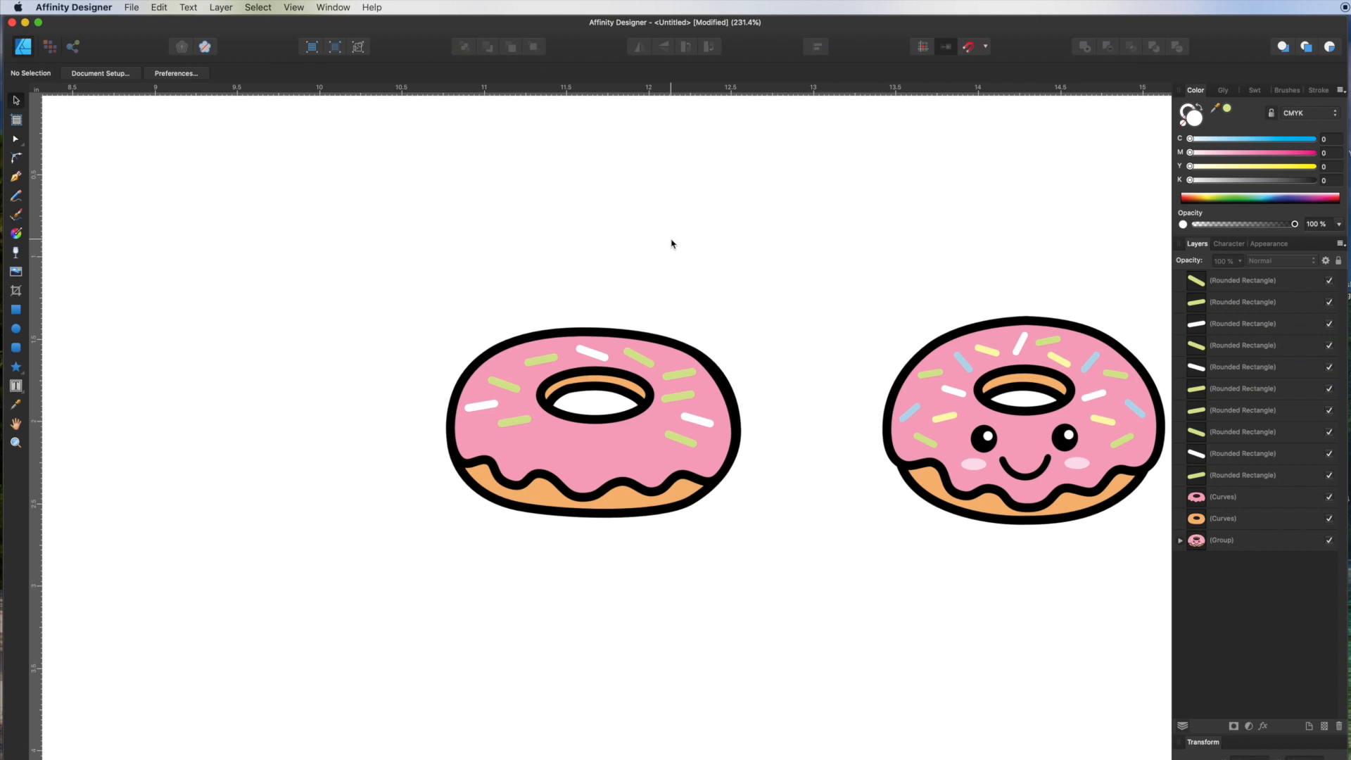
- Recolor the upper-left, upper-right and lower-right sprinkles pale blue with cyan 10 and yellow 0
left_click(541, 361)
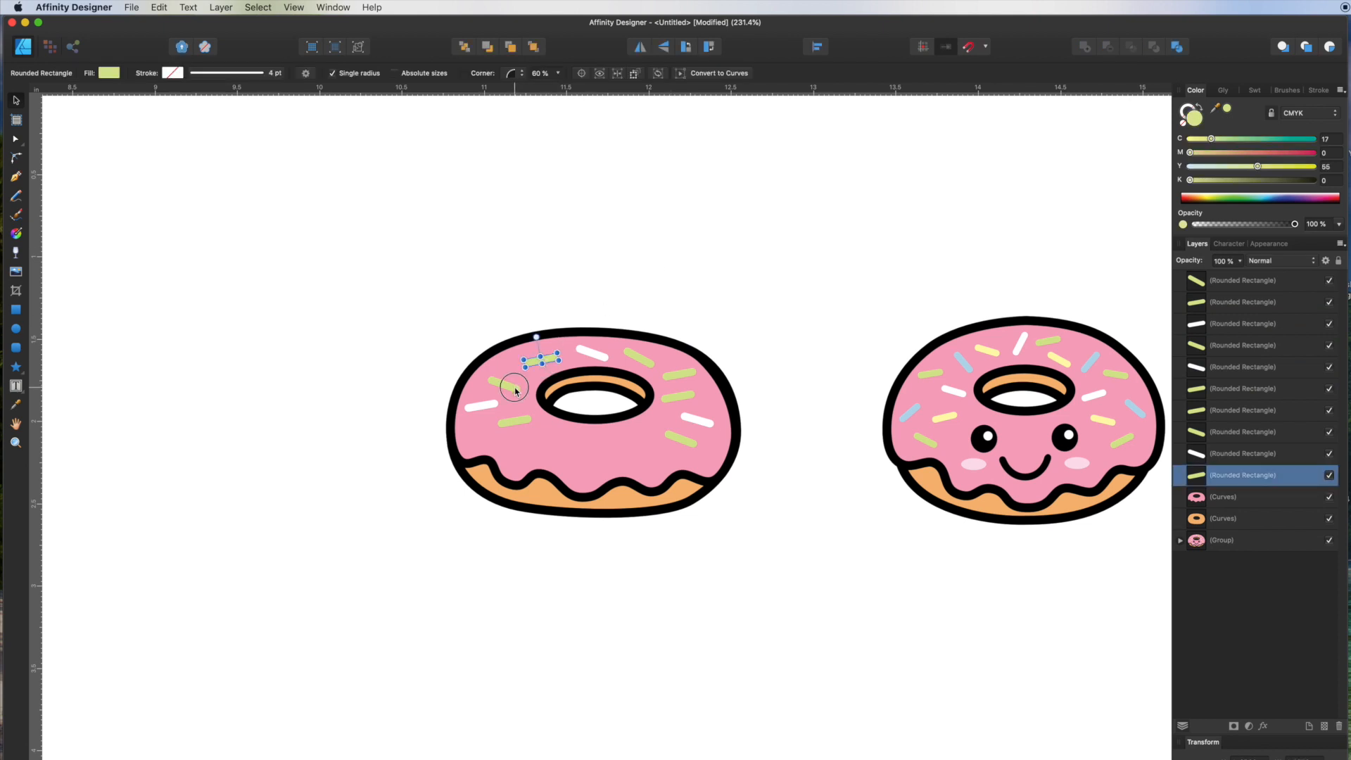
left_click(506, 384)
left_click(678, 374, "shift")
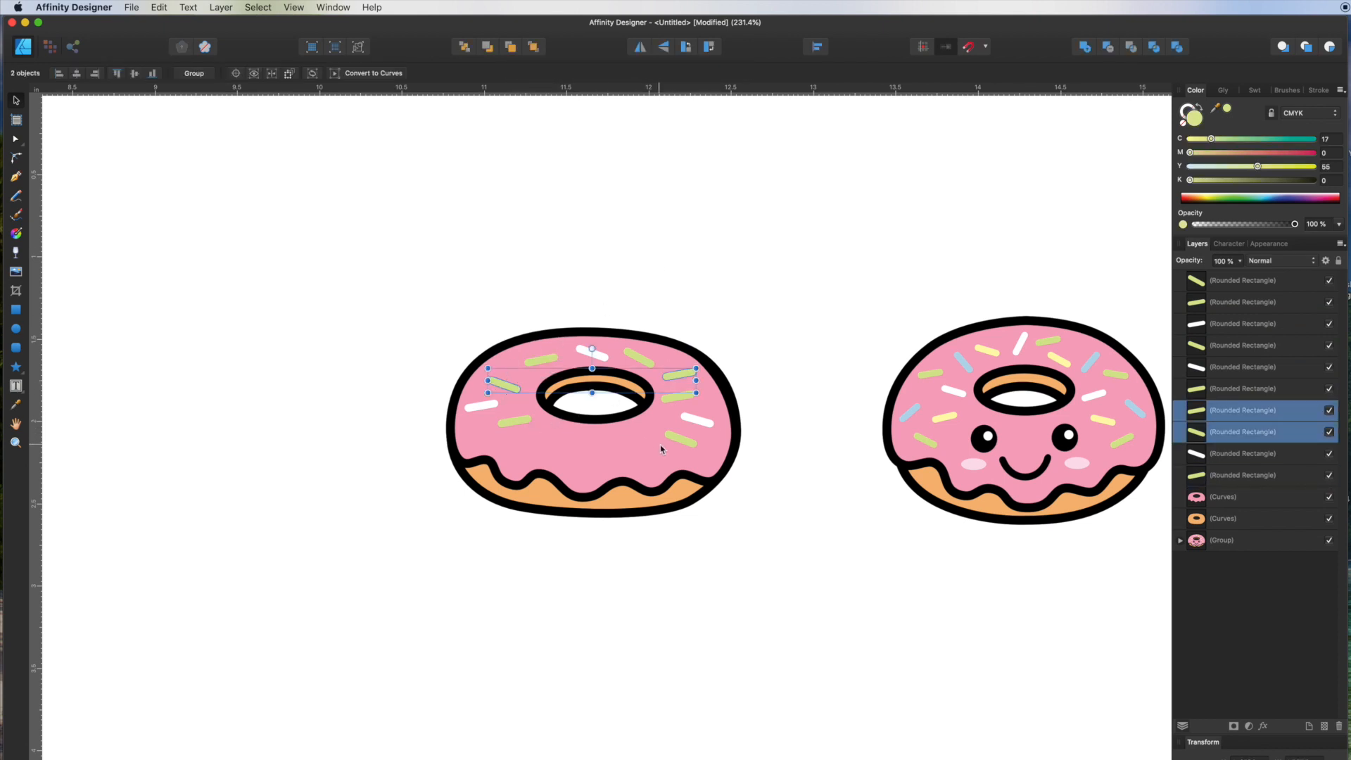
left_click(691, 442, "shift")
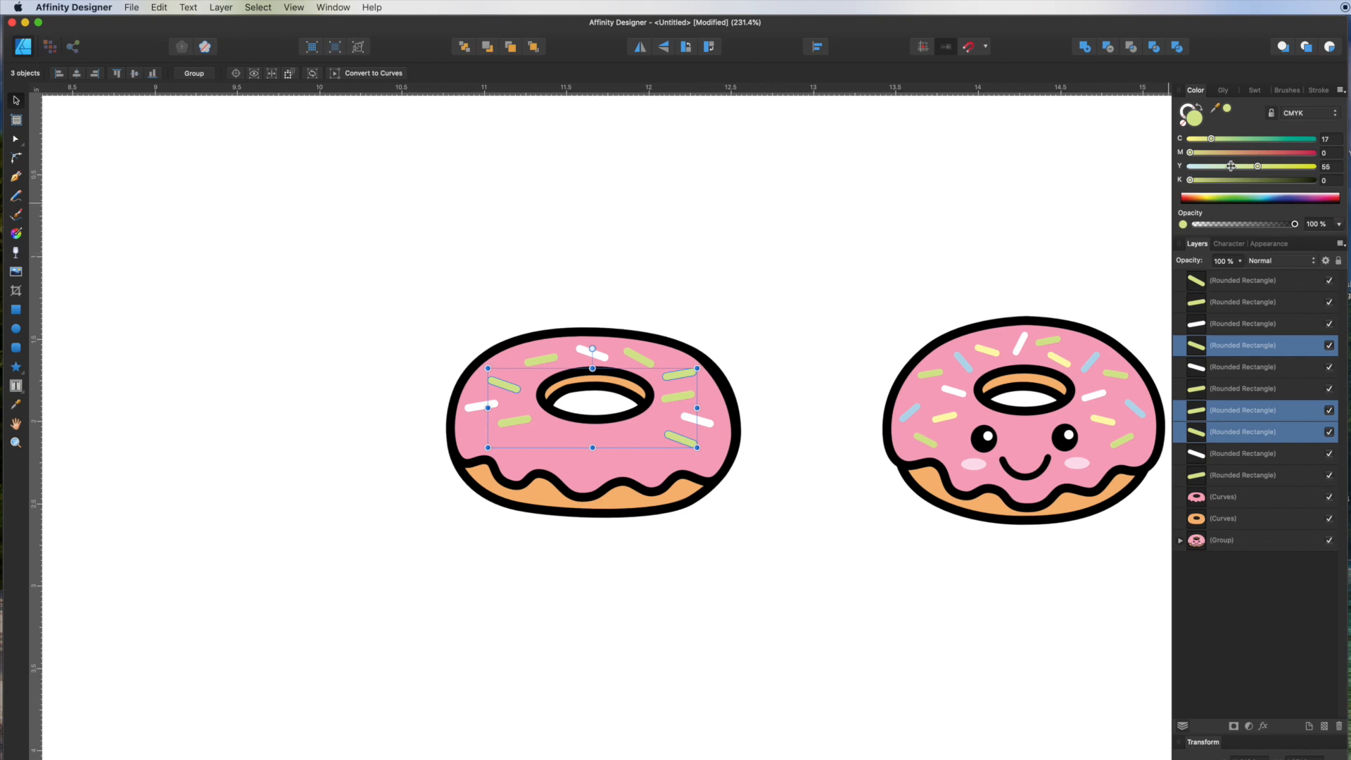
left_click_drag(1260, 166, 1119, 166)
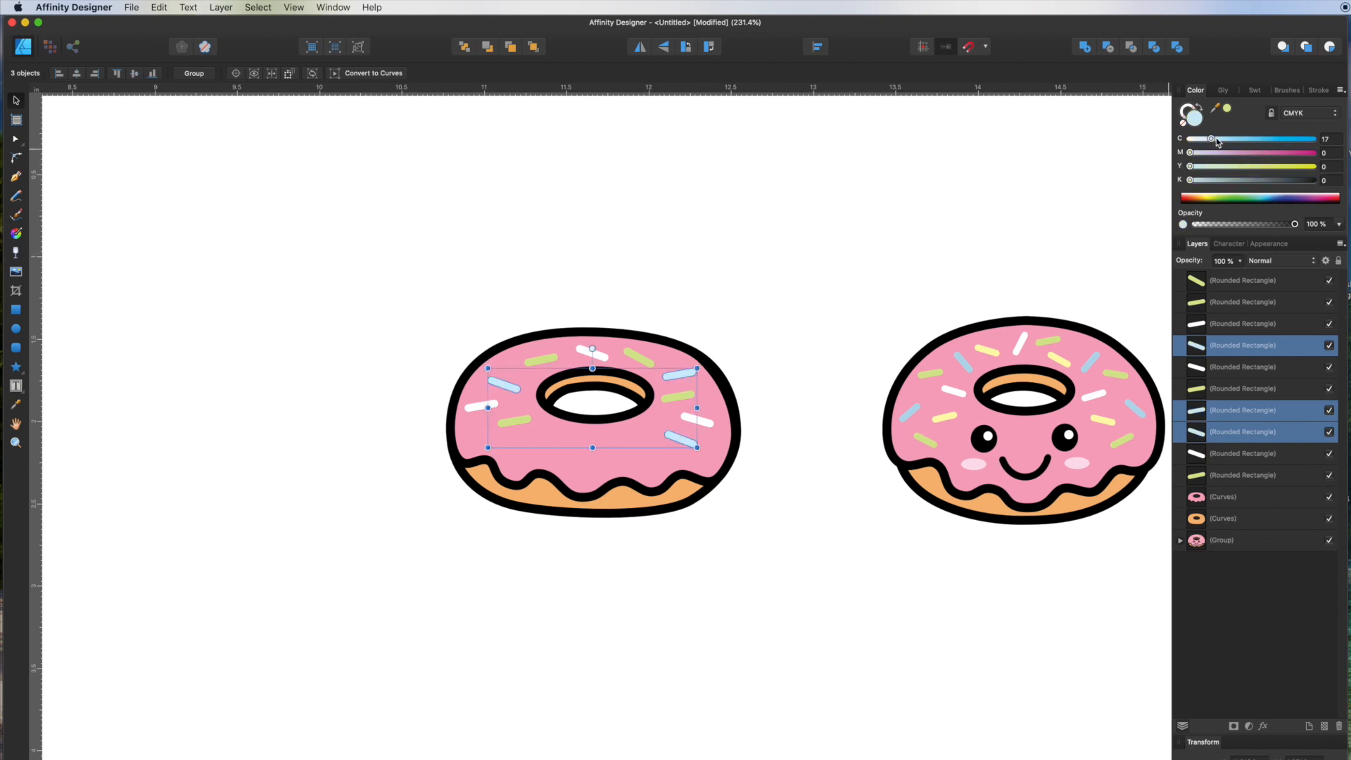
left_click_drag(1213, 141, 1203, 140)
left_click(722, 364)
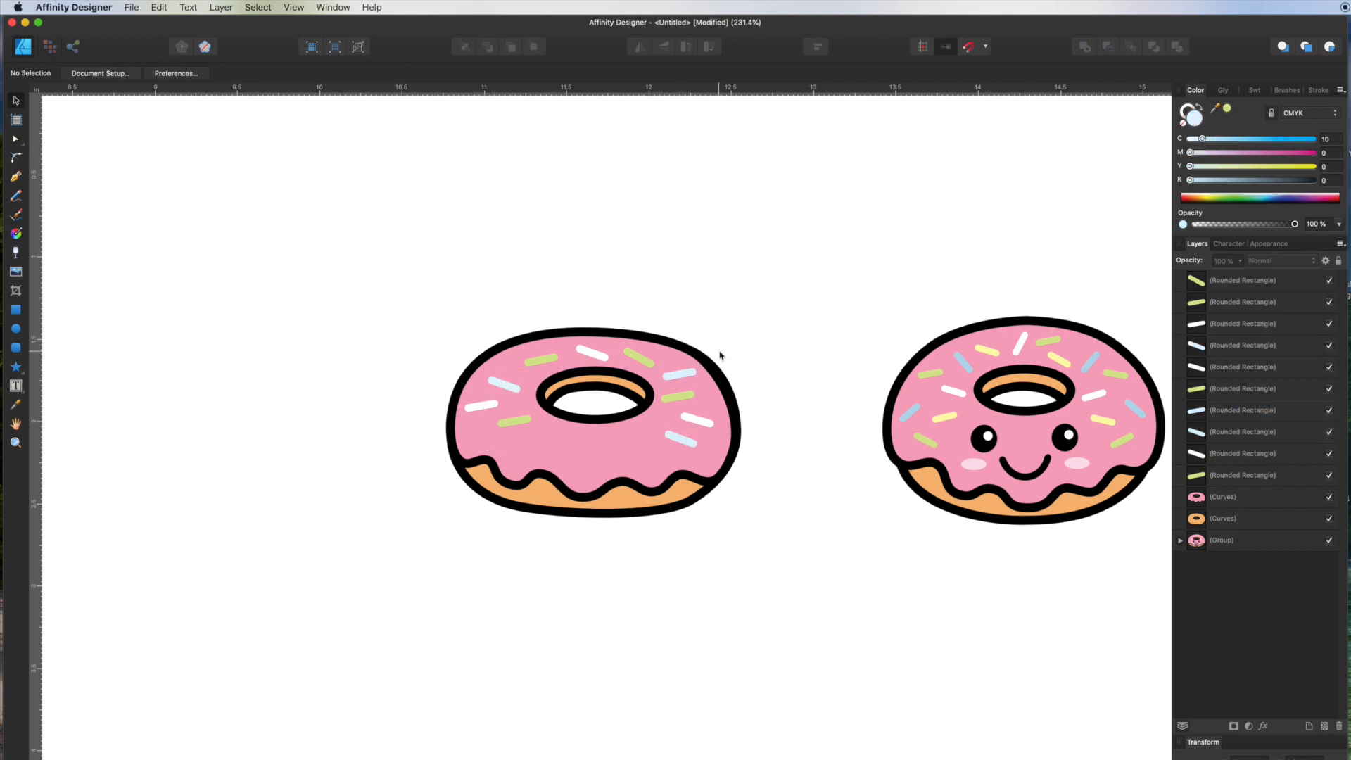
- Nudge the pink icing shape slightly upward on the donut
left_click(720, 392)
left_click_drag(721, 392, 722, 387)
left_click(709, 241)
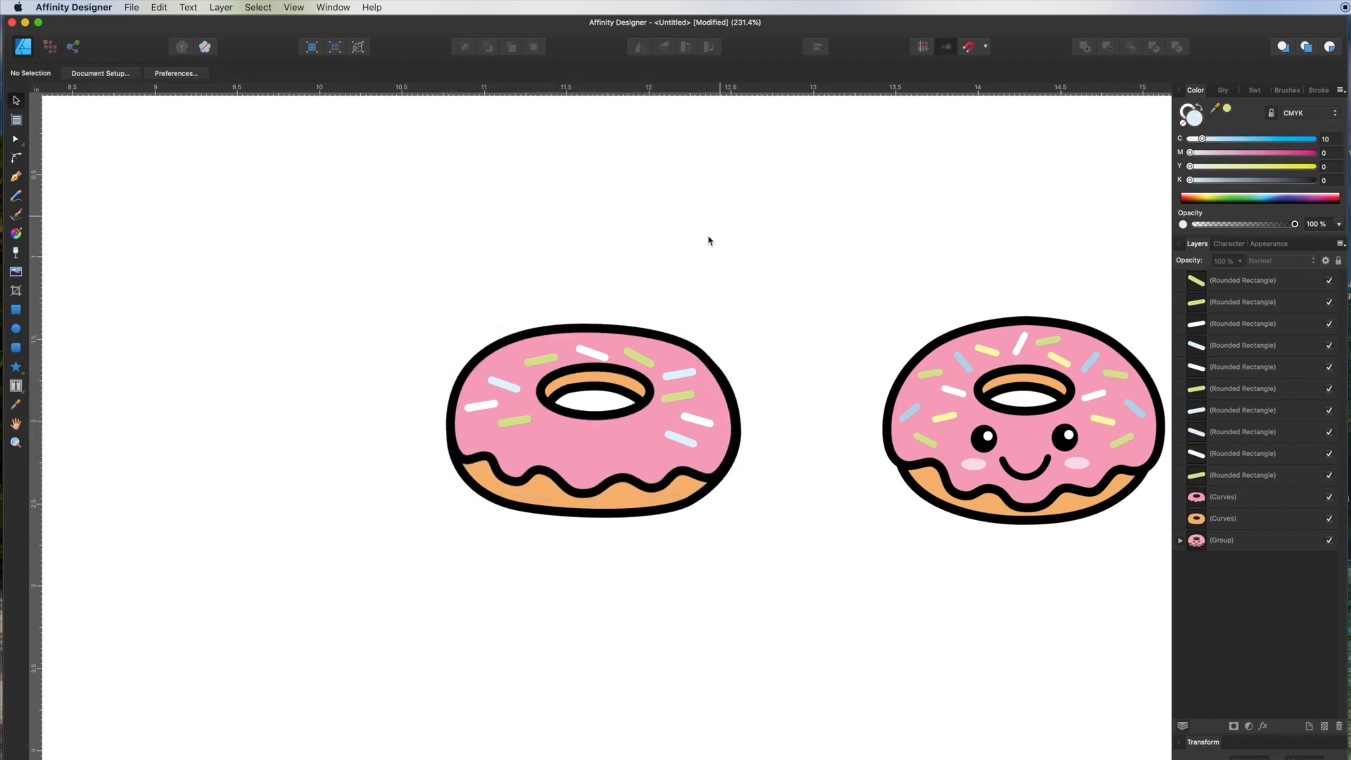
- Recolor the green sprinkle above and left of the hole pale yellow with cyan 0 and yellow 43
left_click(637, 354)
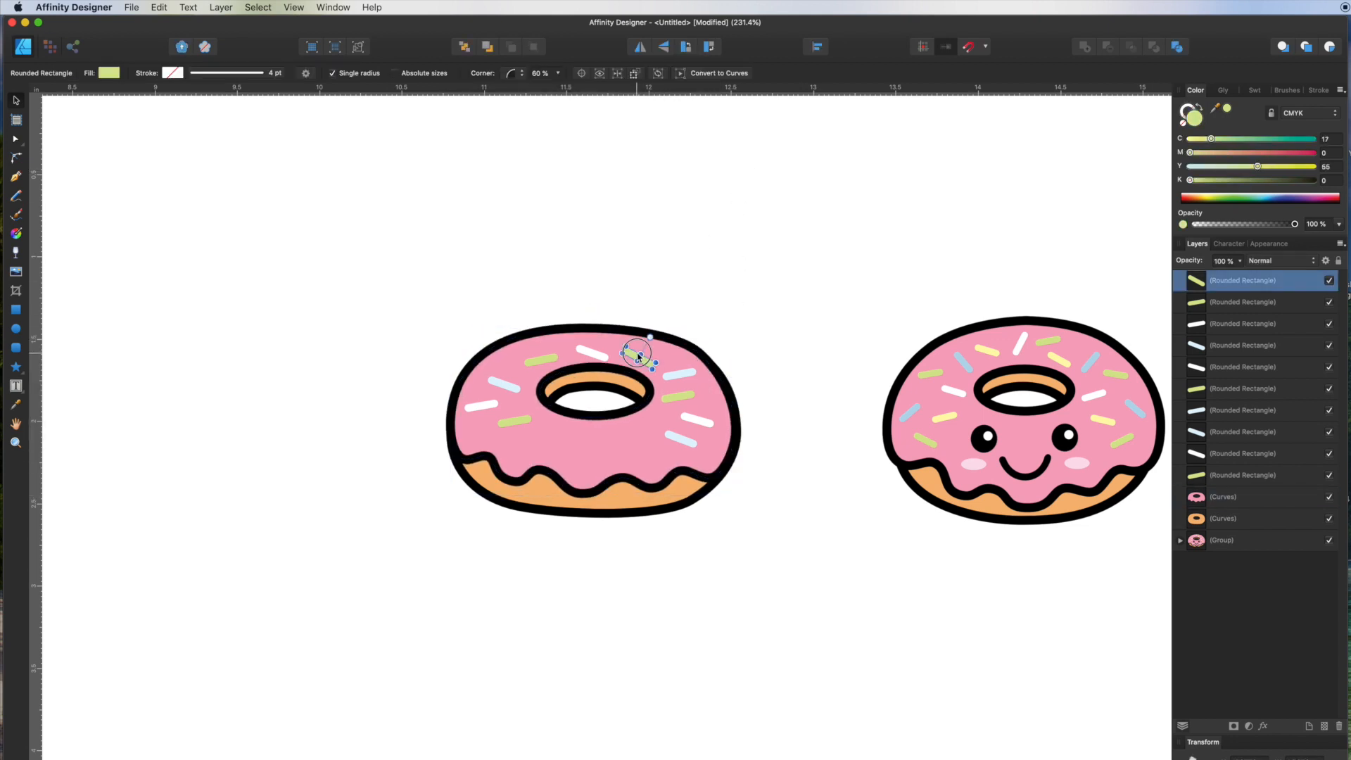
left_click(555, 359)
left_click(677, 398)
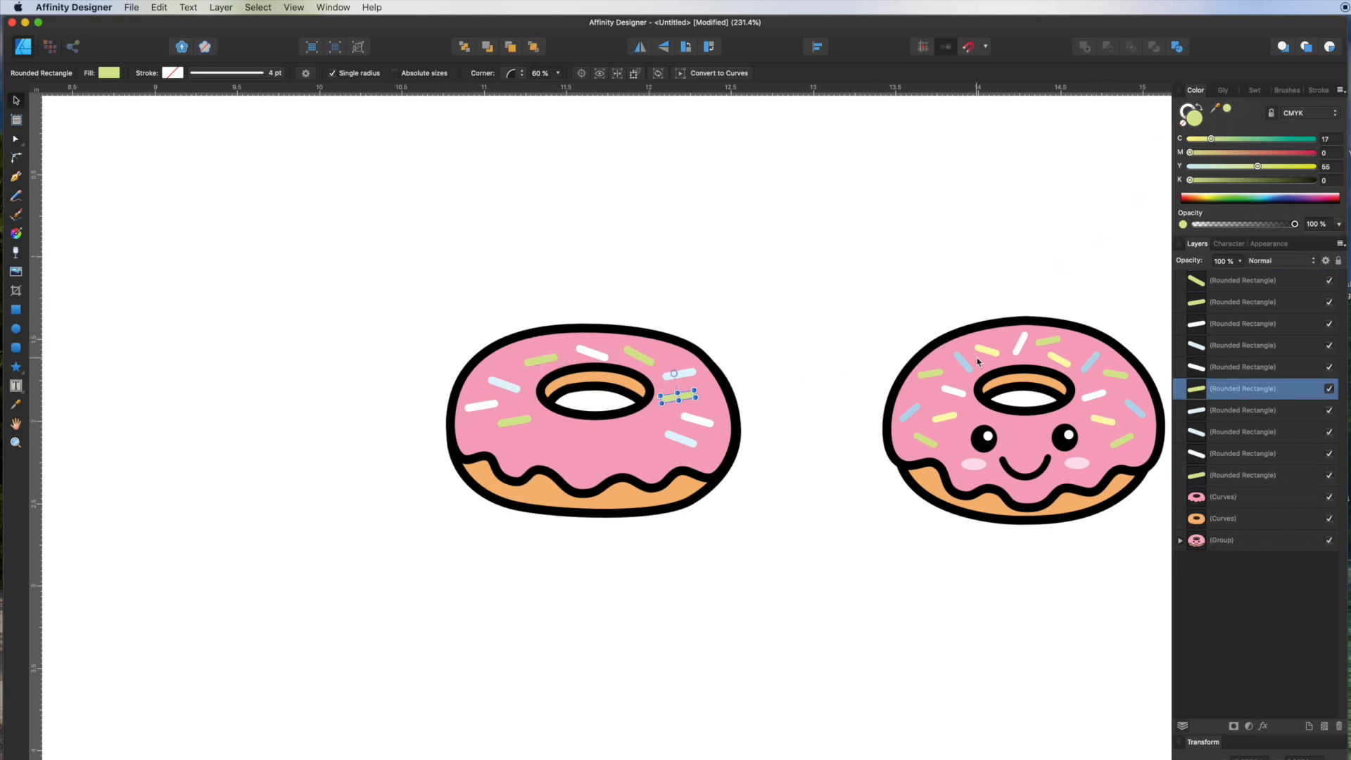
left_click(549, 362)
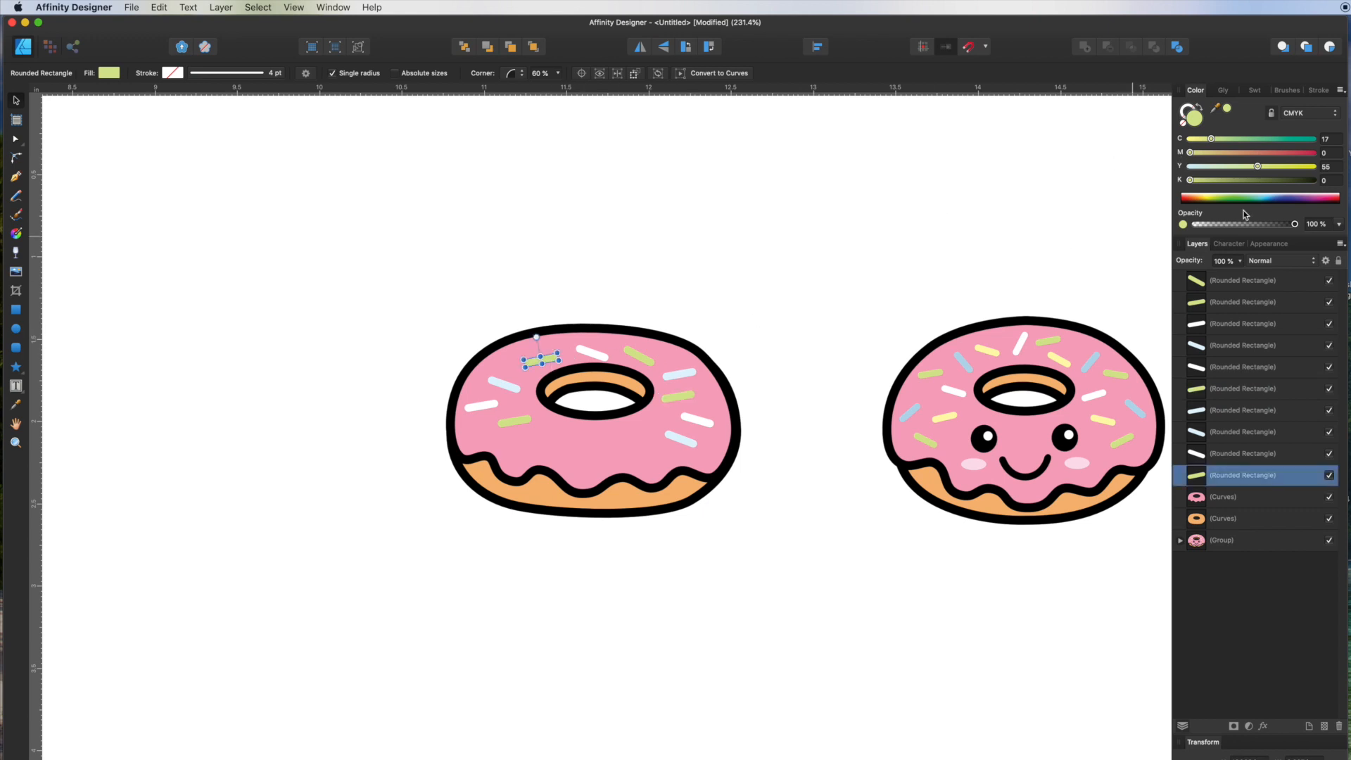
mouse_move(1264, 171)
left_mouse_down()
mouse_move(1171, 144)
mouse_move(1243, 166)
left_mouse_up()
left_click(802, 224)
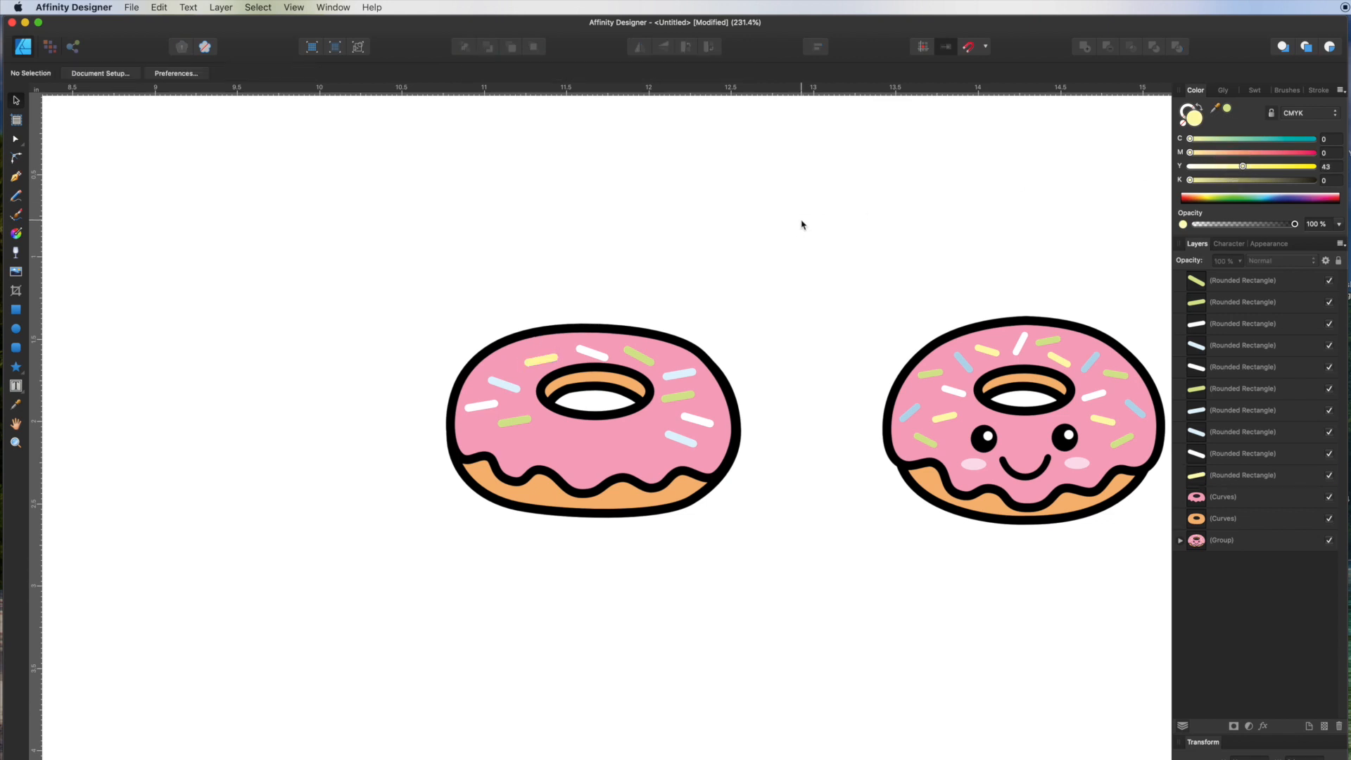
- Sample the yellow sprinkle's color and apply it to the green sprinkle just right of the hole
left_click(679, 396)
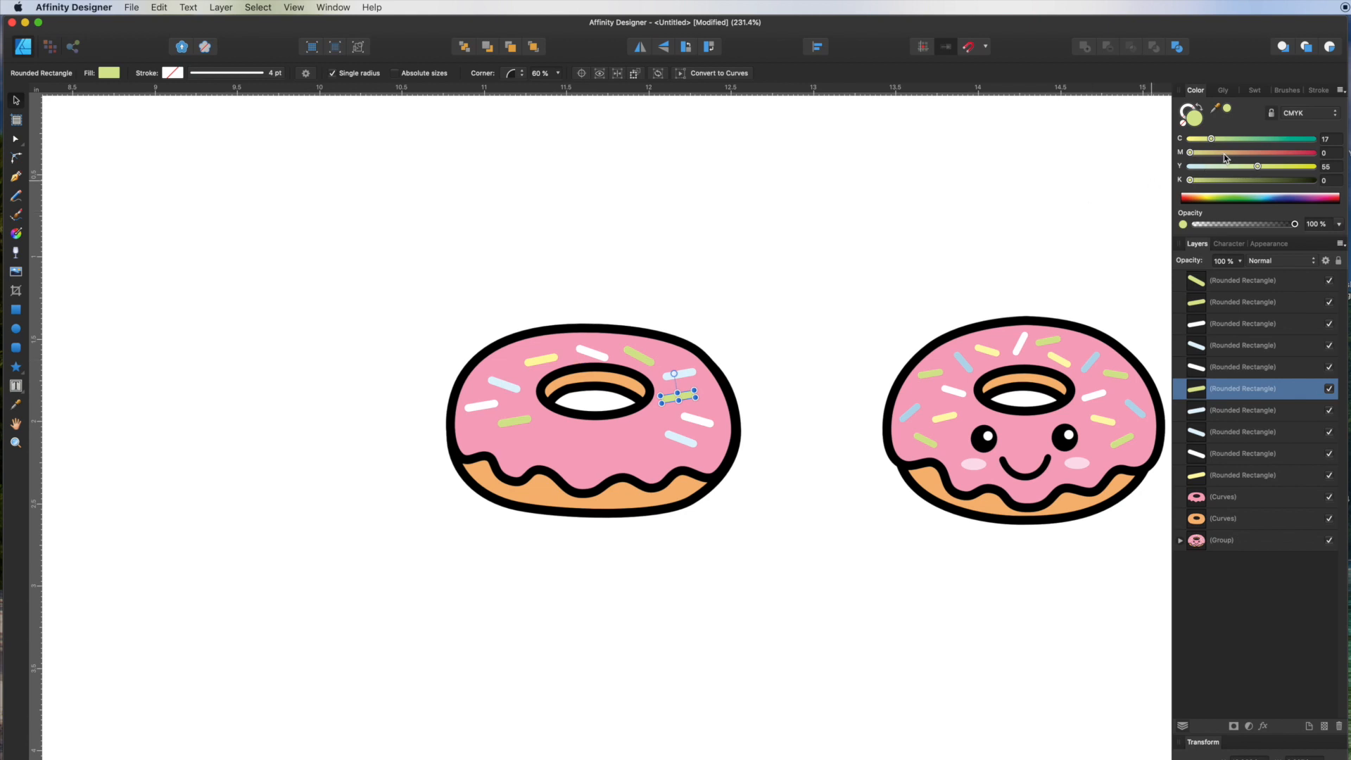
left_click_drag(1228, 110, 542, 363)
left_click(1226, 109)
left_click(764, 197)
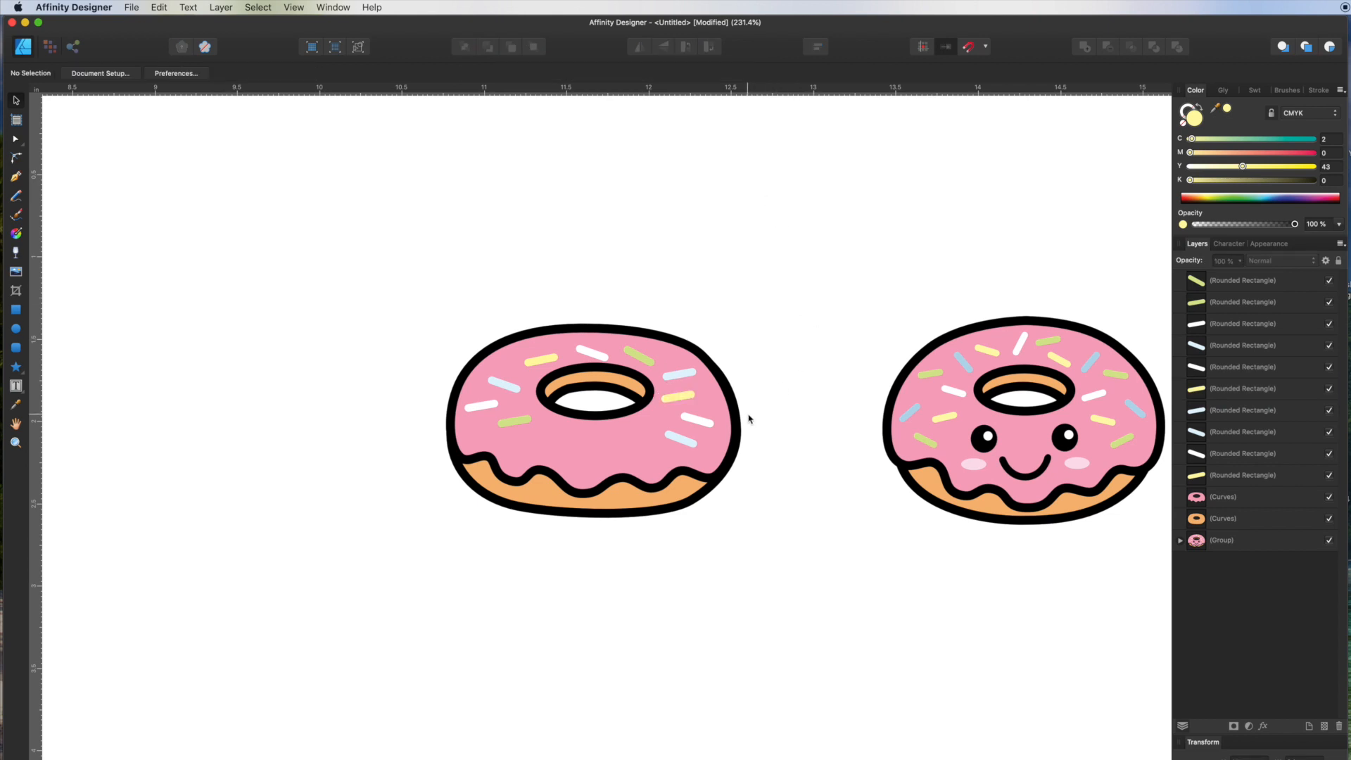
- Draw a small ellipse as the left eye below the hole and fill it black with all CMYK values at 100
left_click(16, 328)
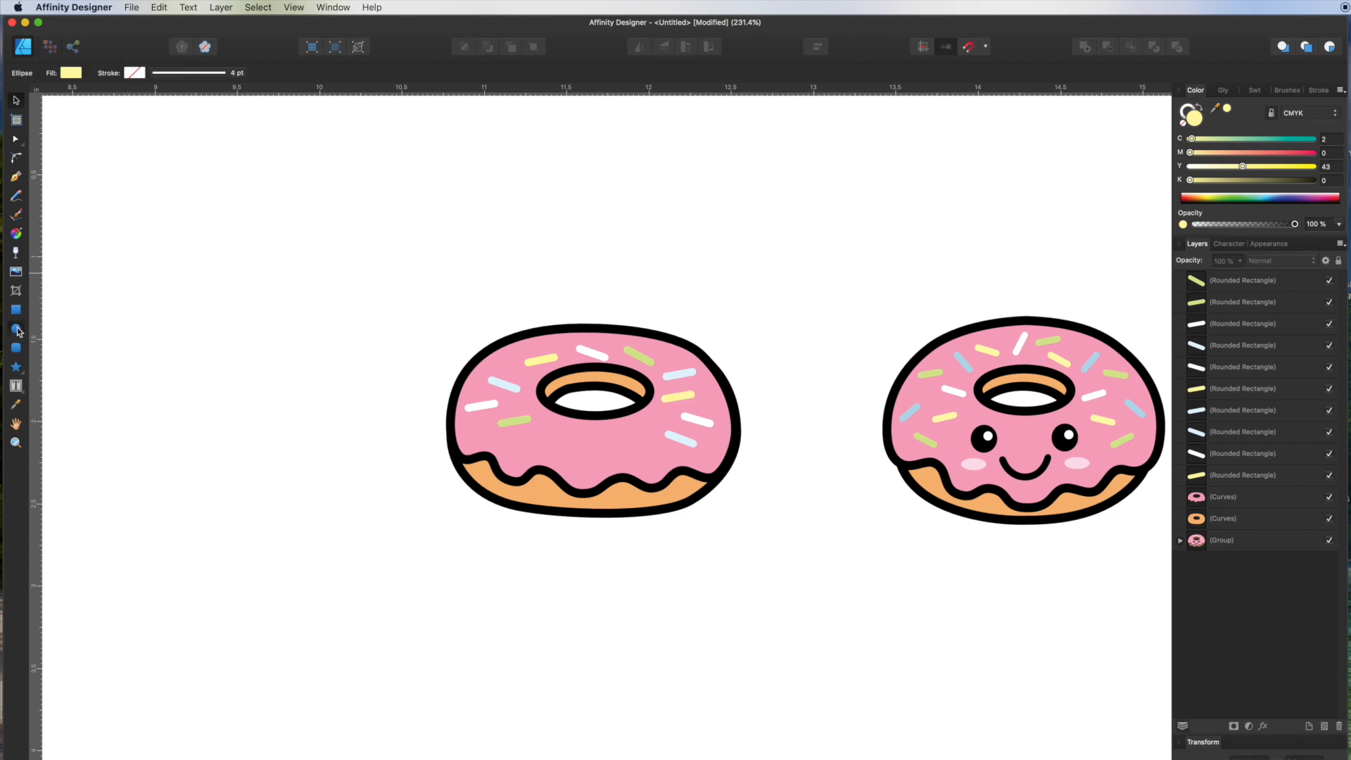
left_click_drag(544, 423, 571, 447)
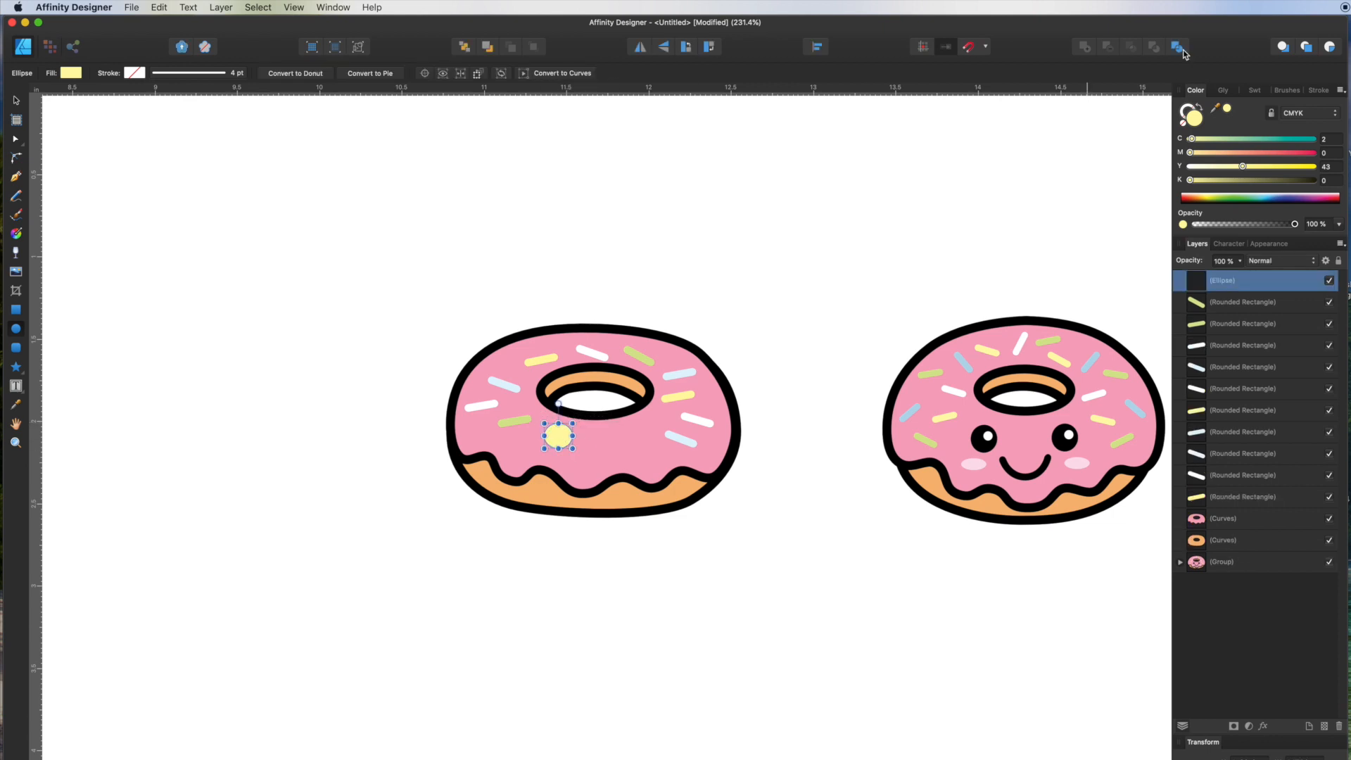
left_click(1313, 181)
left_click(1314, 167)
left_click(1313, 153)
left_click(1313, 138)
left_click(1313, 180)
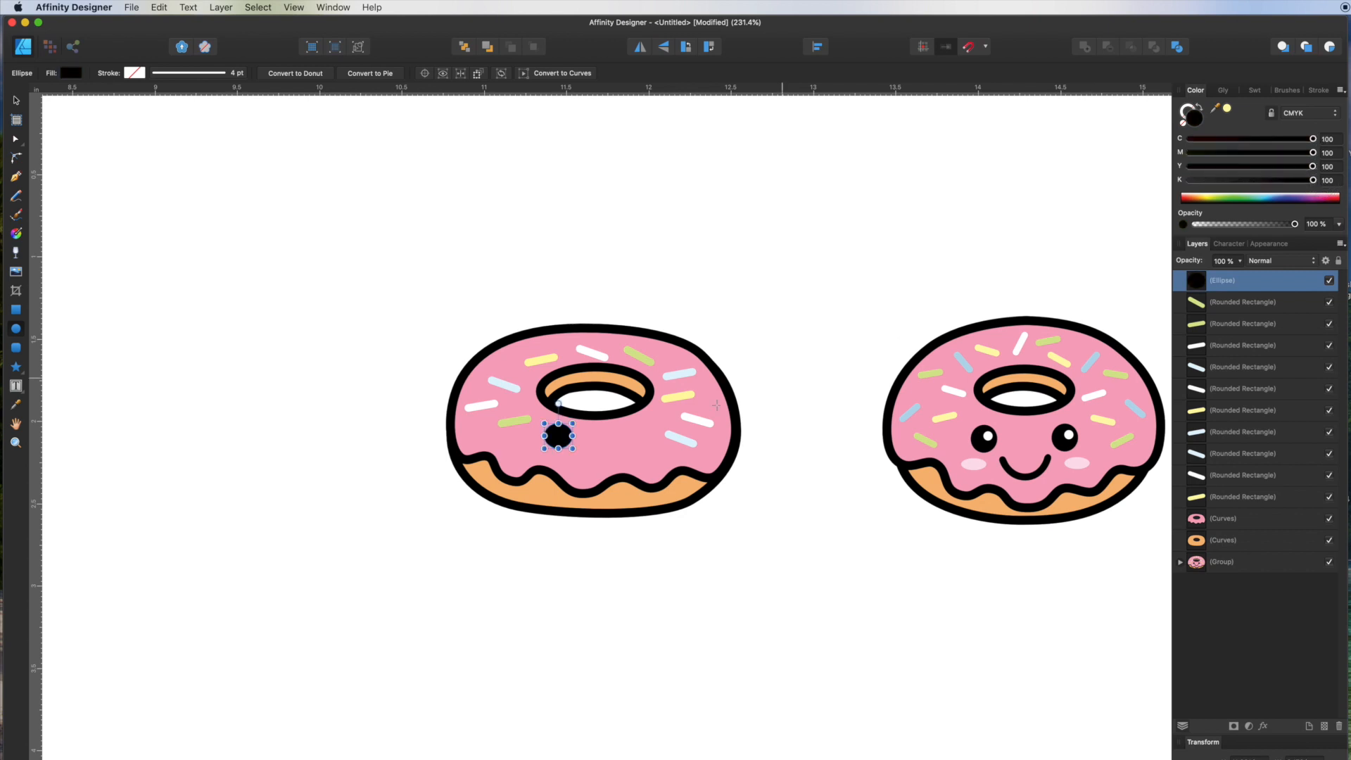
- Duplicate the black eye horizontally to the right to make the second eye
left_click(19, 104)
left_click(475, 274)
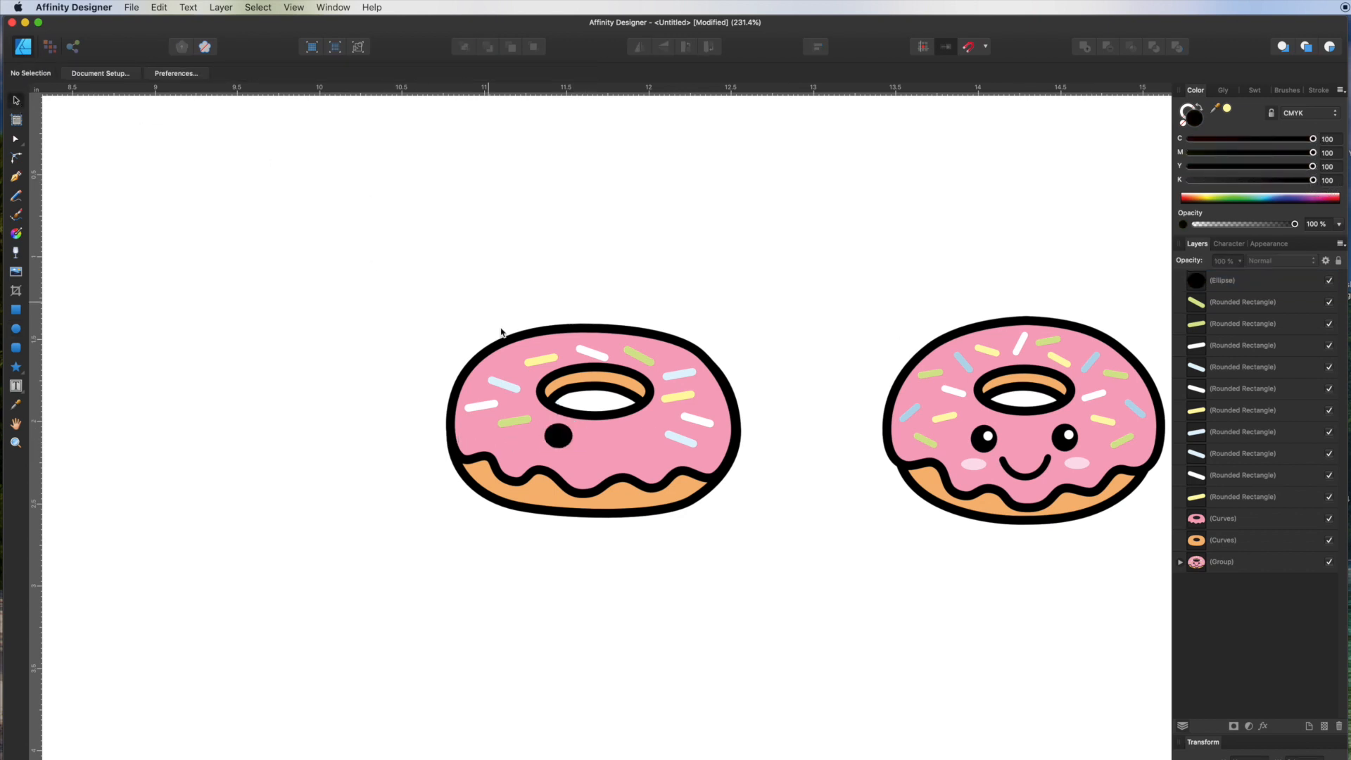
left_click(560, 435)
left_click_drag(560, 435, 637, 438)
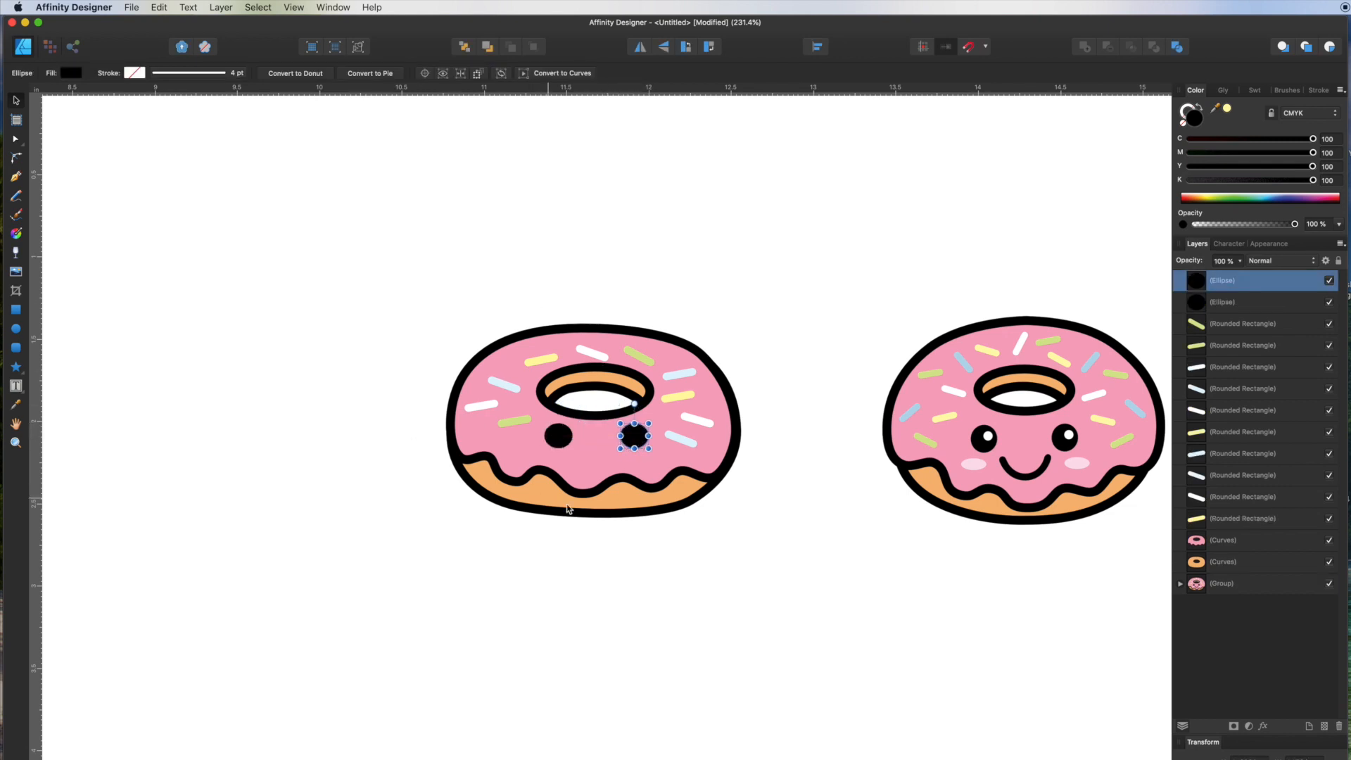
- Duplicate the left eye, shrink the copy to a small circle, and fill it white with all CMYK values at 0
left_click(561, 441)
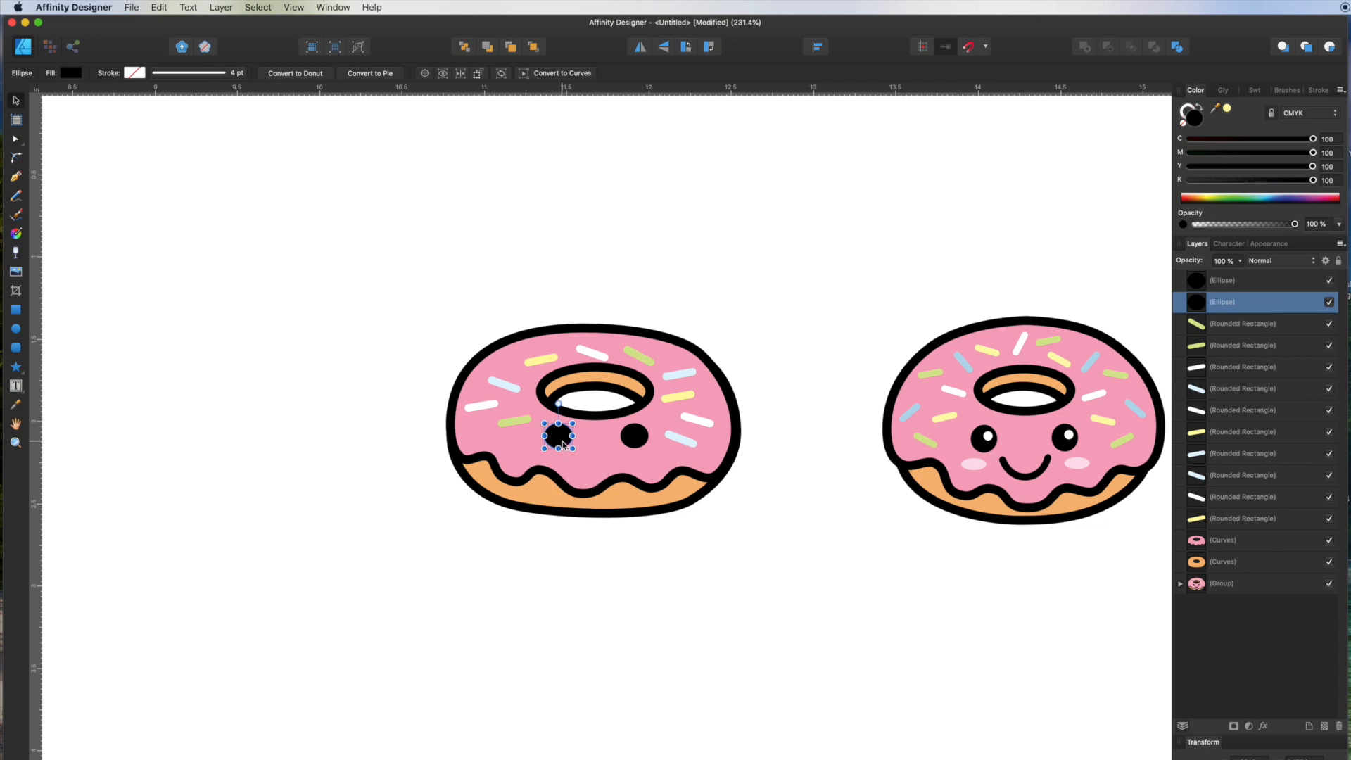
key("super+j")
left_click_drag(572, 448, 559, 438)
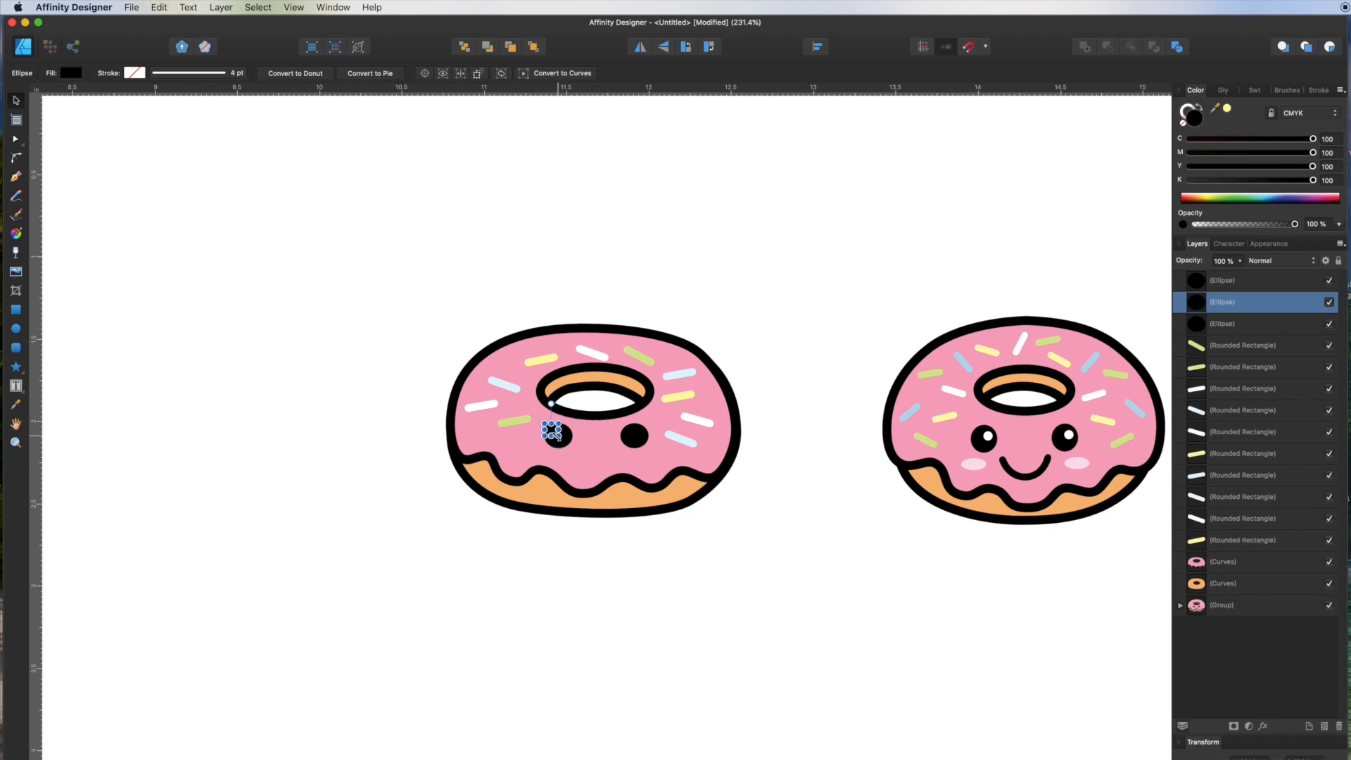
left_click(1189, 139)
left_click(1190, 152)
left_click(1189, 166)
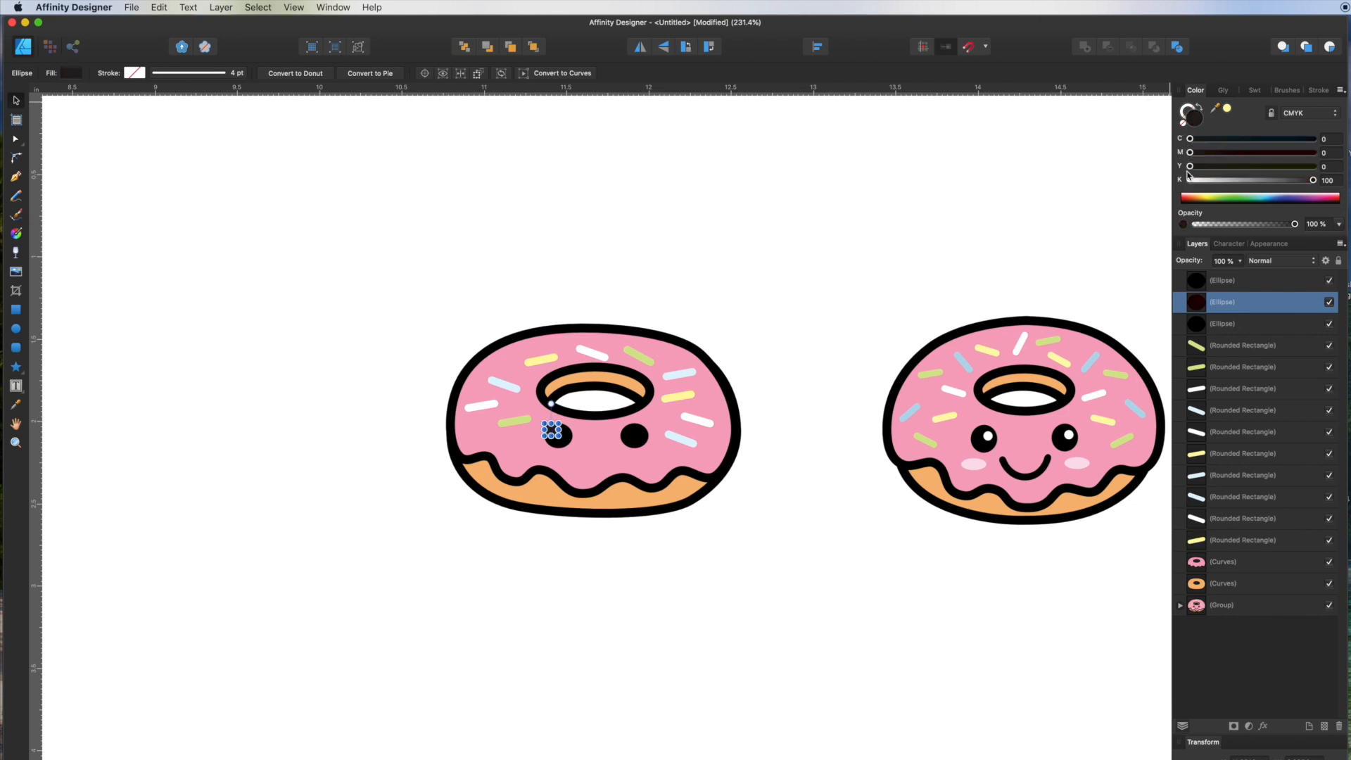
left_click(1190, 180)
- Shrink the white highlight further and place it in the upper right of the left eye
scroll(513, 522, "up", 4)
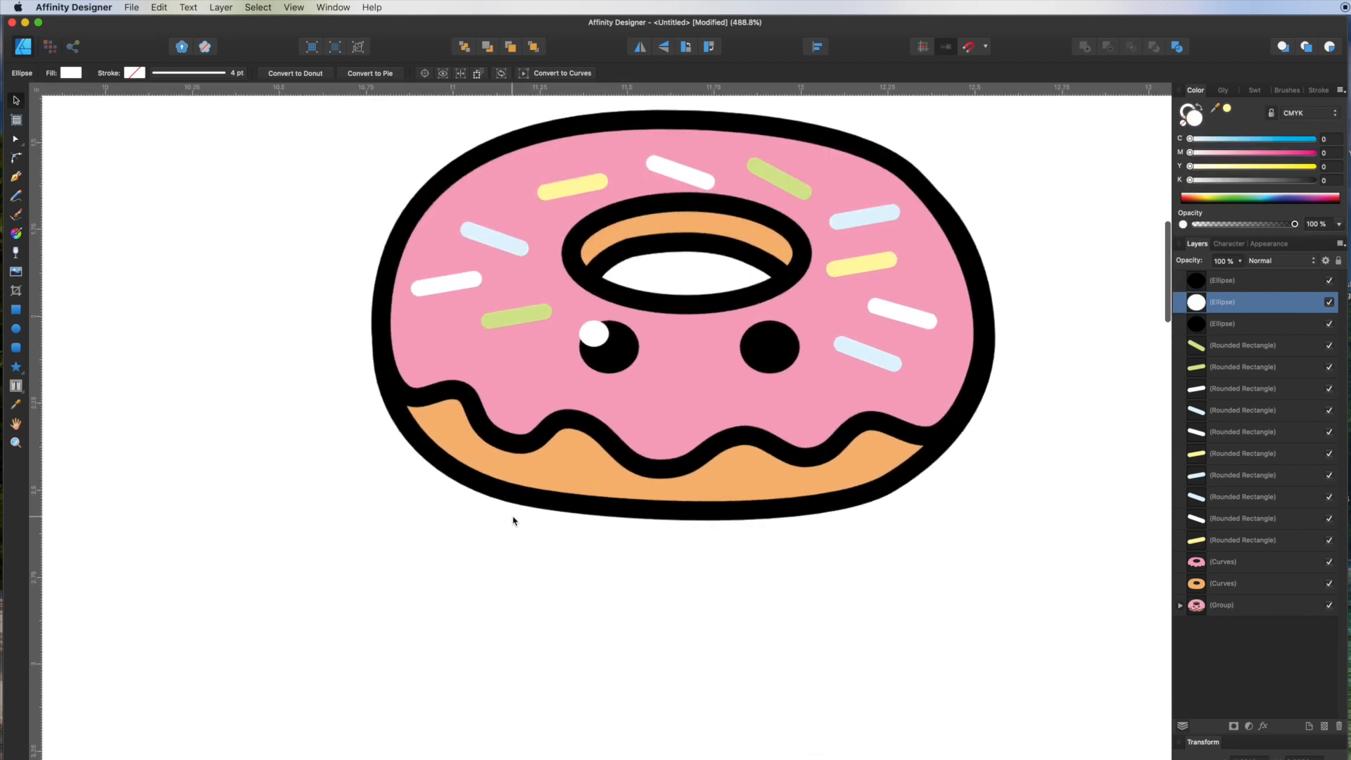
mouse_move(608, 345)
left_mouse_down()
mouse_move(637, 356)
mouse_move(611, 345)
mouse_move(625, 342)
left_mouse_up()
left_click(649, 335)
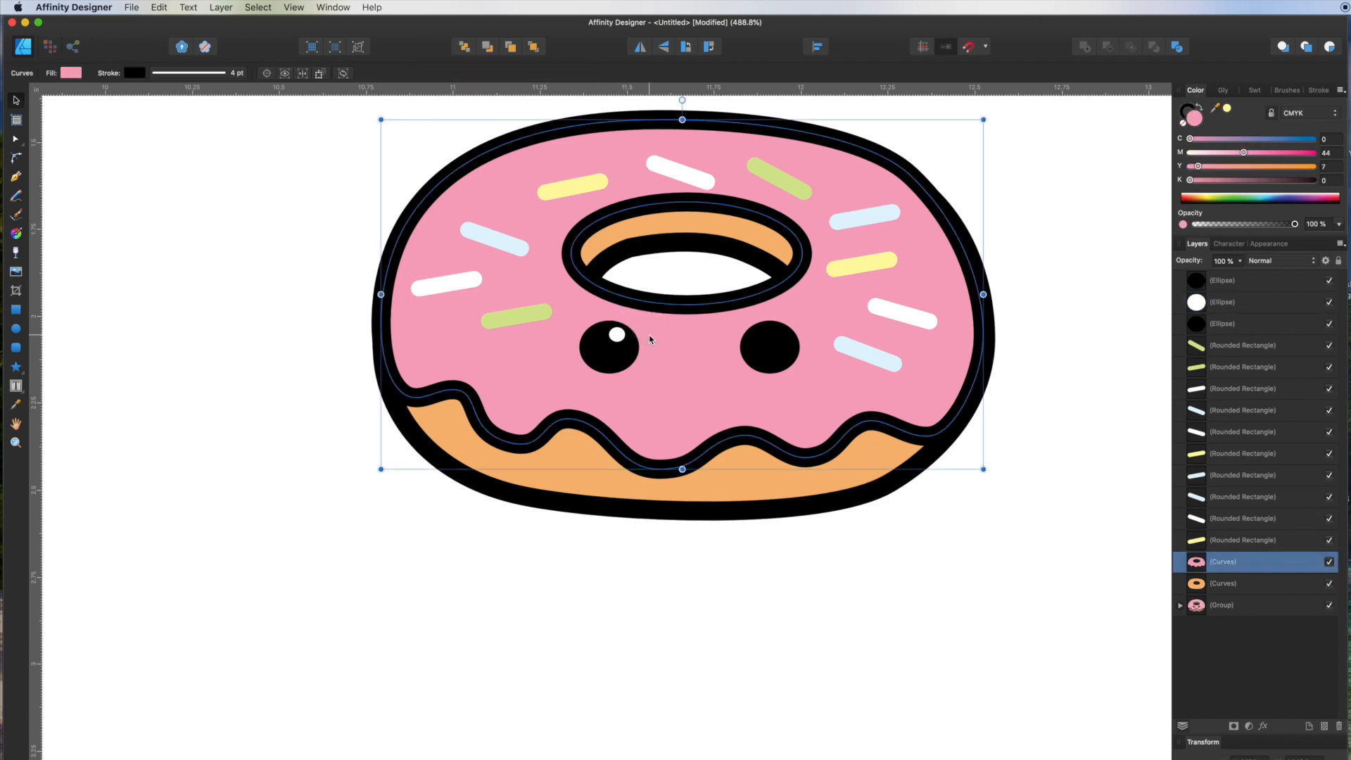
- Duplicate the white highlight onto the same spot of the right eye and bring the copy to the front
left_click(621, 335)
scroll(623, 339, "up", 4)
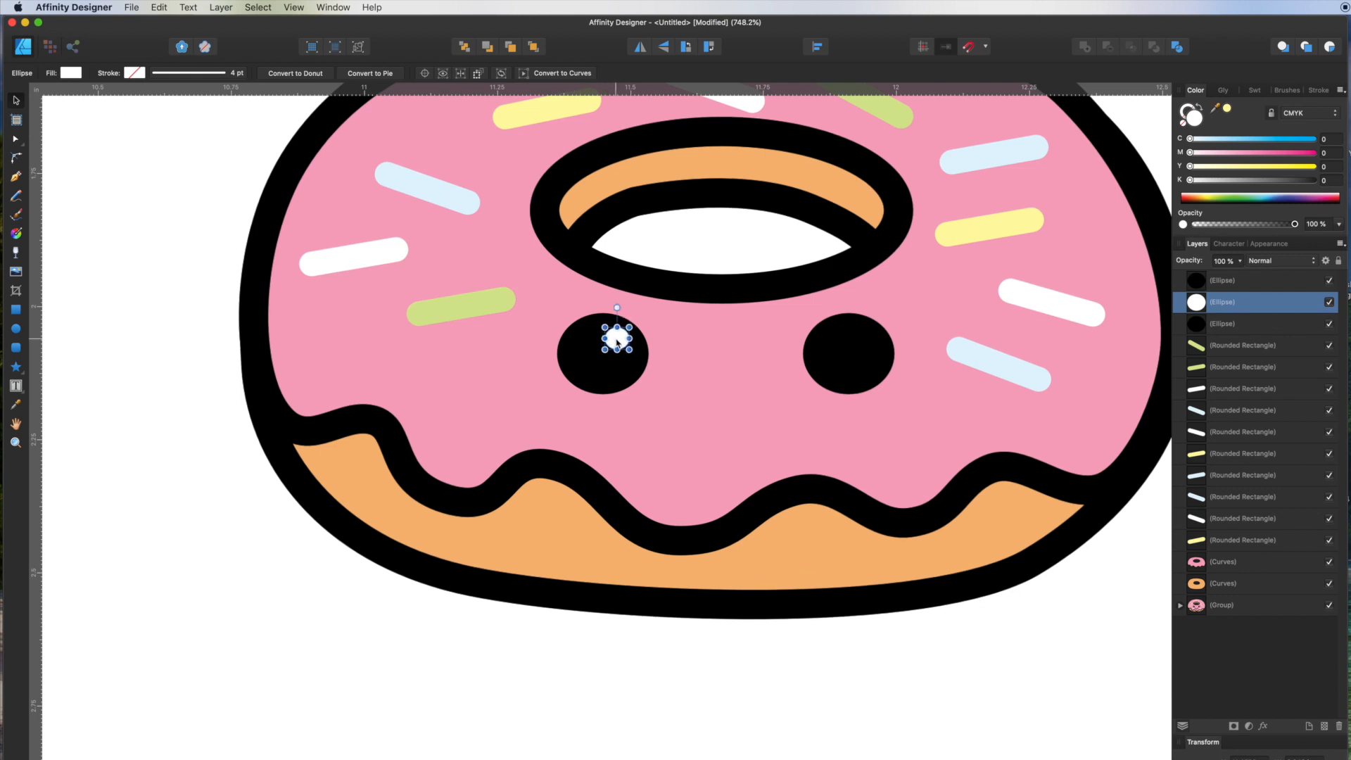
left_click_drag(615, 339, 866, 360)
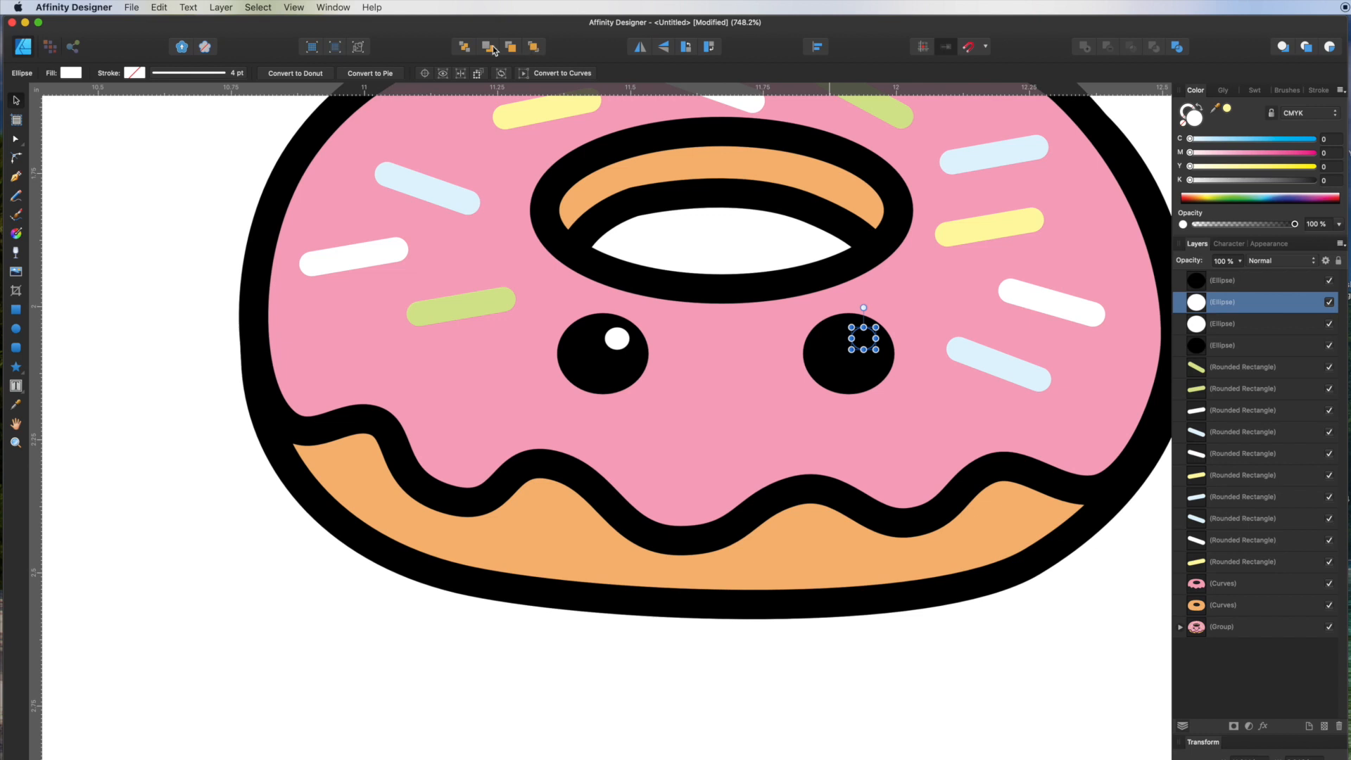
left_click(534, 47)
left_click(728, 415)
- Draw a three-point curved smile on the pink icing between and below the eyes with the Pen tool
scroll(728, 415, "down", 5)
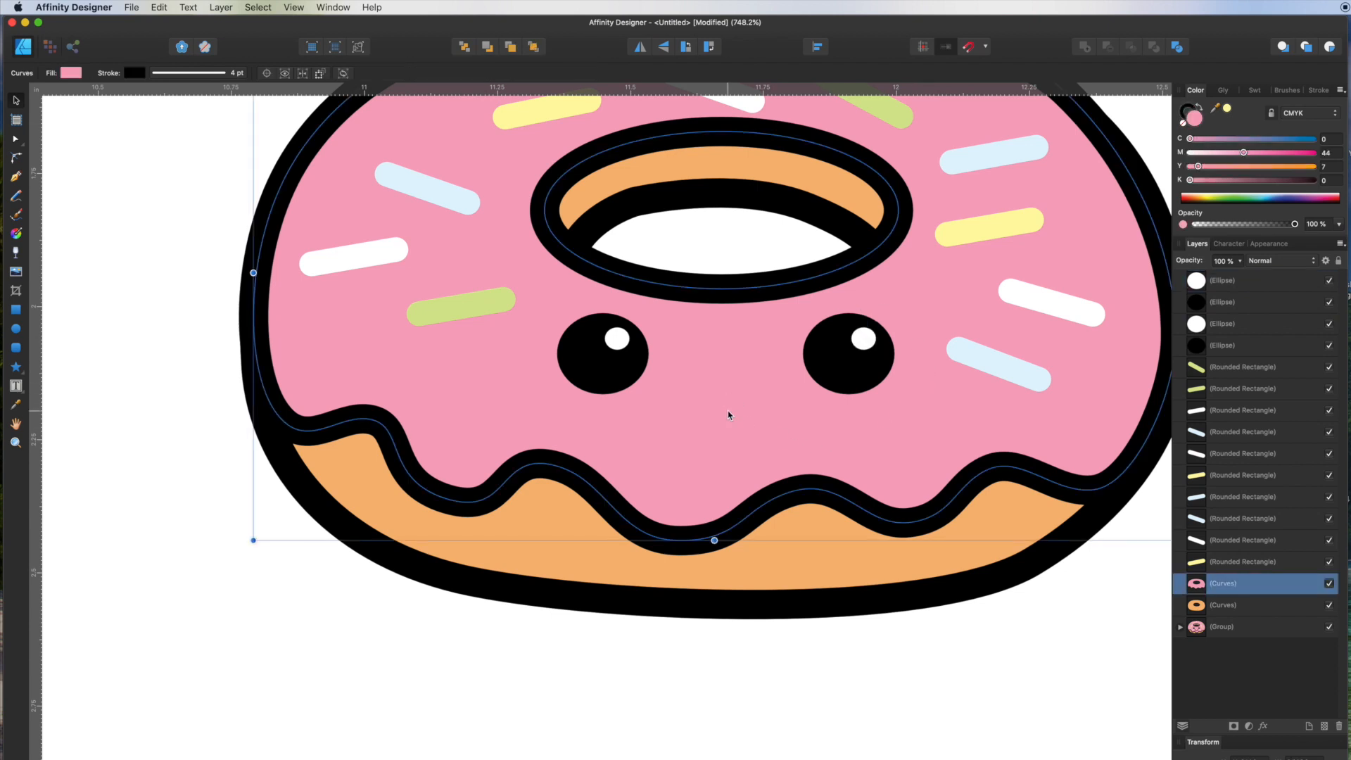
scroll(727, 415, "down", 4)
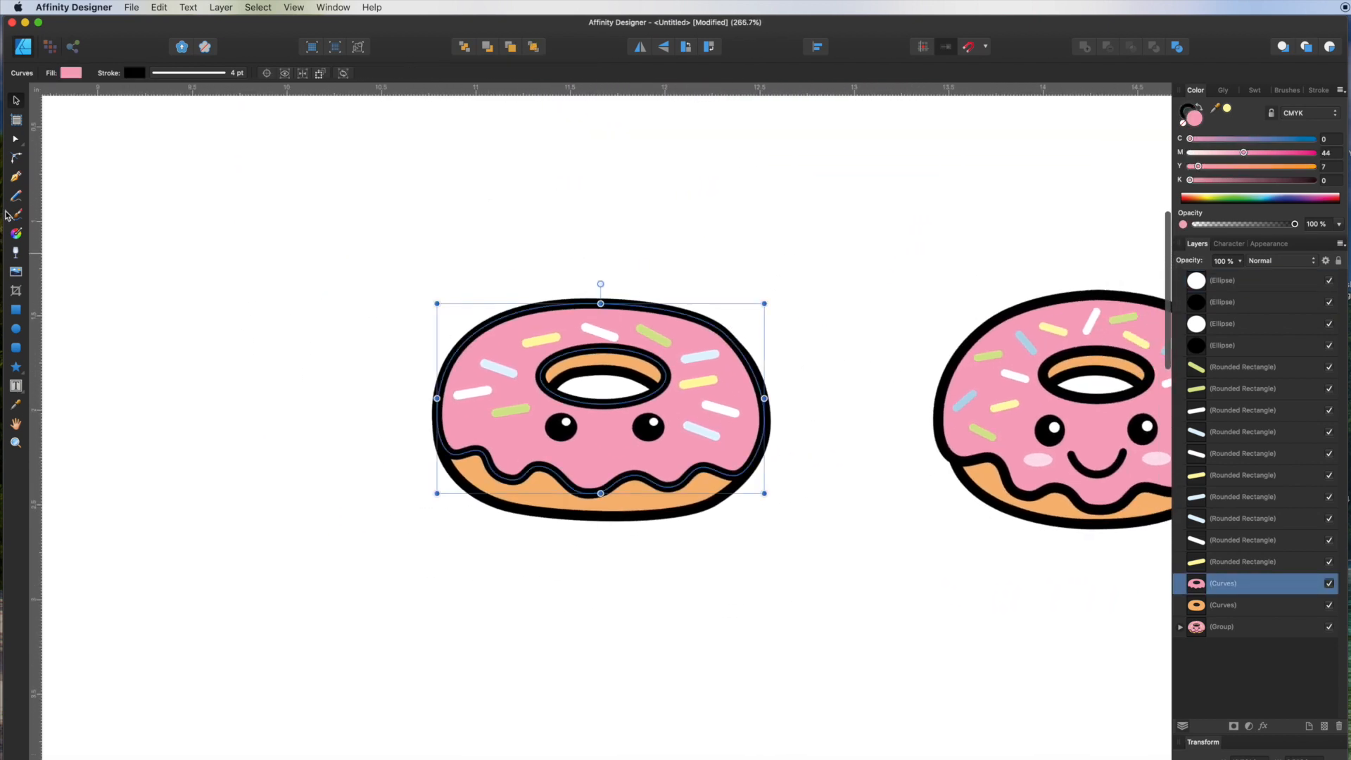
left_click(15, 176)
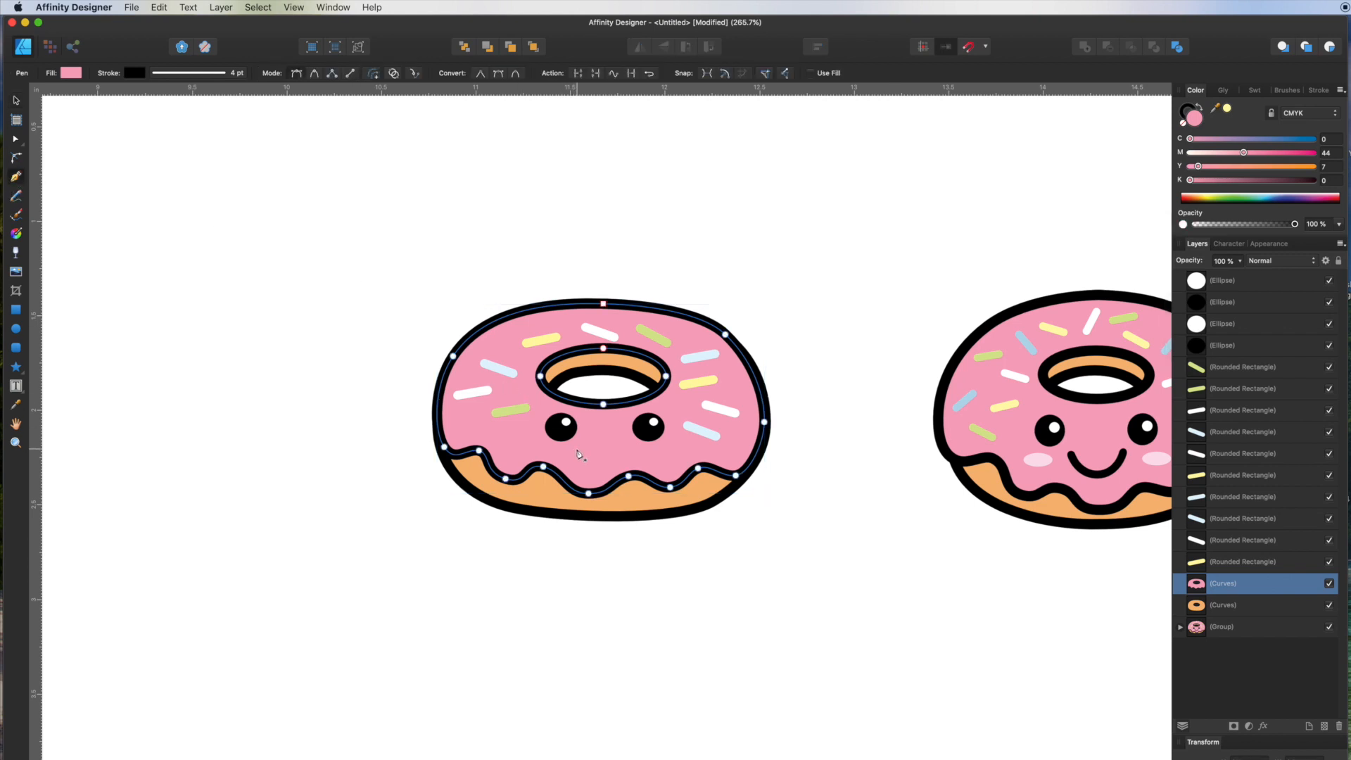
left_click(576, 449)
left_click_drag(608, 466, 635, 466)
left_click(637, 449)
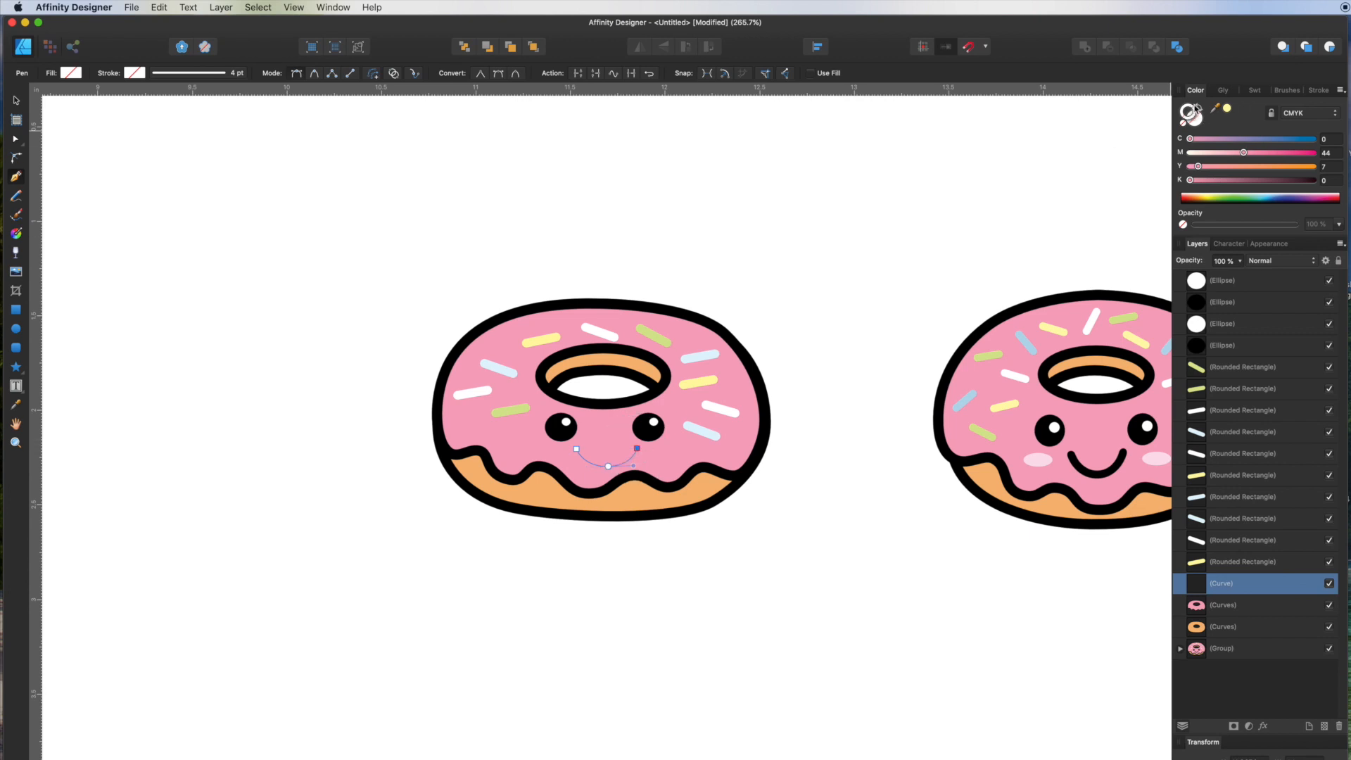
- Color the smile's stroke black with all CMYK values at 100 and fine-tune its middle node
left_click(1317, 90)
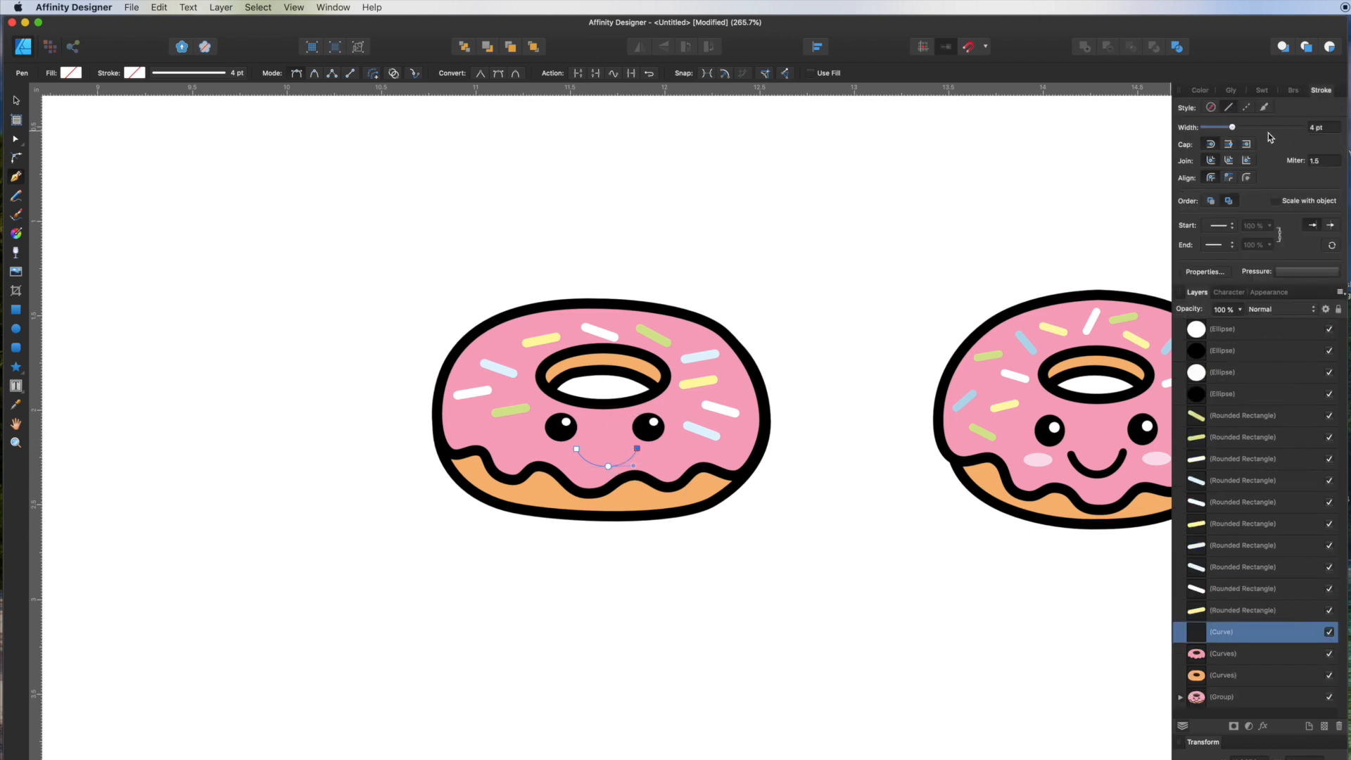
left_click(1207, 91)
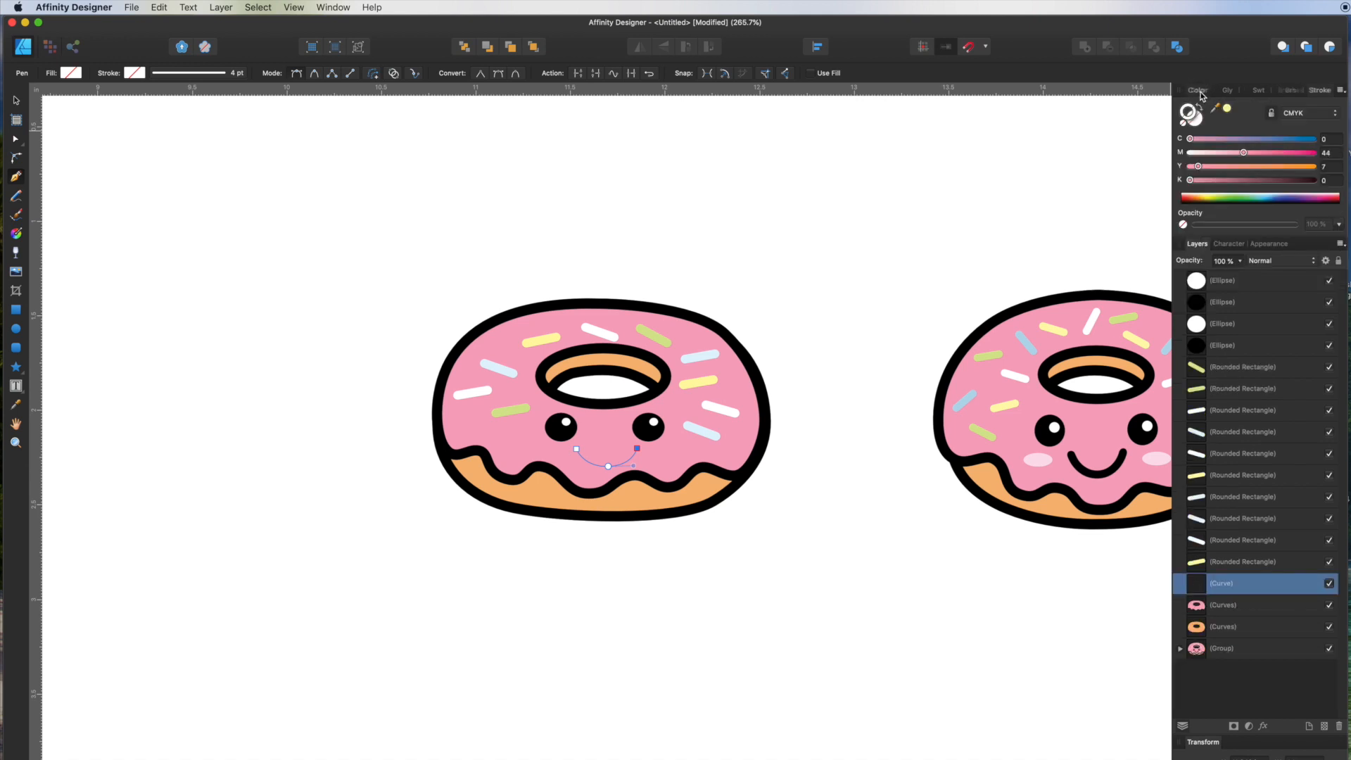
left_click(1316, 139)
left_click(1316, 153)
left_click(1316, 166)
left_click(1316, 180)
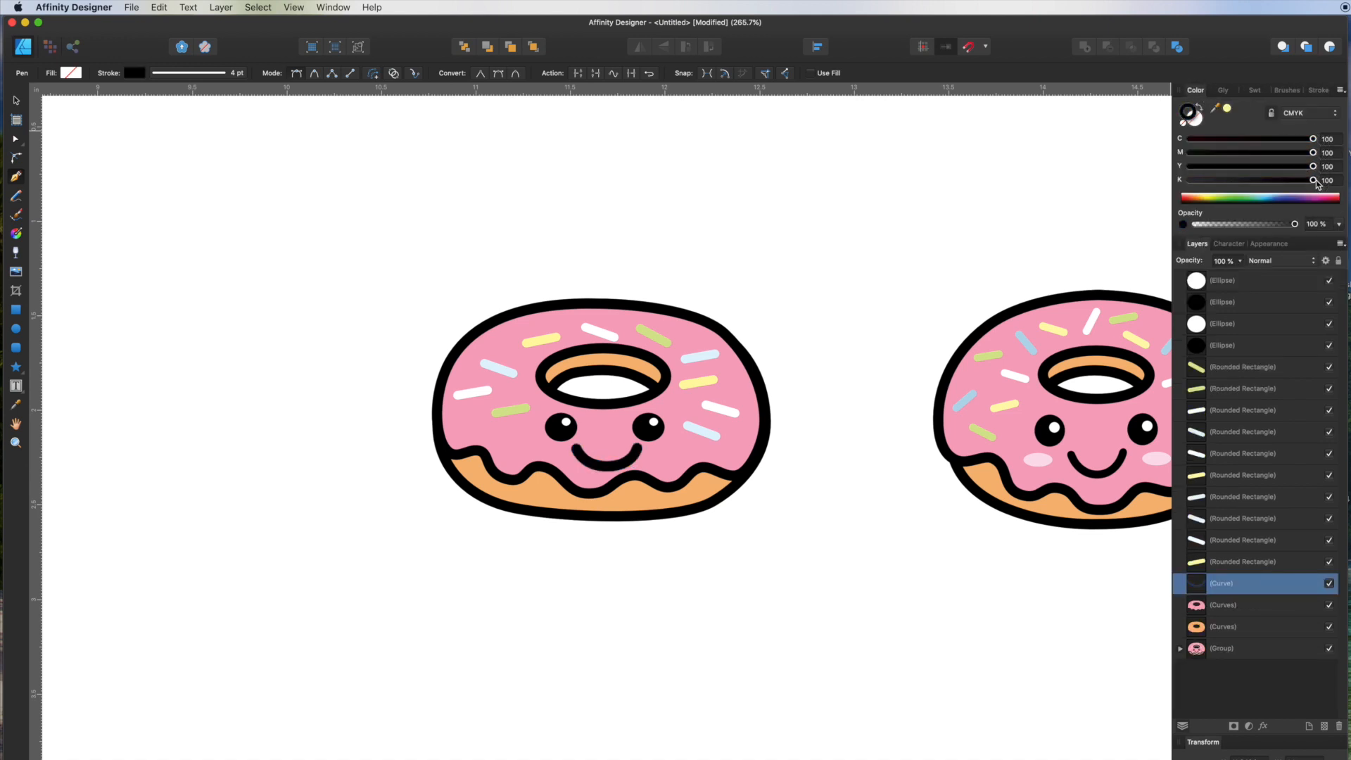
left_click(15, 139)
left_click_drag(608, 466, 608, 466)
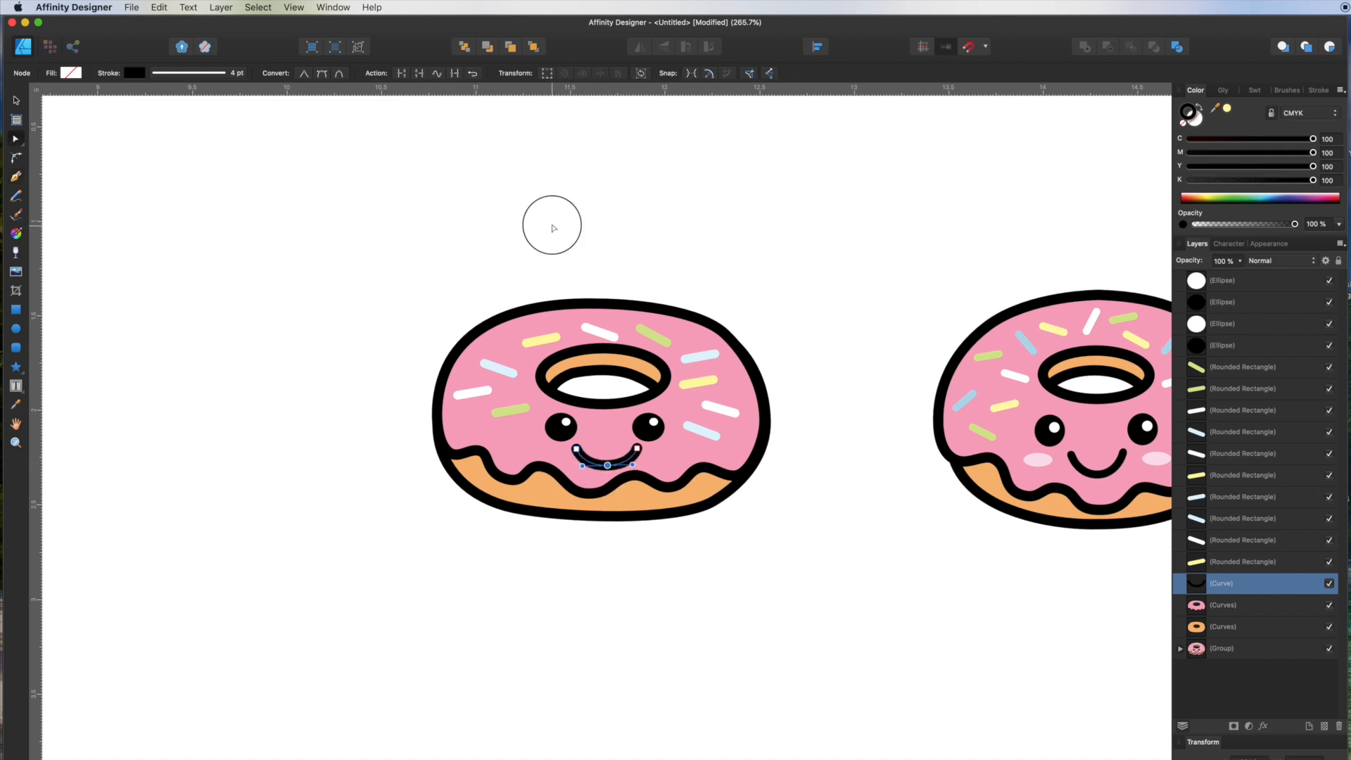
left_click(552, 226)
- Draw a small flat ellipse below the left eye, without a stroke, and fill it with the reference donut's light pink cheek color
left_click(16, 329)
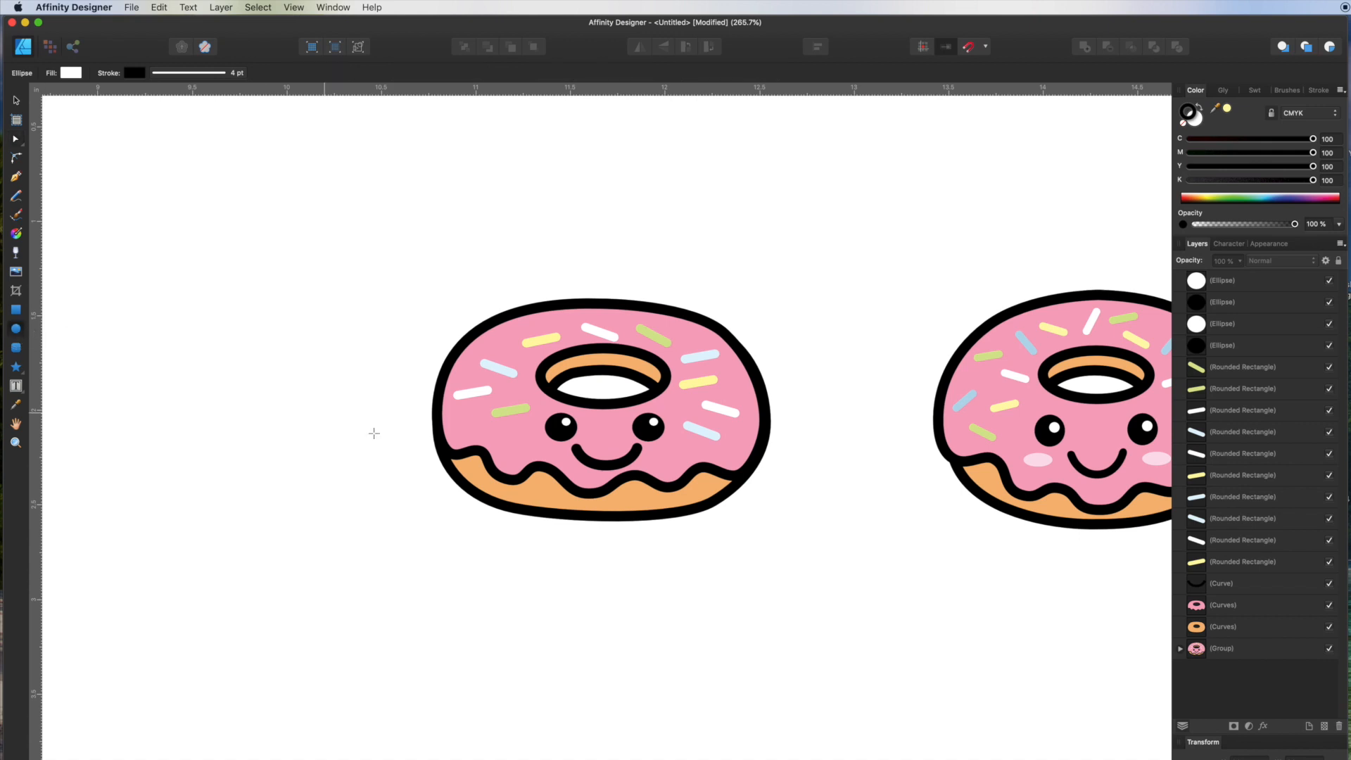
left_click_drag(520, 445, 549, 454)
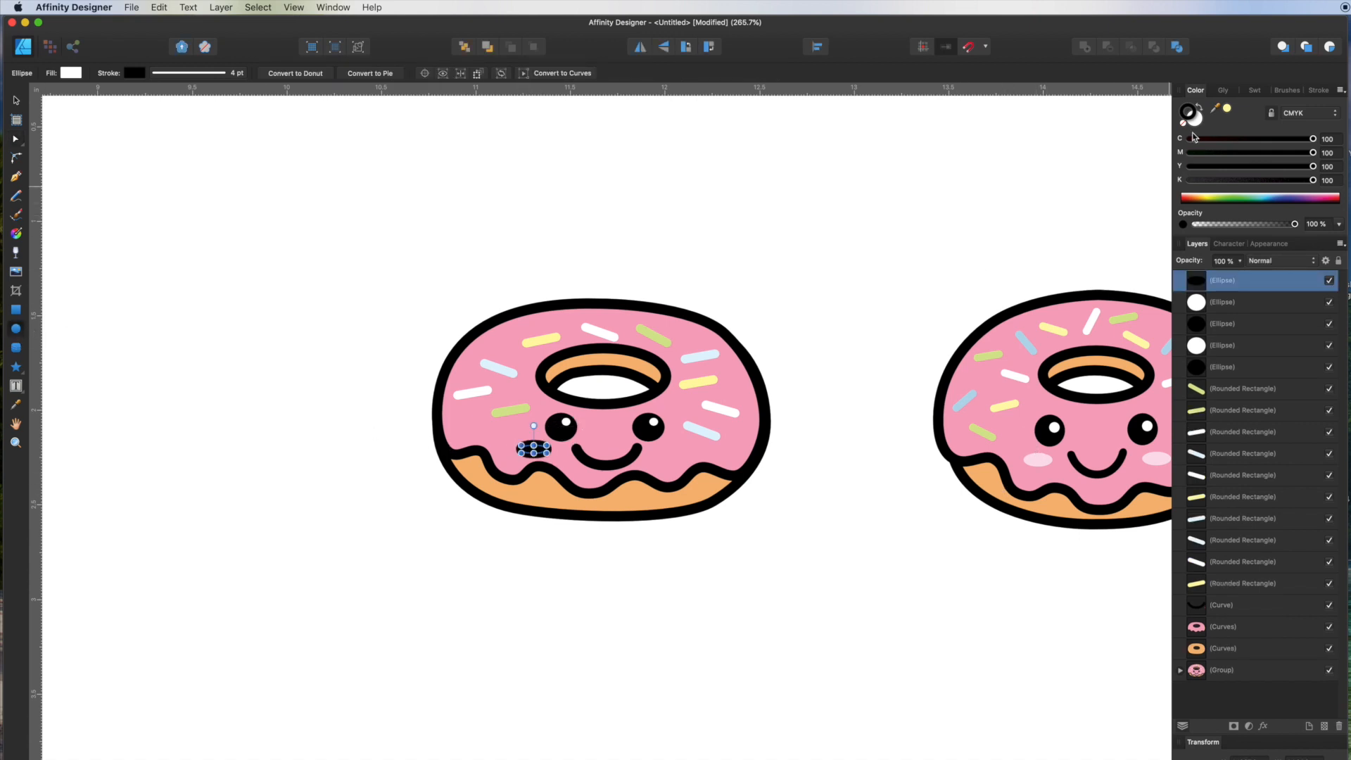
left_click(1199, 108)
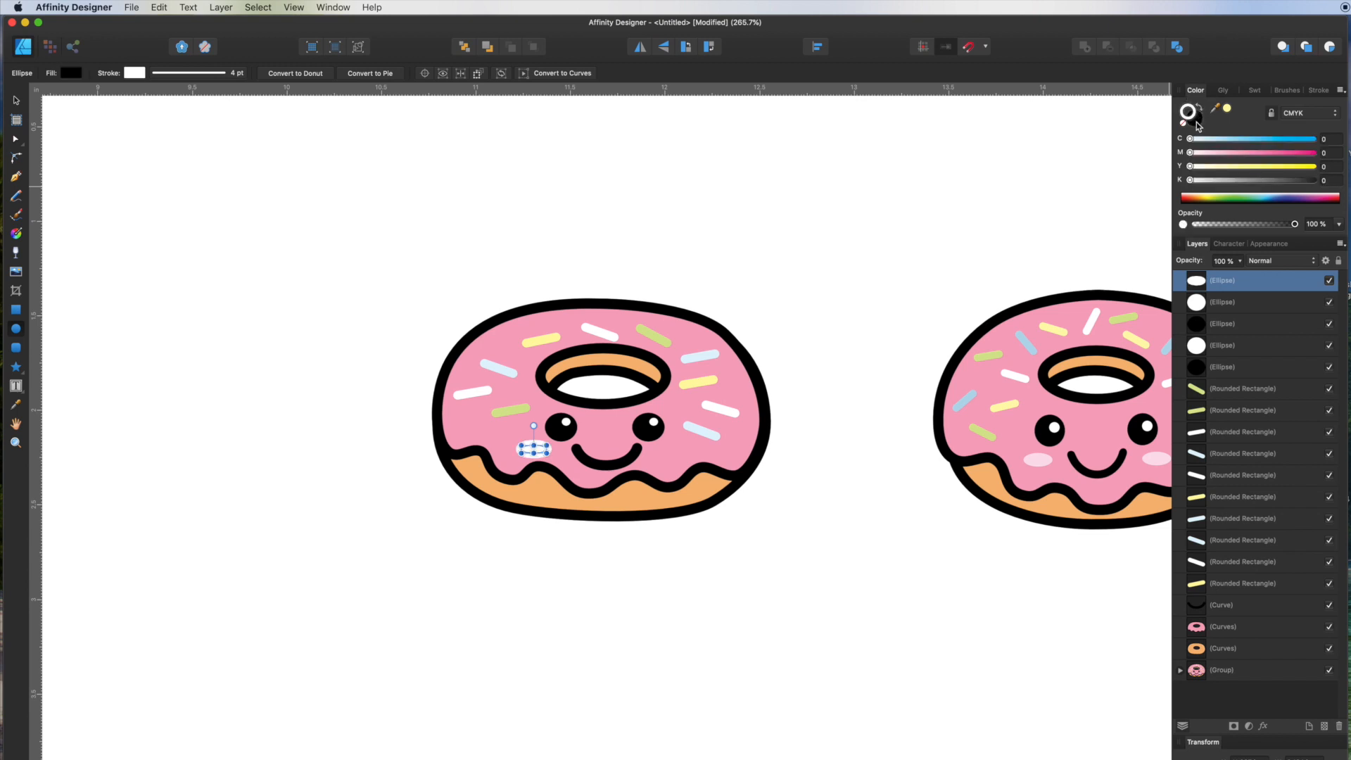
left_click(1184, 123)
left_click(1198, 121)
left_click_drag(1227, 111, 1039, 460)
left_click(1230, 108)
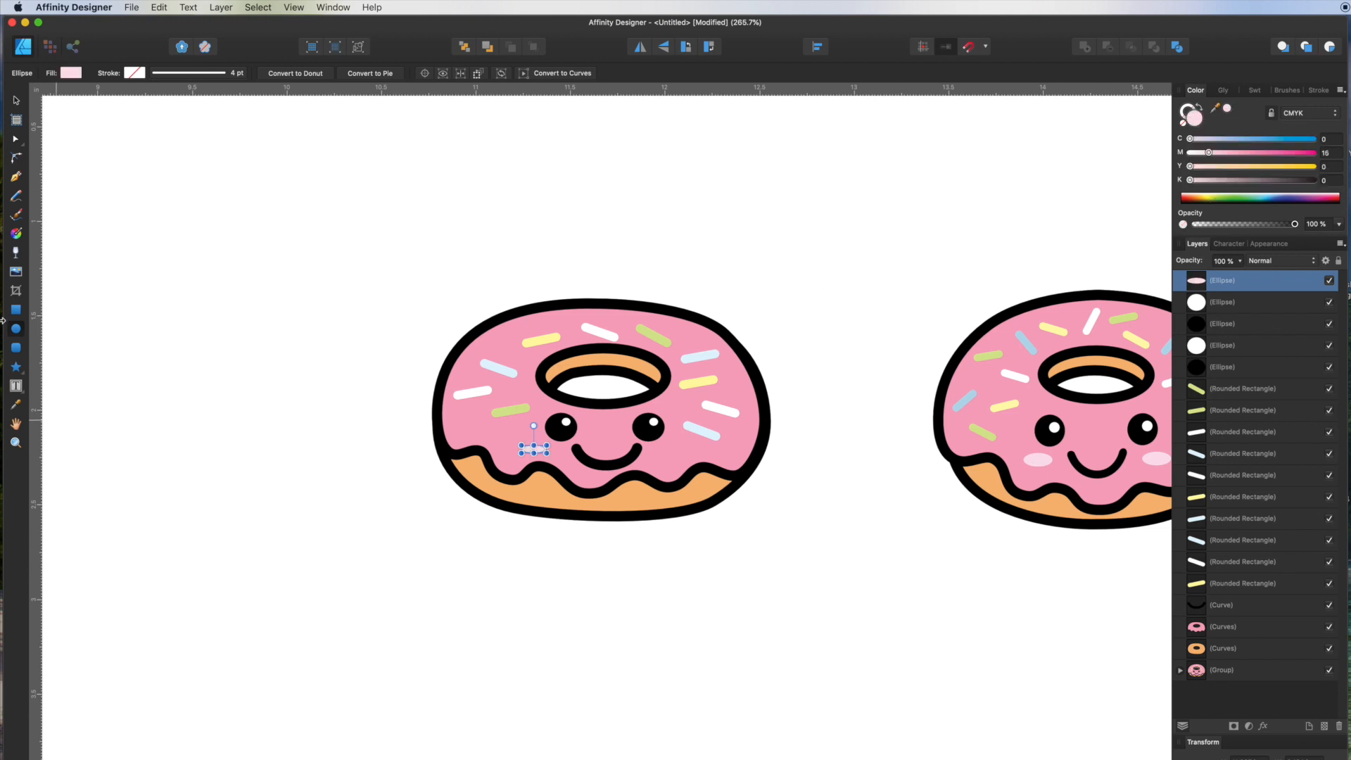
- Make the left cheek ellipse slightly taller and rounder
left_click(16, 100)
left_click_drag(533, 450, 535, 454)
scroll(614, 512, "up", 2)
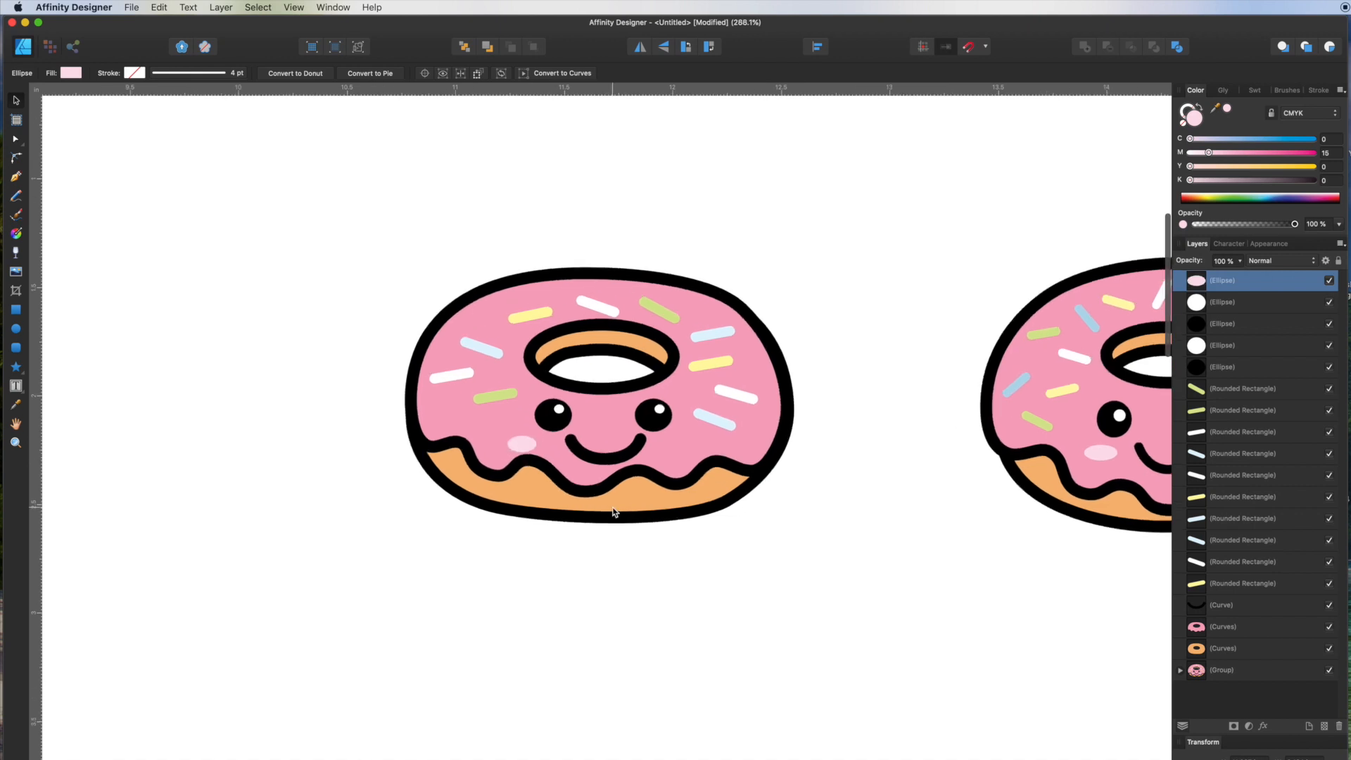
- Reshape the icing's wavy lower edge by lowering the center drip and the crest to its right, leaving more room below the smile
left_click(627, 465)
left_click(19, 141)
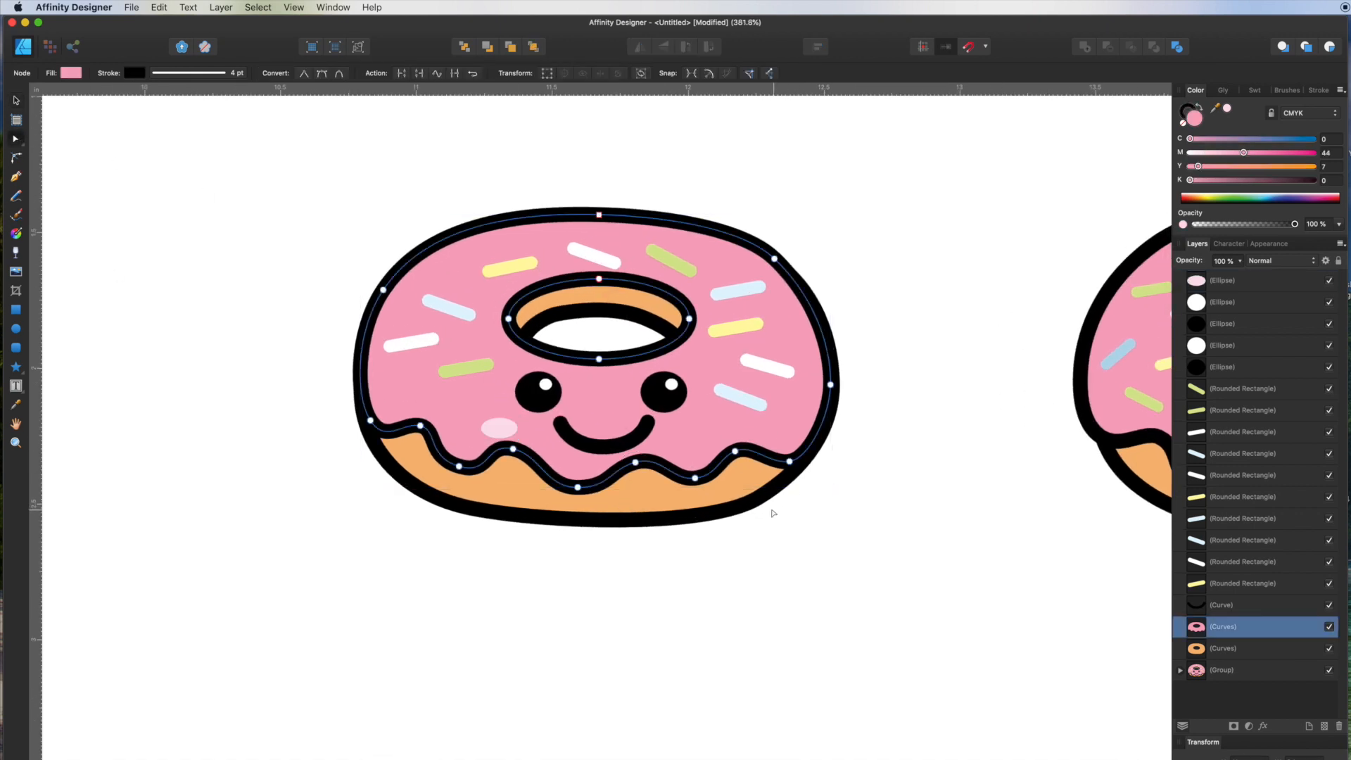
left_click(643, 474)
left_click_drag(643, 475, 582, 495)
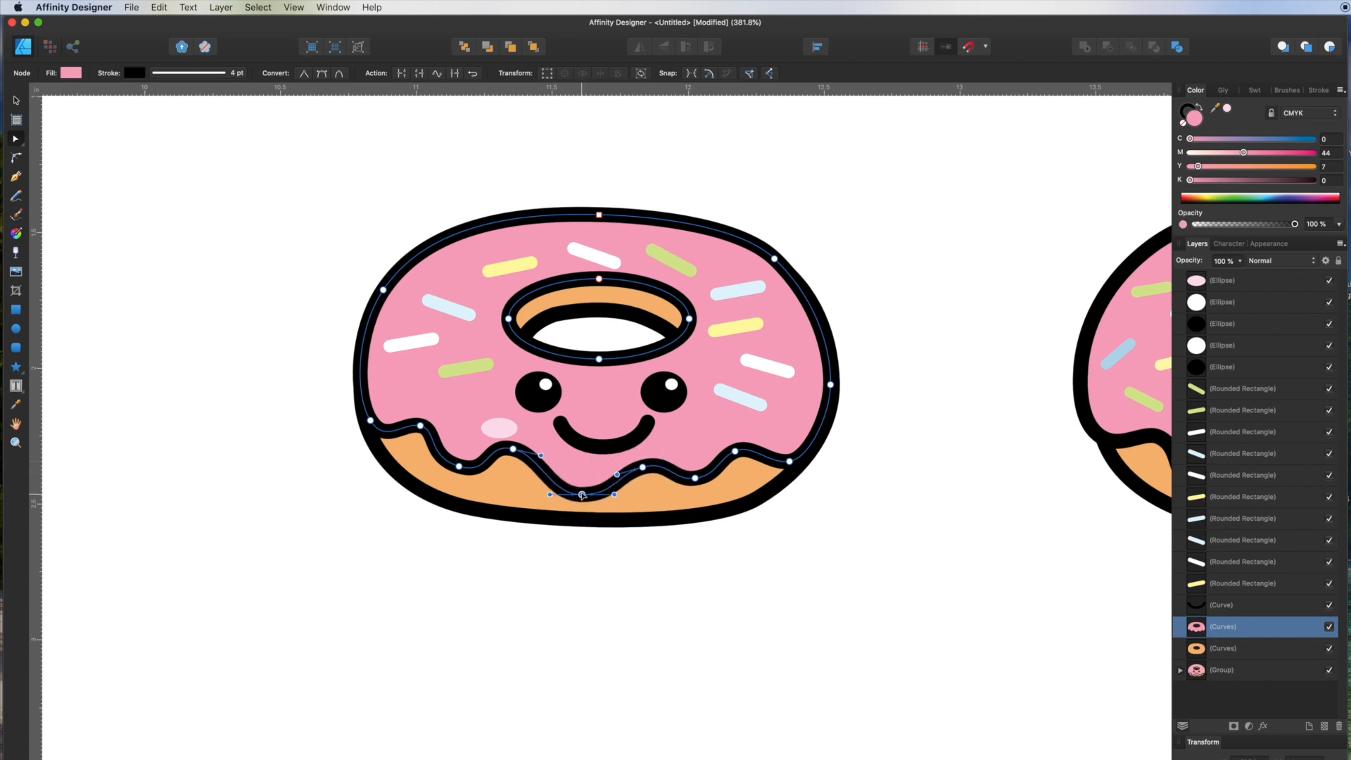
- Reduce the smile's stroke width to 3 pt
left_click(629, 437)
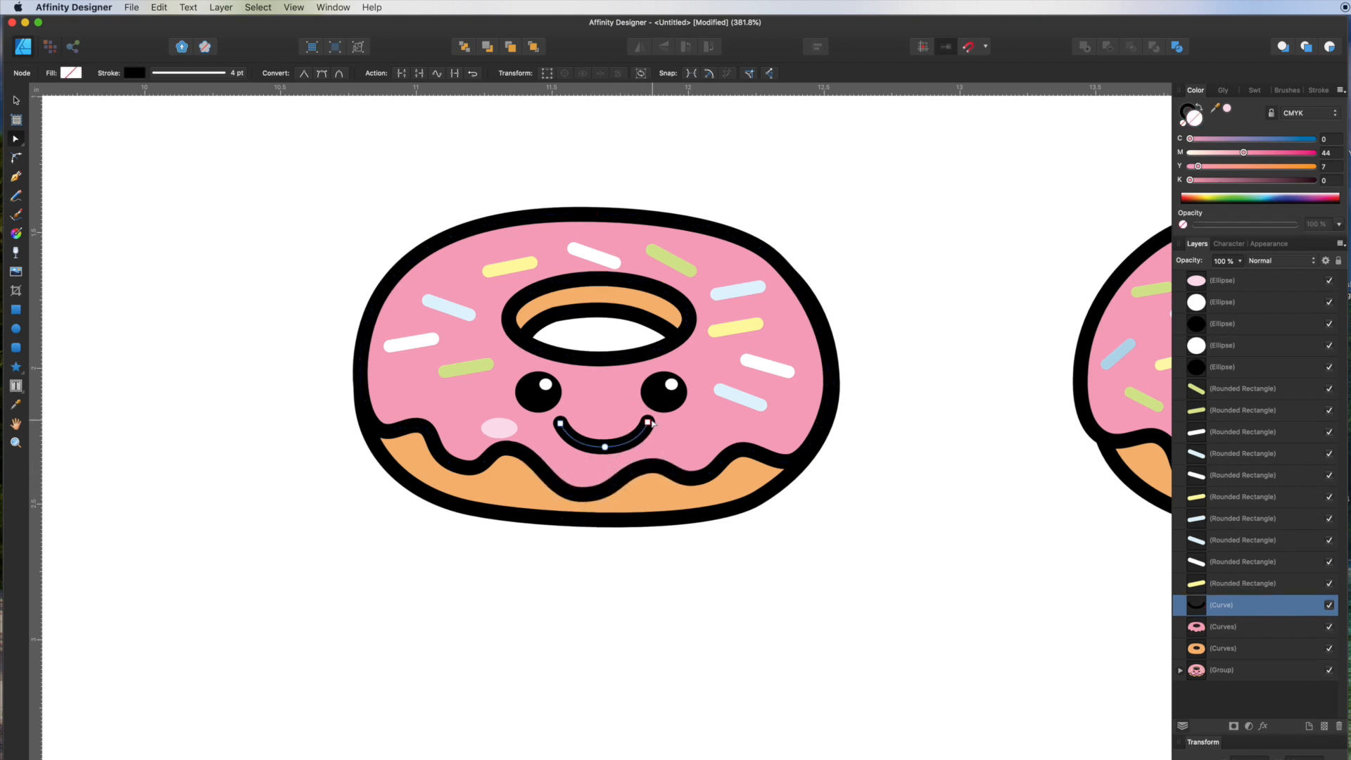
left_click(1191, 118)
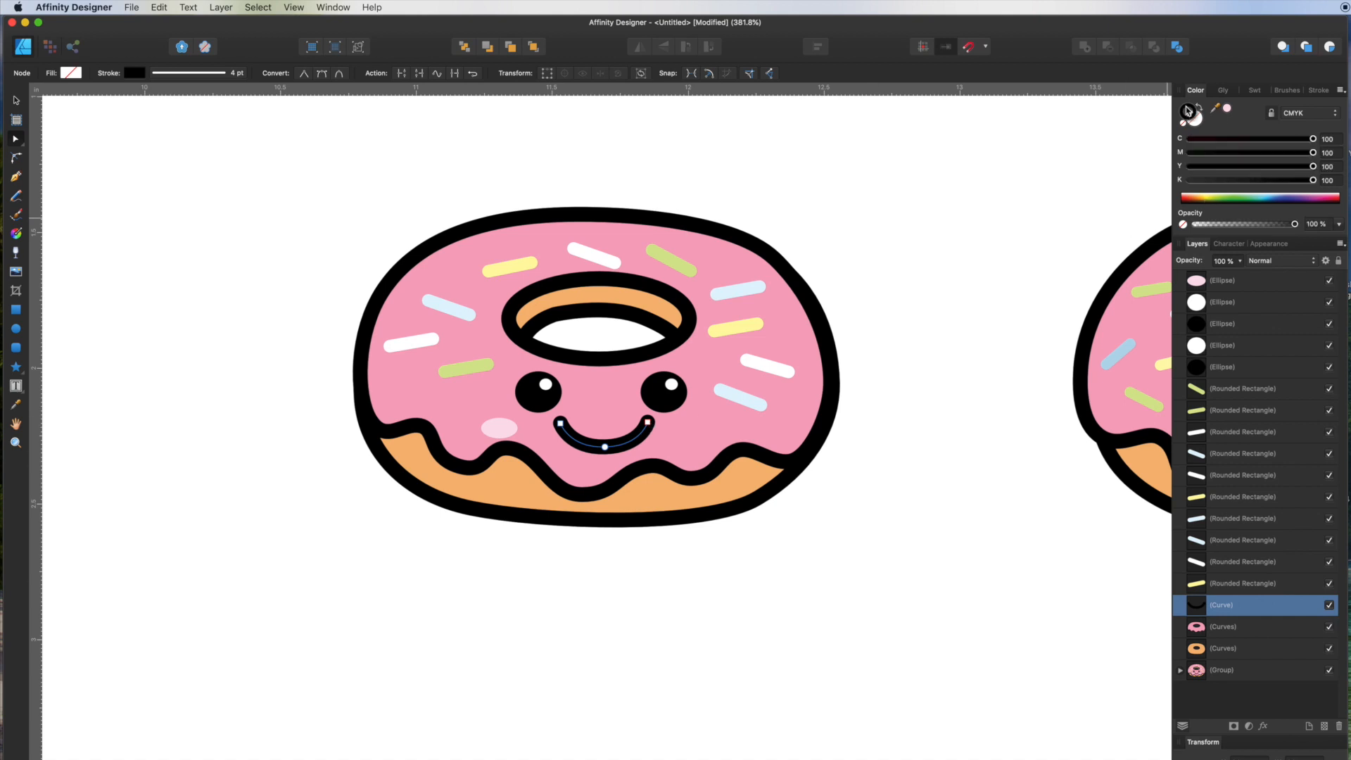
left_click(1318, 90)
left_click_drag(1232, 128, 1229, 128)
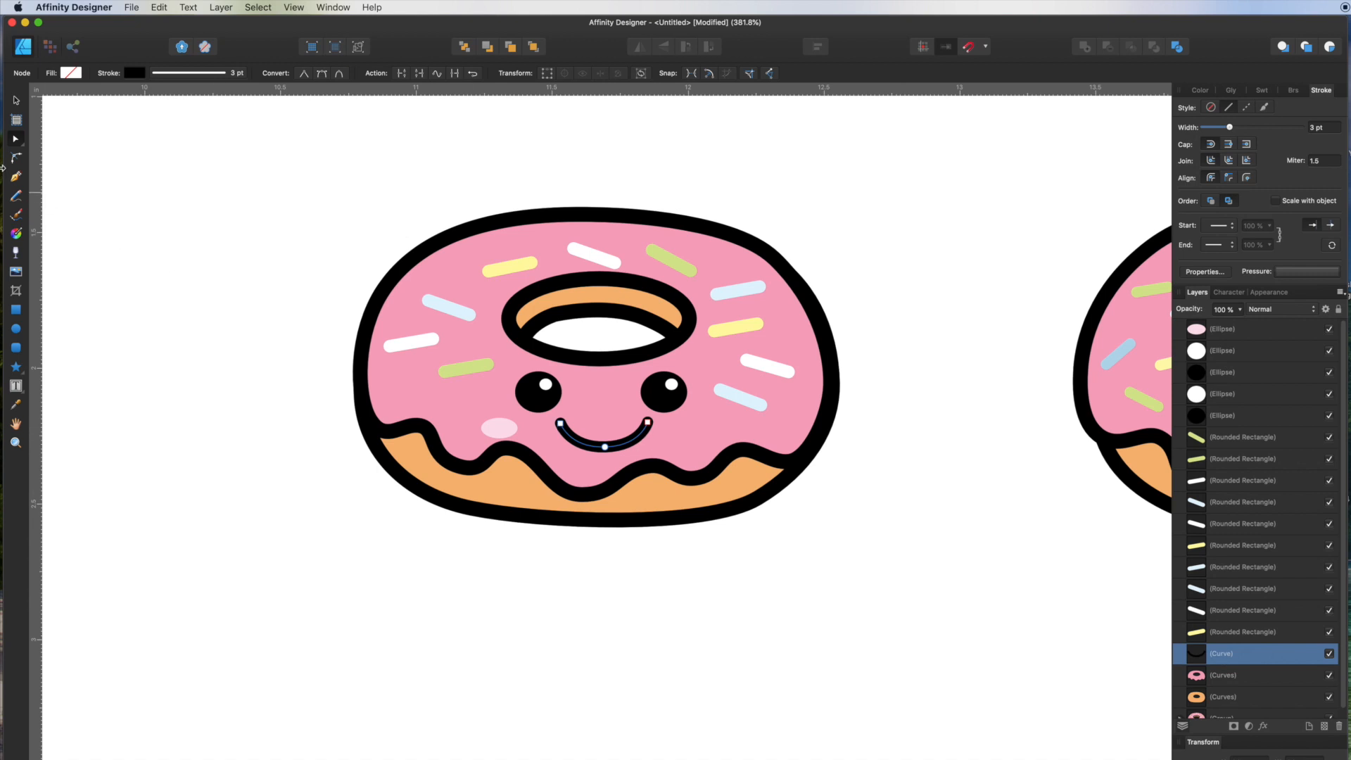
- Duplicate the light pink cheek to the other side of the smile and align the pair beside it
left_click(16, 100)
left_click_drag(498, 427, 695, 437)
left_click(835, 525)
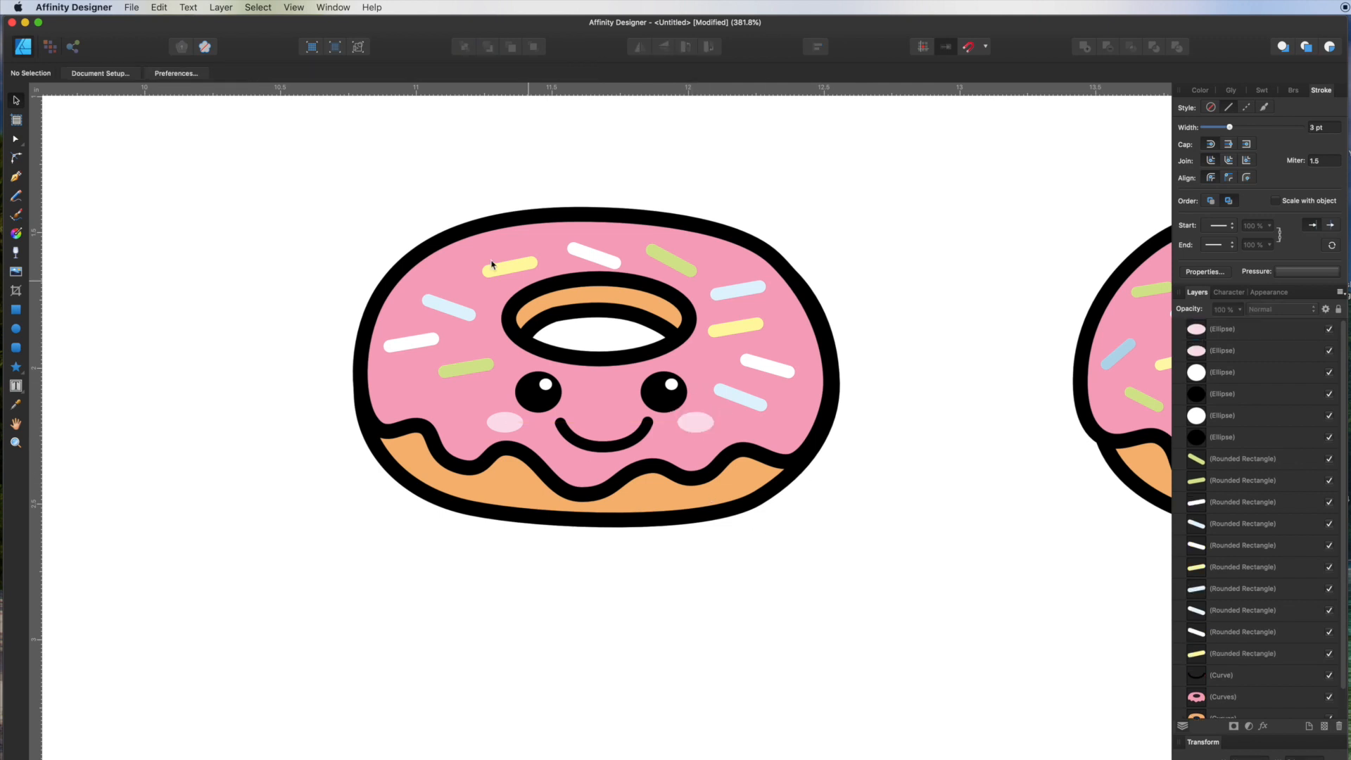
- Raise the icing's lower right node near the donut outline and smooth its curve with the handle
scroll(577, 425, "down", 5)
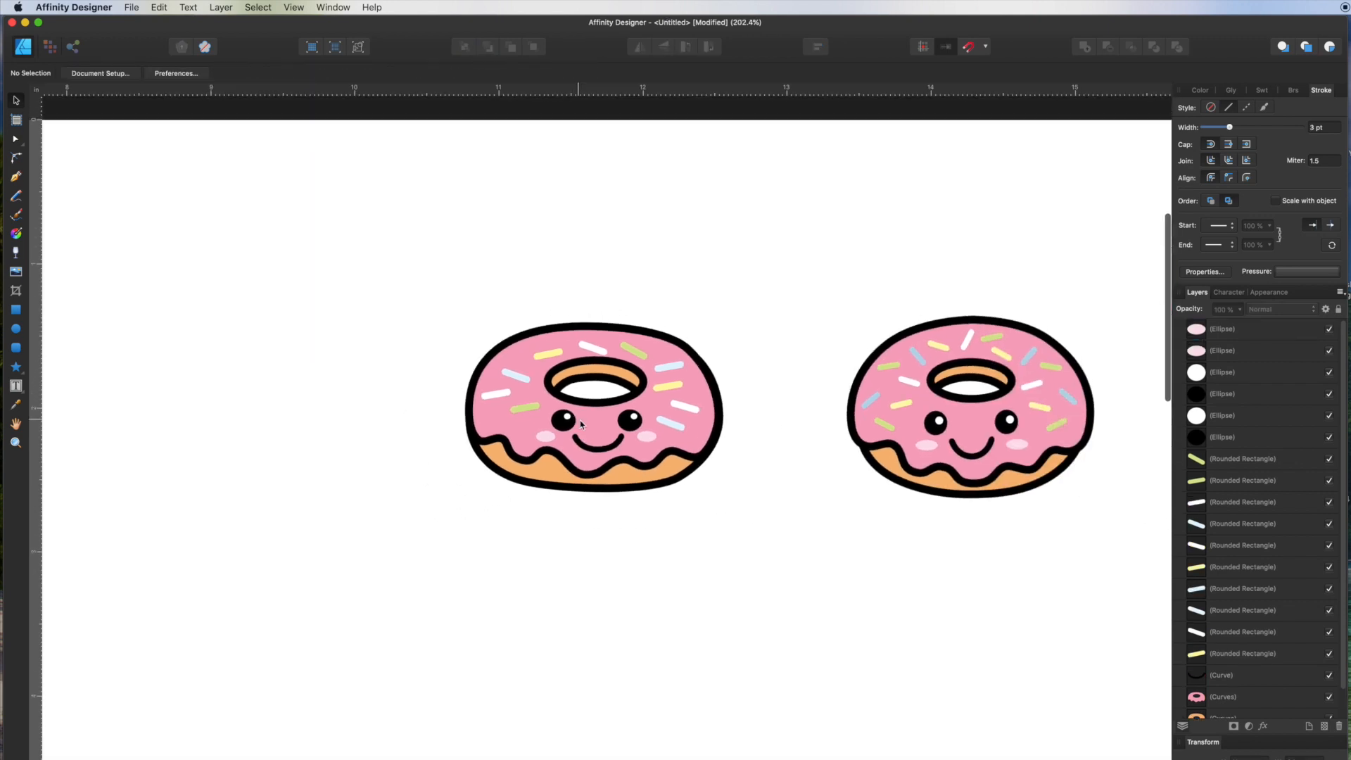
left_click(15, 139)
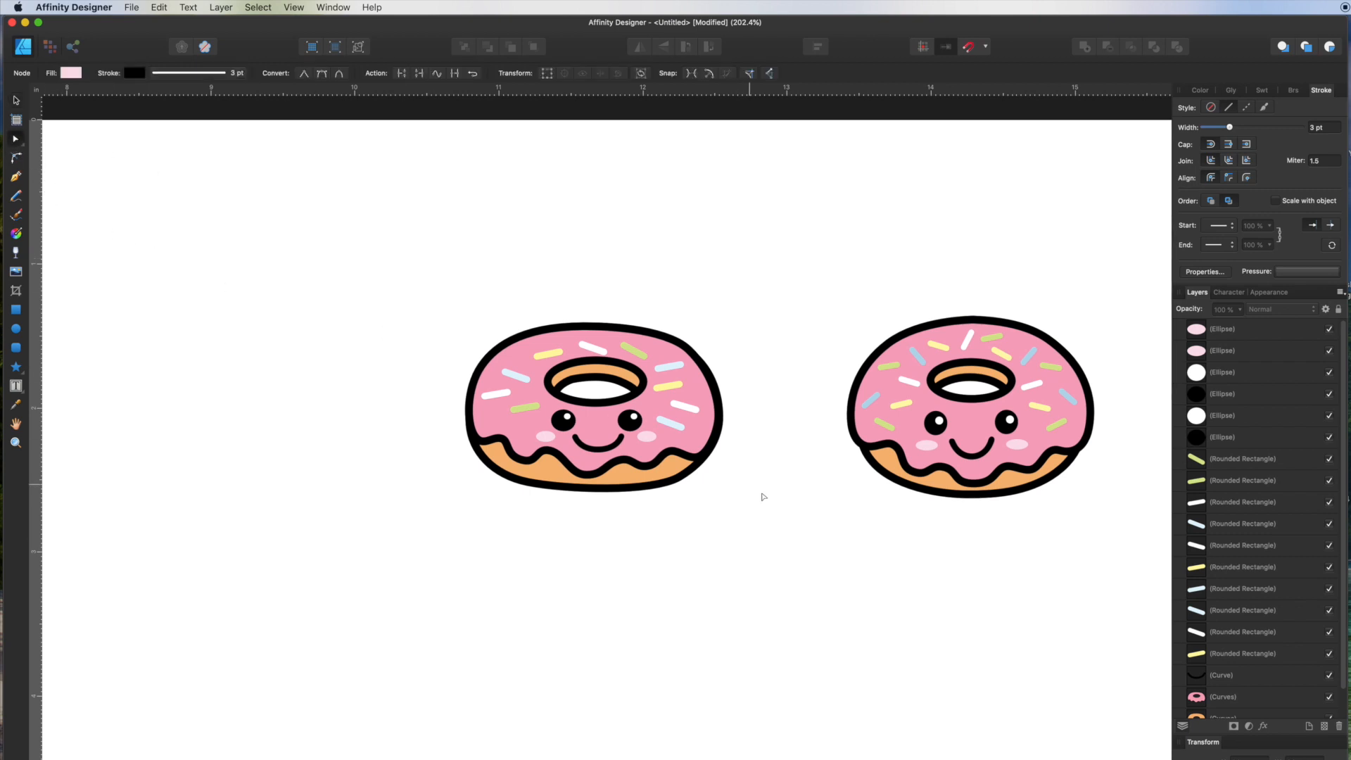
scroll(736, 461, "up", 2)
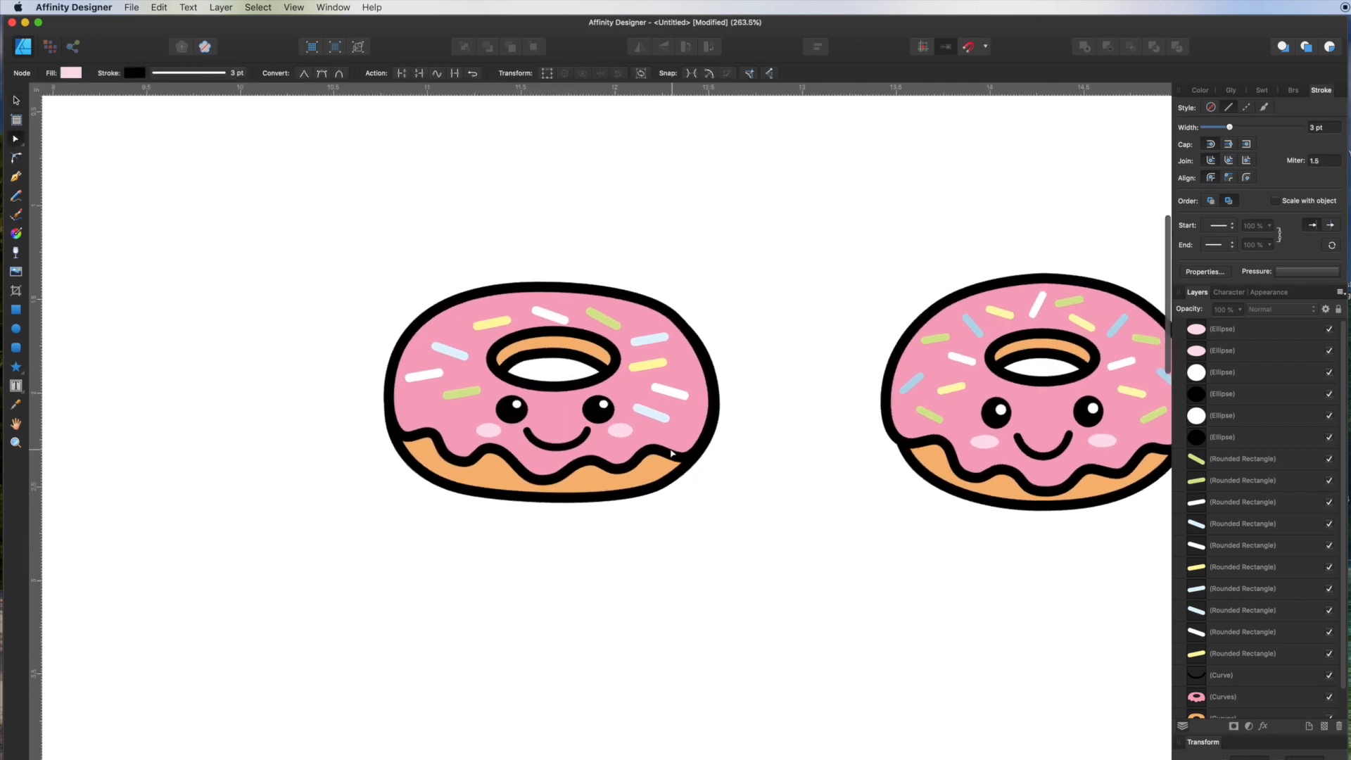
left_click(688, 460)
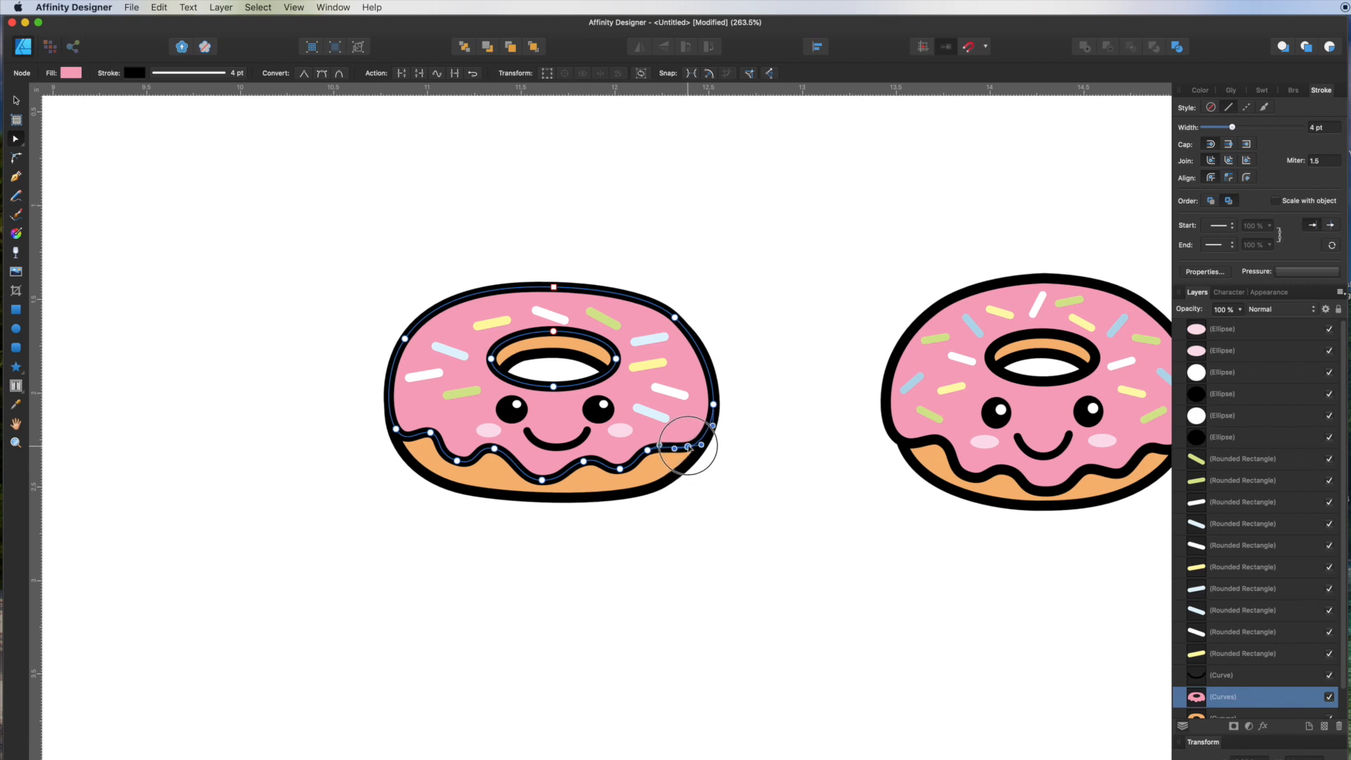
left_click_drag(701, 445, 702, 441)
left_click(700, 504)
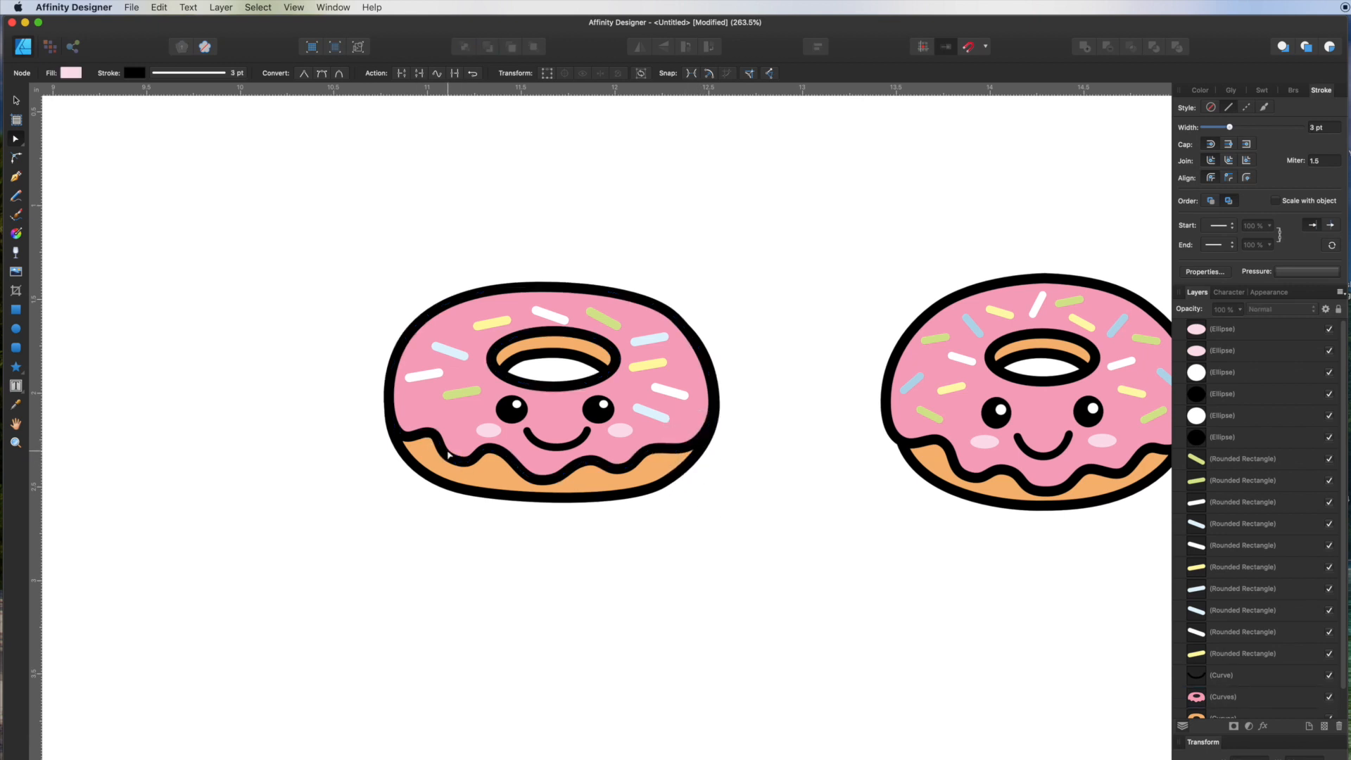
- Adjust the icing's leftmost drip and the crest just right of the center drip to even out the waves
left_click(449, 454)
left_click_drag(452, 454, 453, 458)
left_click_drag(583, 461, 607, 466)
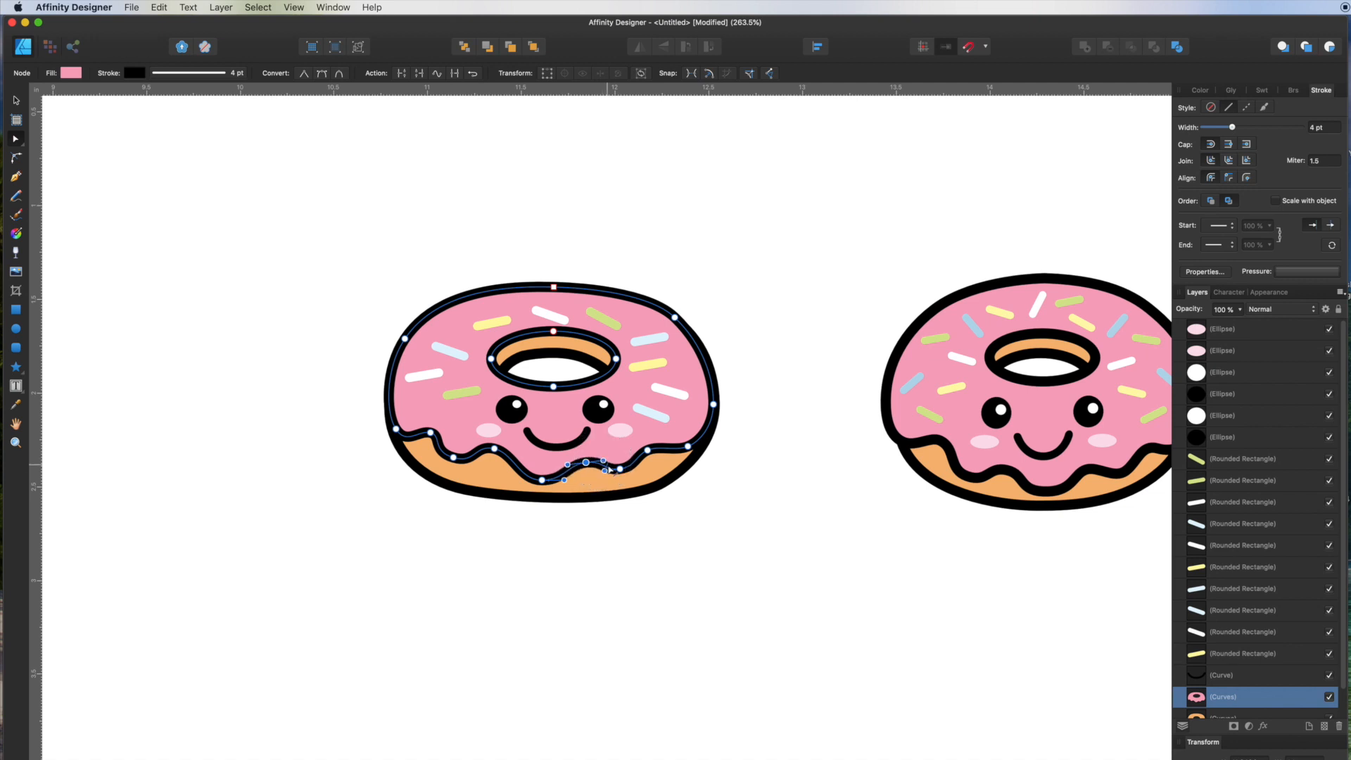
- Fill the donut's dough base with brown using CMYK values 2, 41, 84 and 54
left_click(647, 477)
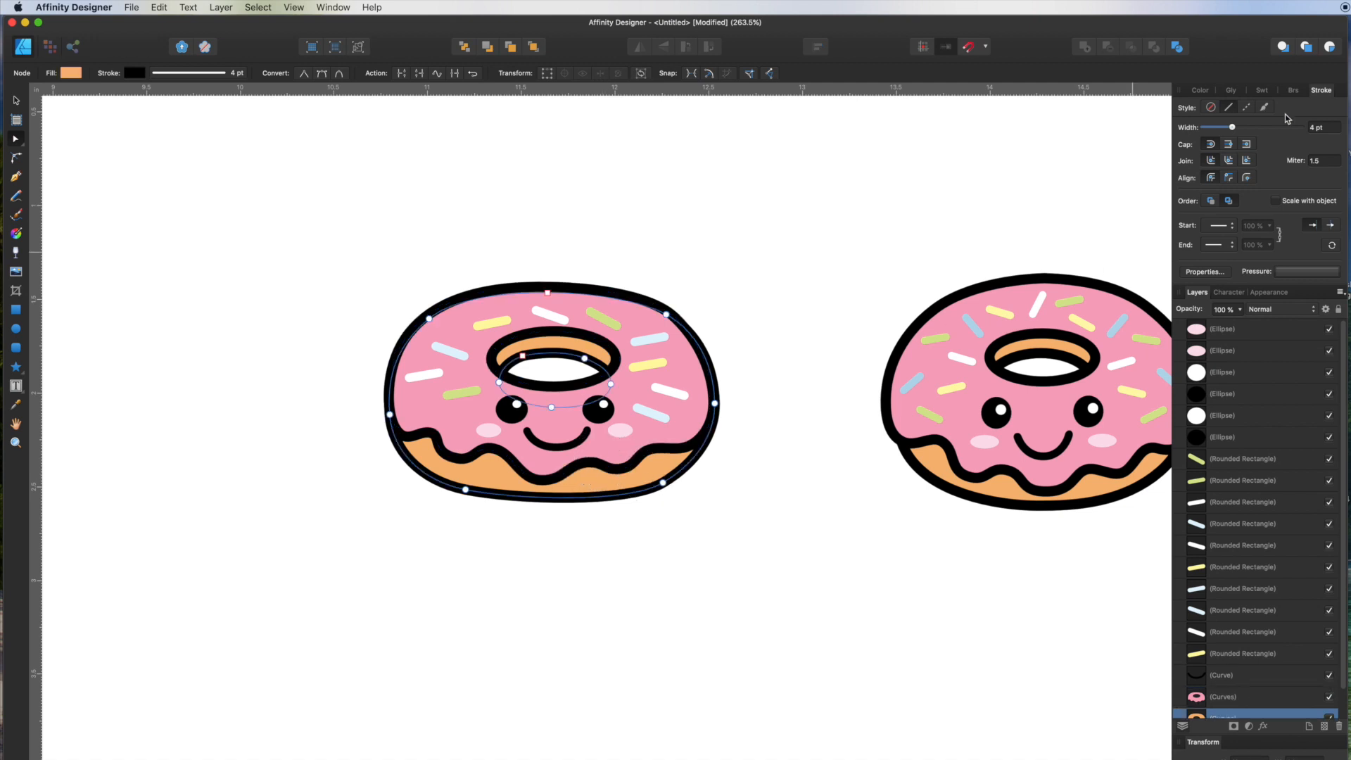
left_click(1196, 91)
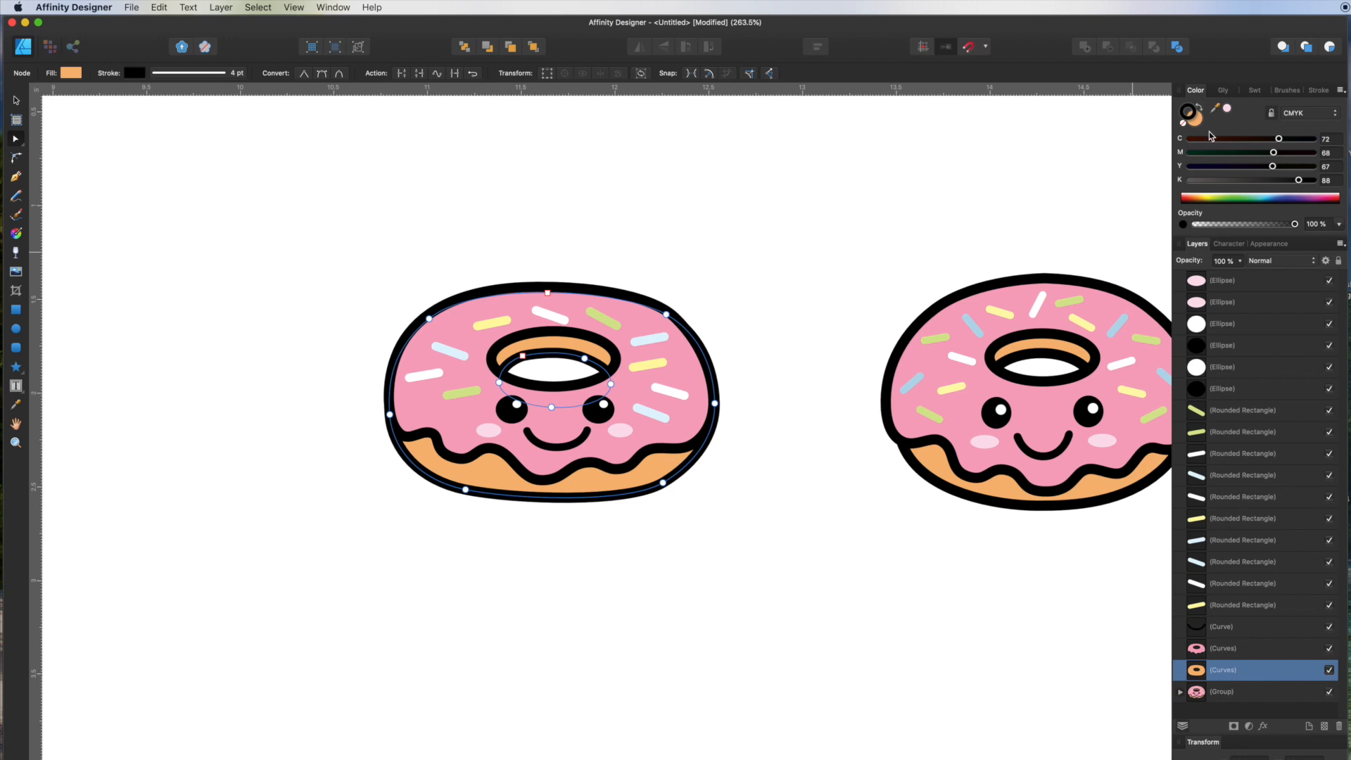
left_click(1195, 117)
left_click_drag(1230, 156, 1293, 166)
left_click_drag(1190, 180, 1257, 184)
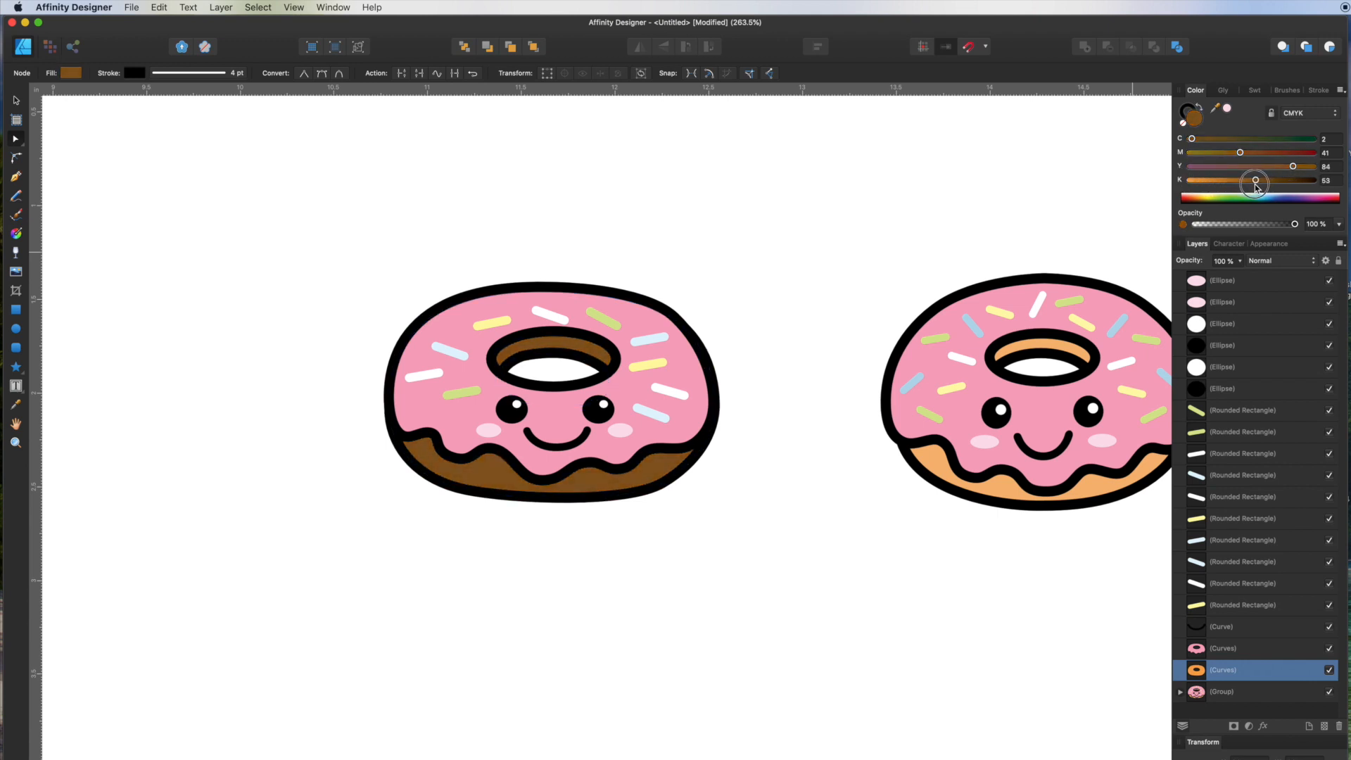
left_click(259, 201)
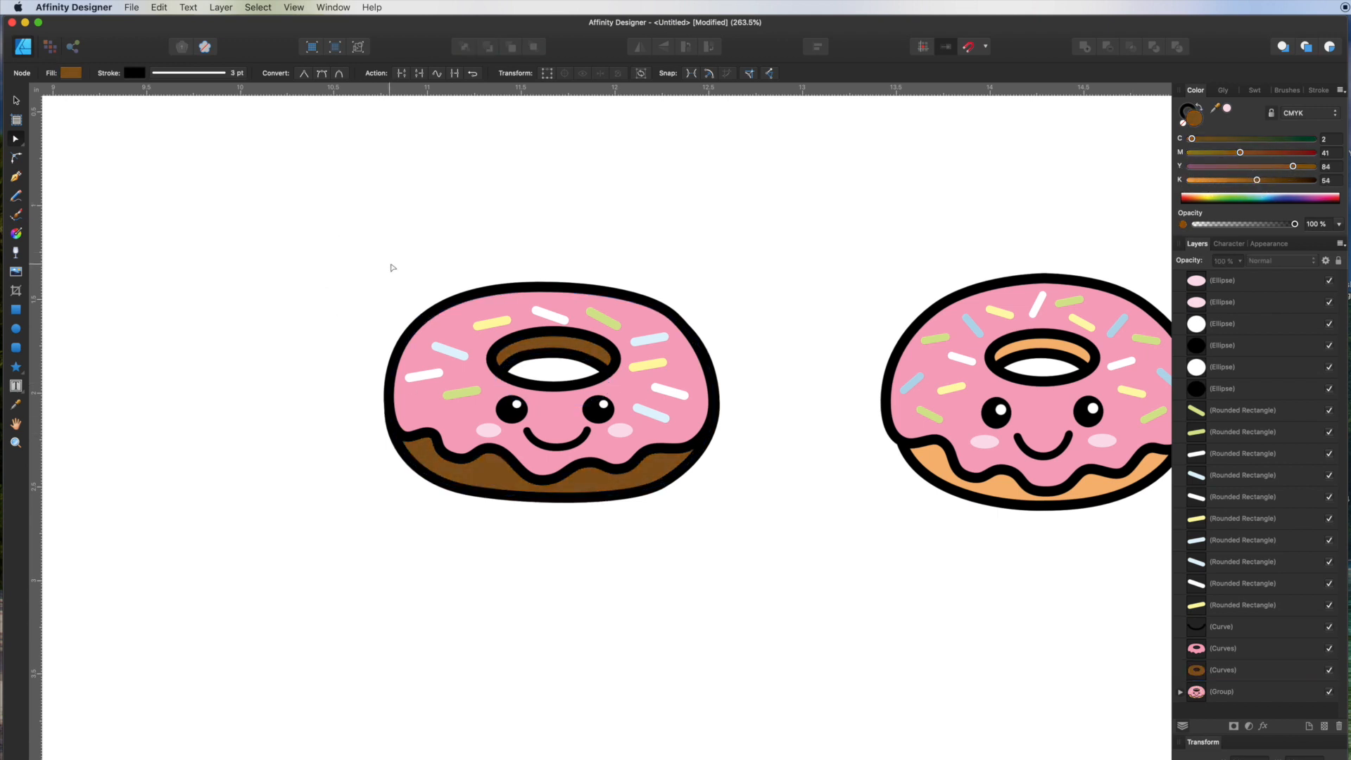
- Nudge the upper-left yellow, light blue and white sprinkles and the right-hand yellow sprinkle to spread them more evenly
key("v")
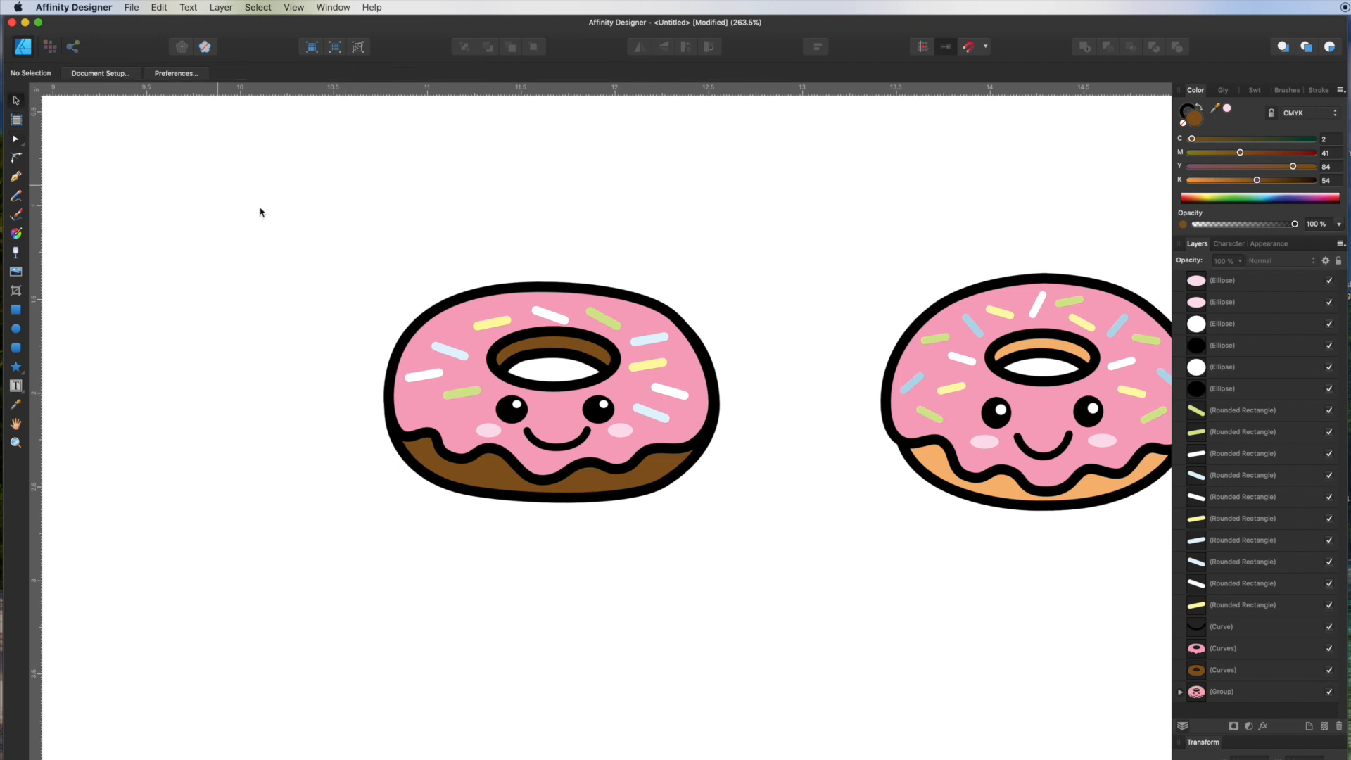
left_click(492, 321)
left_click_drag(501, 324, 497, 319)
left_click(556, 316)
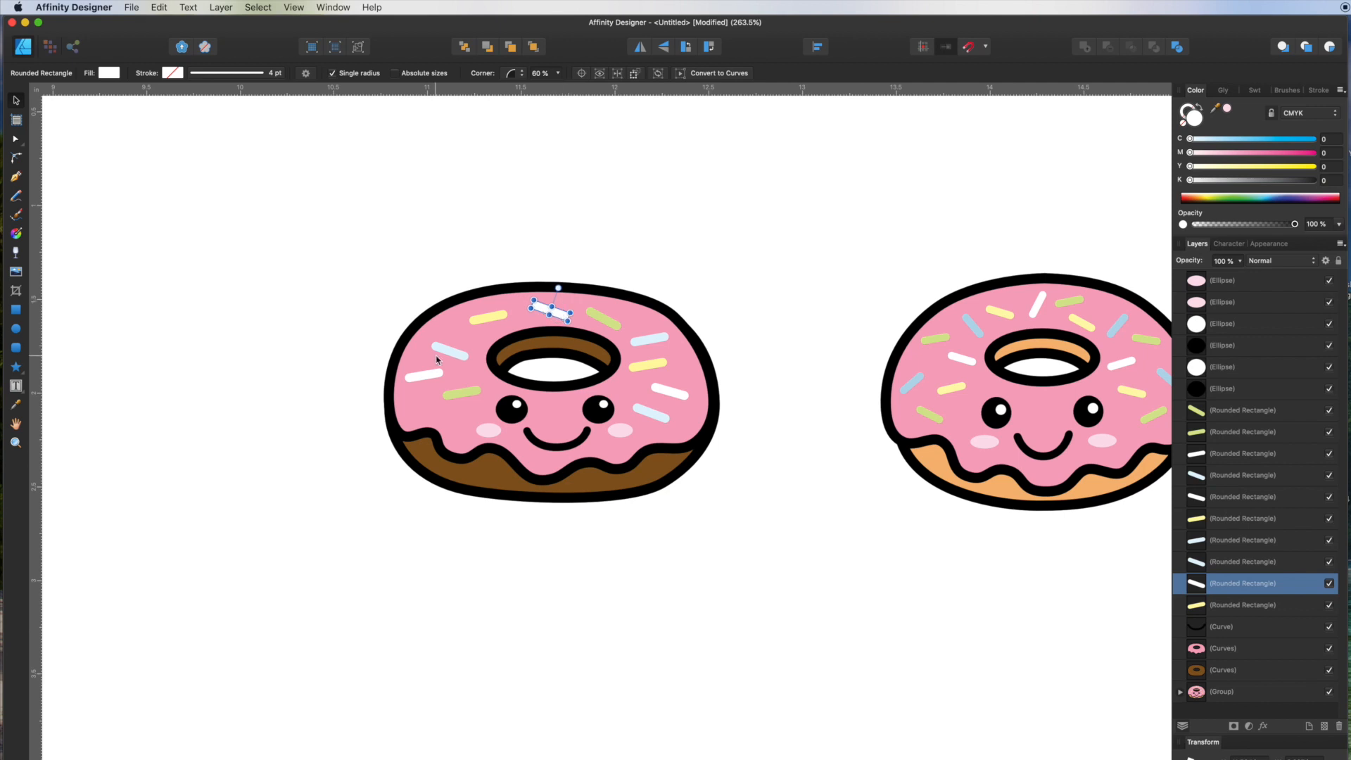
left_click(461, 351)
left_click_drag(463, 350, 466, 343)
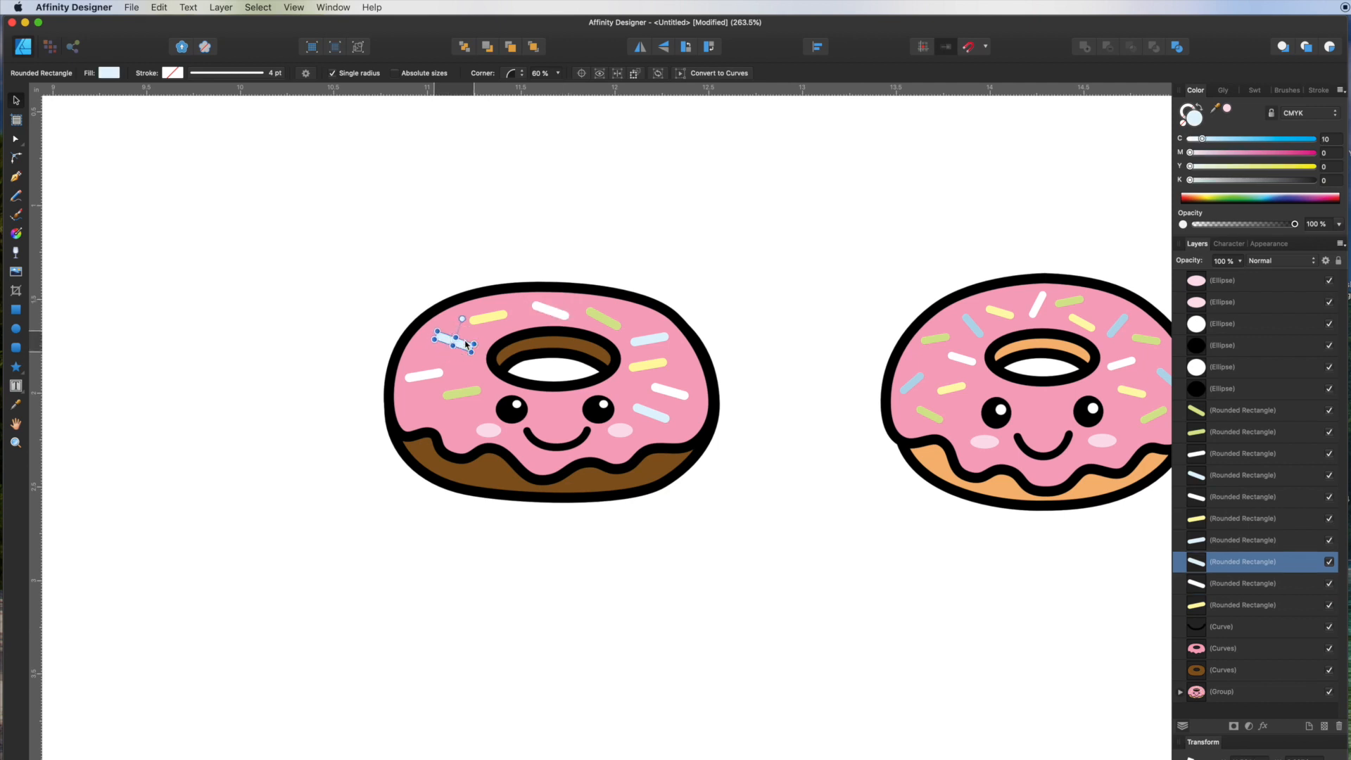
left_click(432, 370)
left_click_drag(649, 363, 662, 360)
left_click(683, 270)
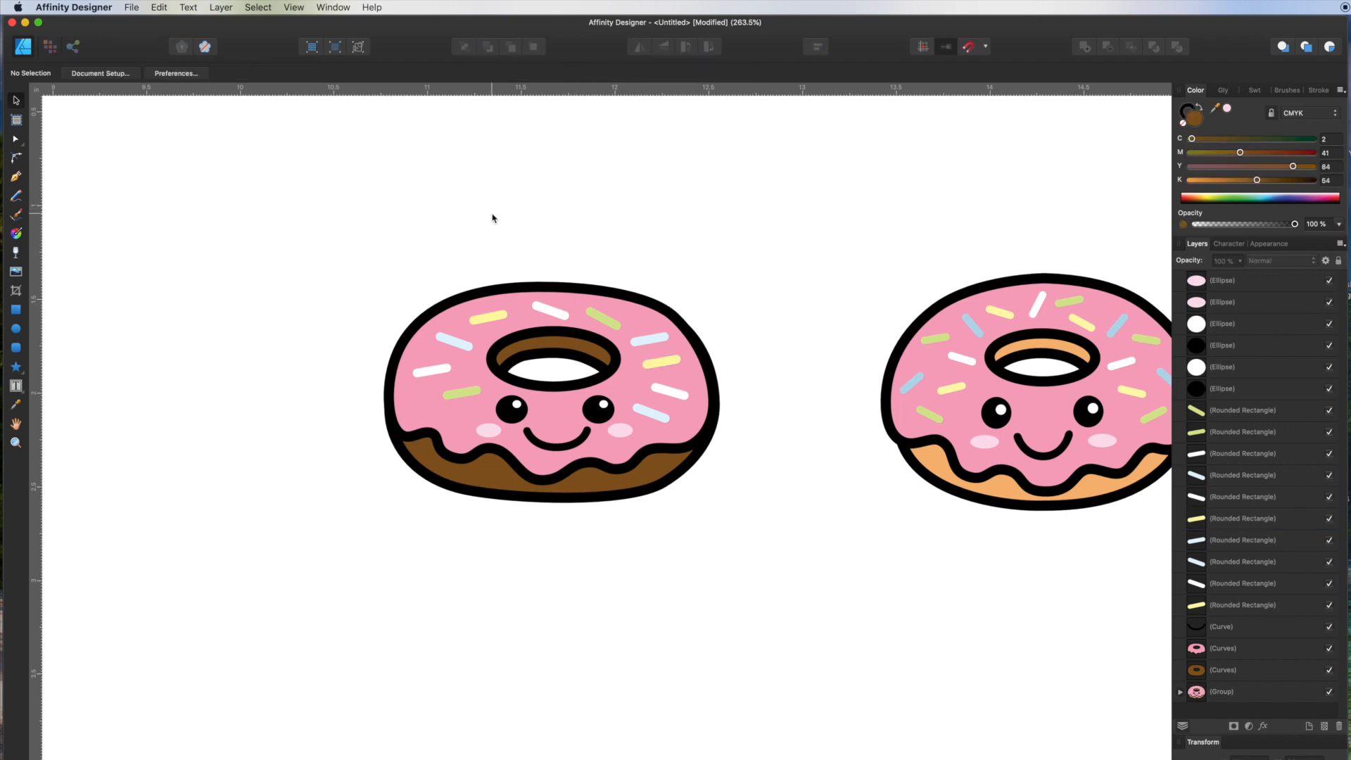
scroll(469, 228, "left", 3)
scroll(469, 228, "up", 2)
scroll(471, 230, "down", 1)
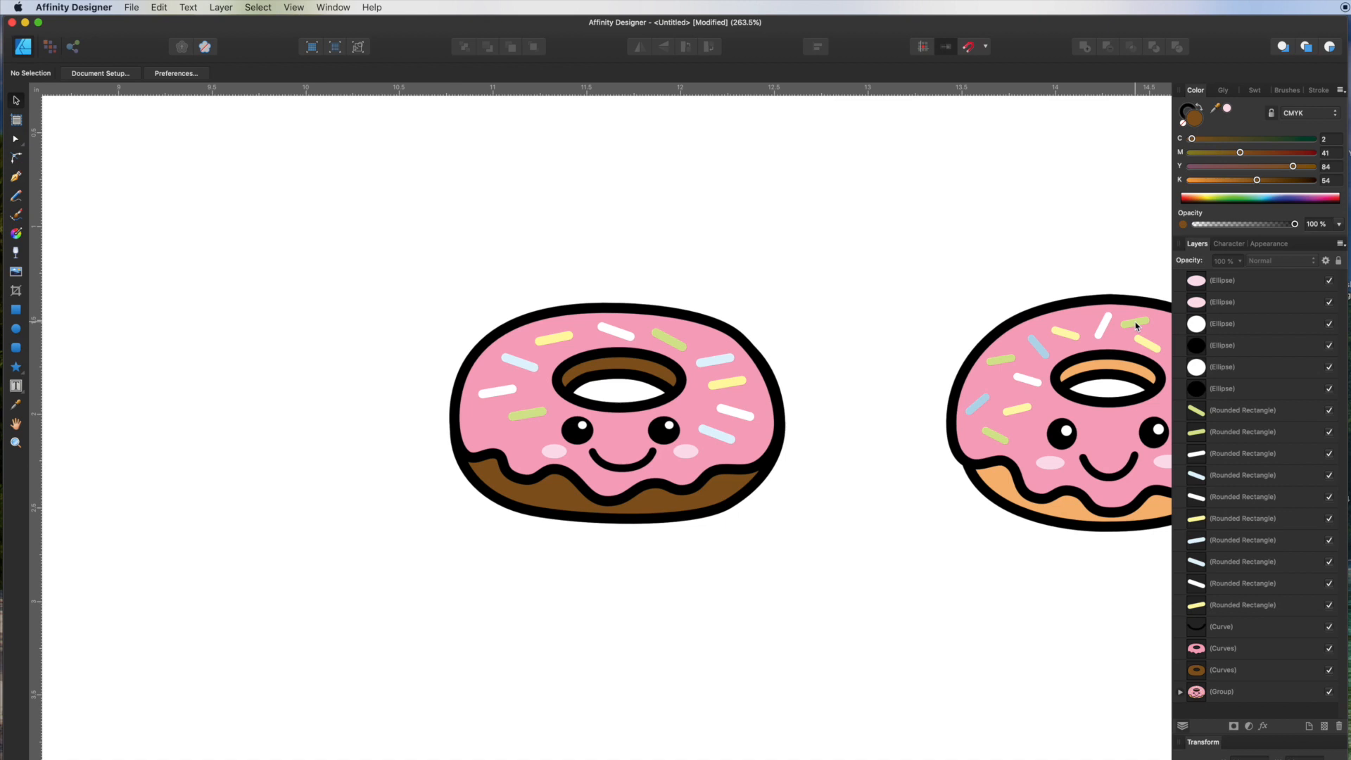
scroll(1136, 325, "right", 5)
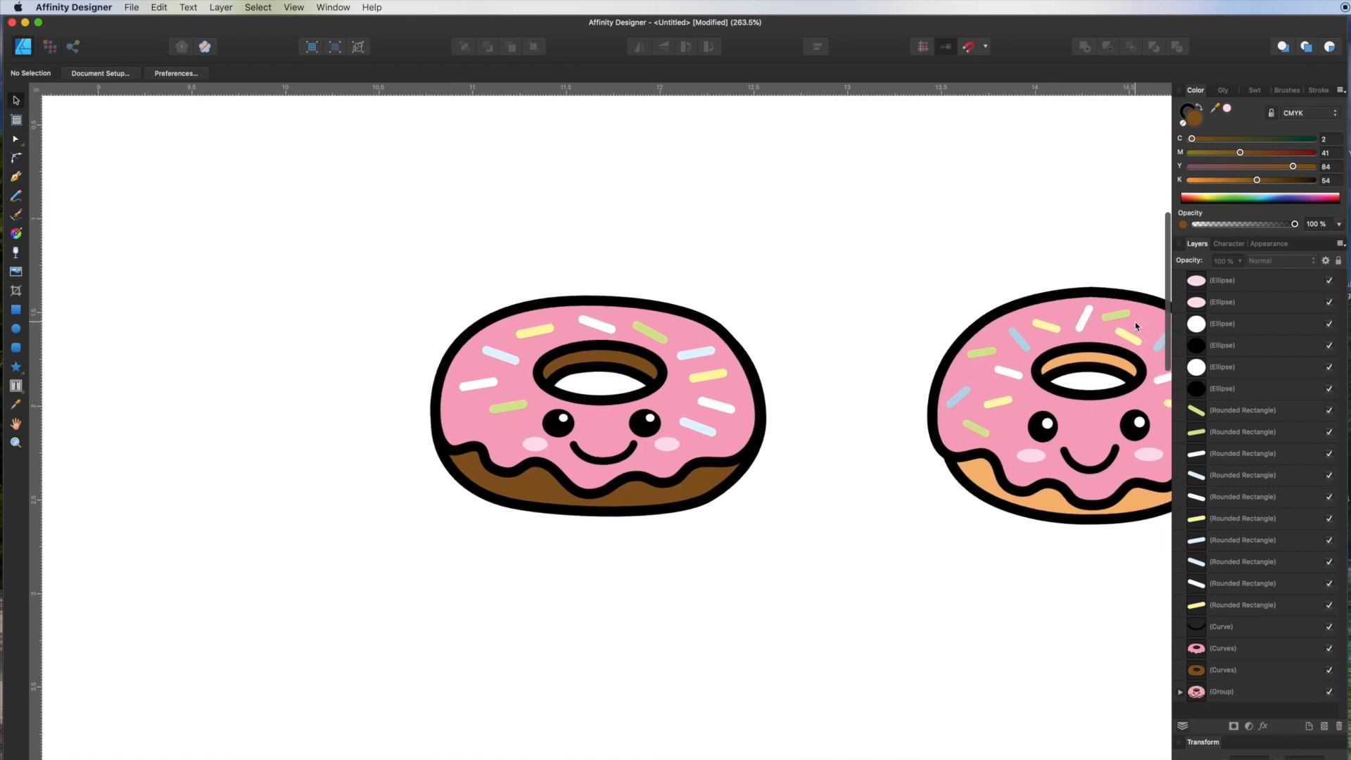
scroll(767, 256, "left", 5)
scroll(767, 256, "up", 3)
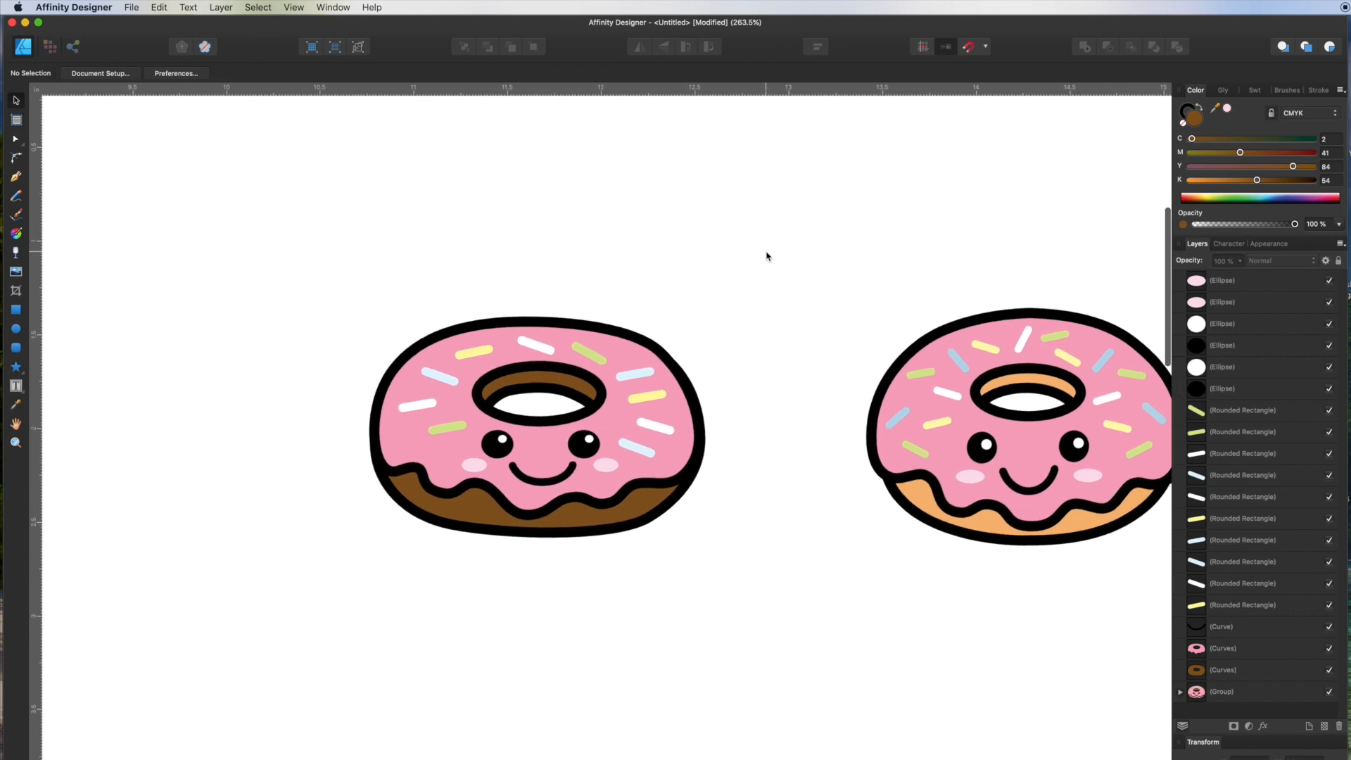